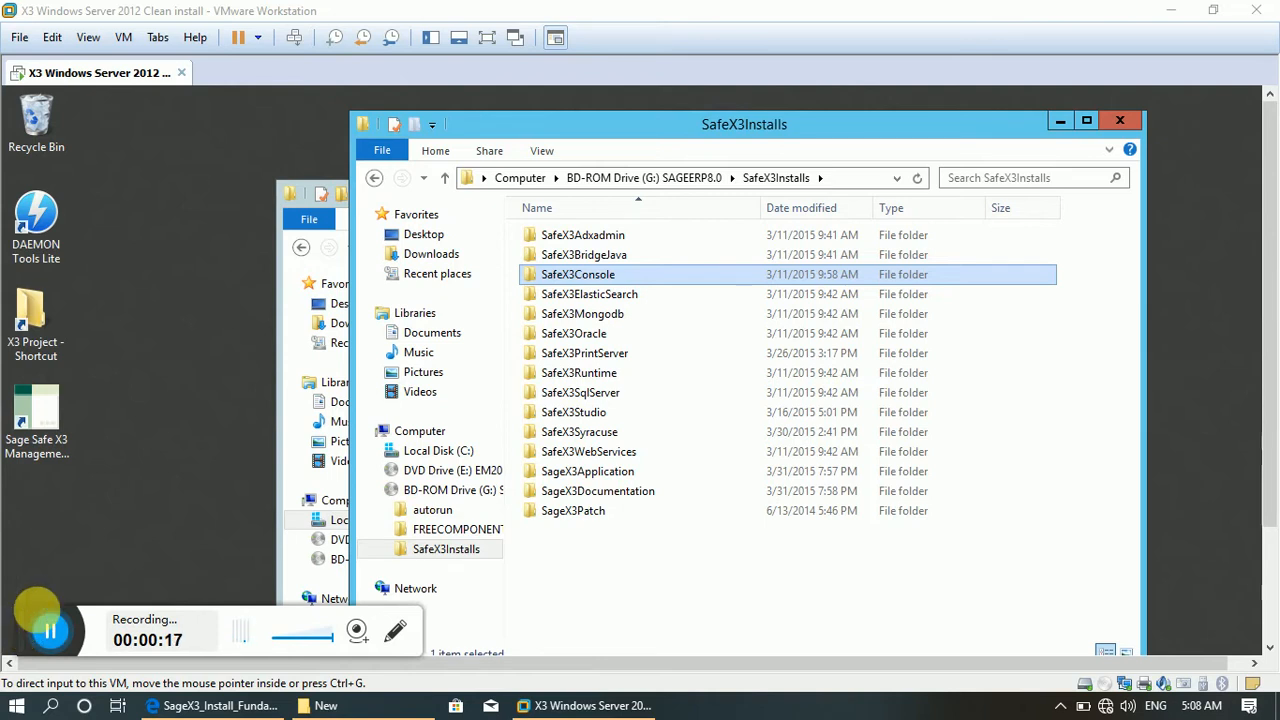
Open the Sage SAFE X3 management console, maximize it and start creating a new solution.
{"action": "left_click", "coordinate": [40, 432]}
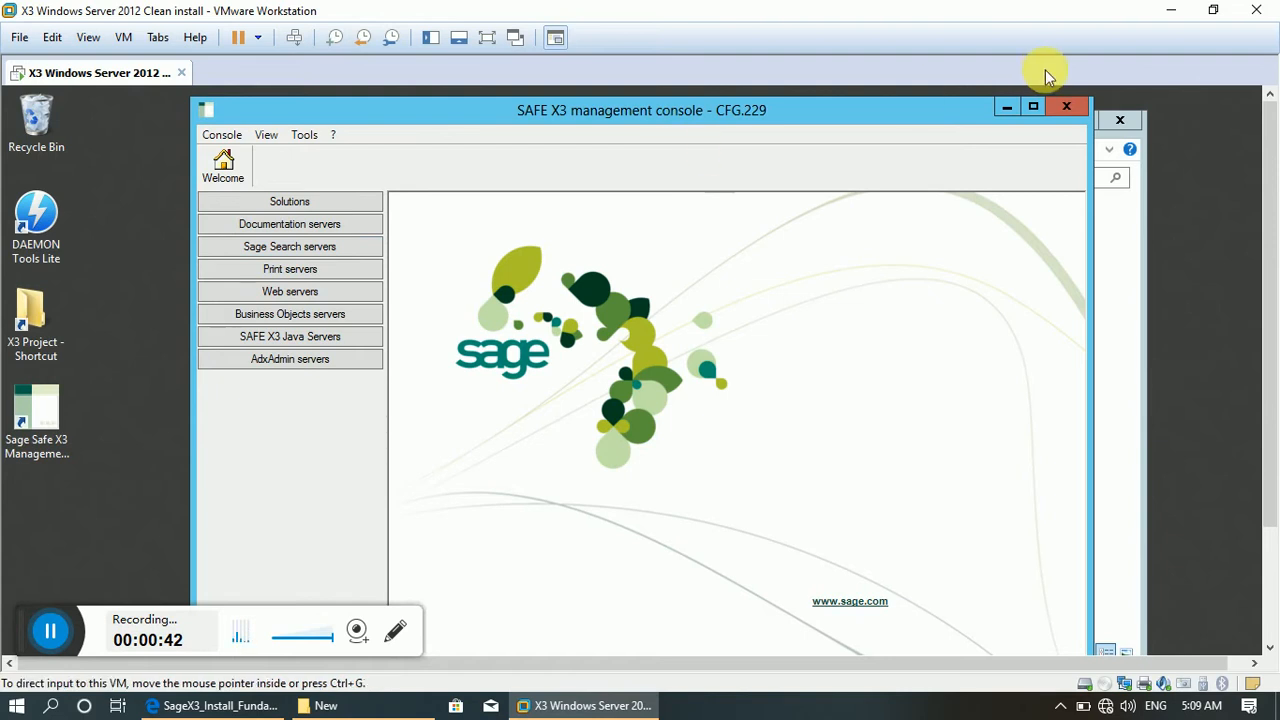
{"action": "left_click", "coordinate": [1038, 112]}
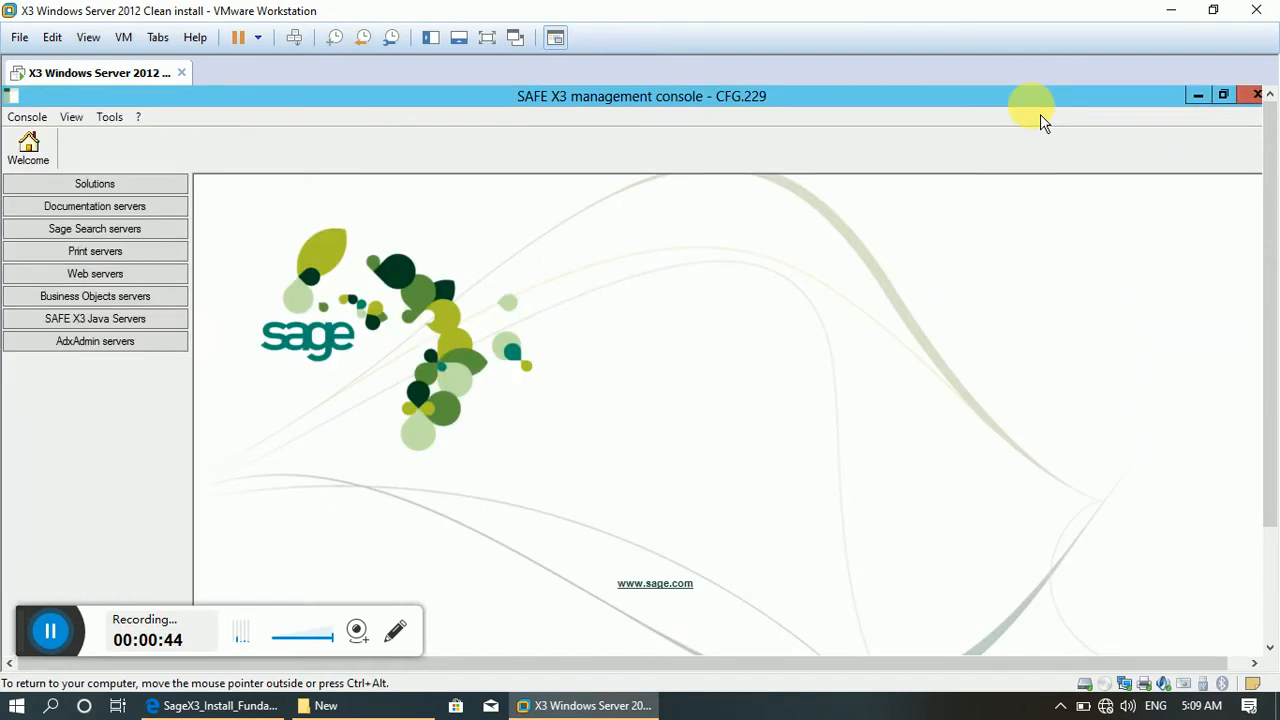
{"action": "left_click", "coordinate": [62, 188]}
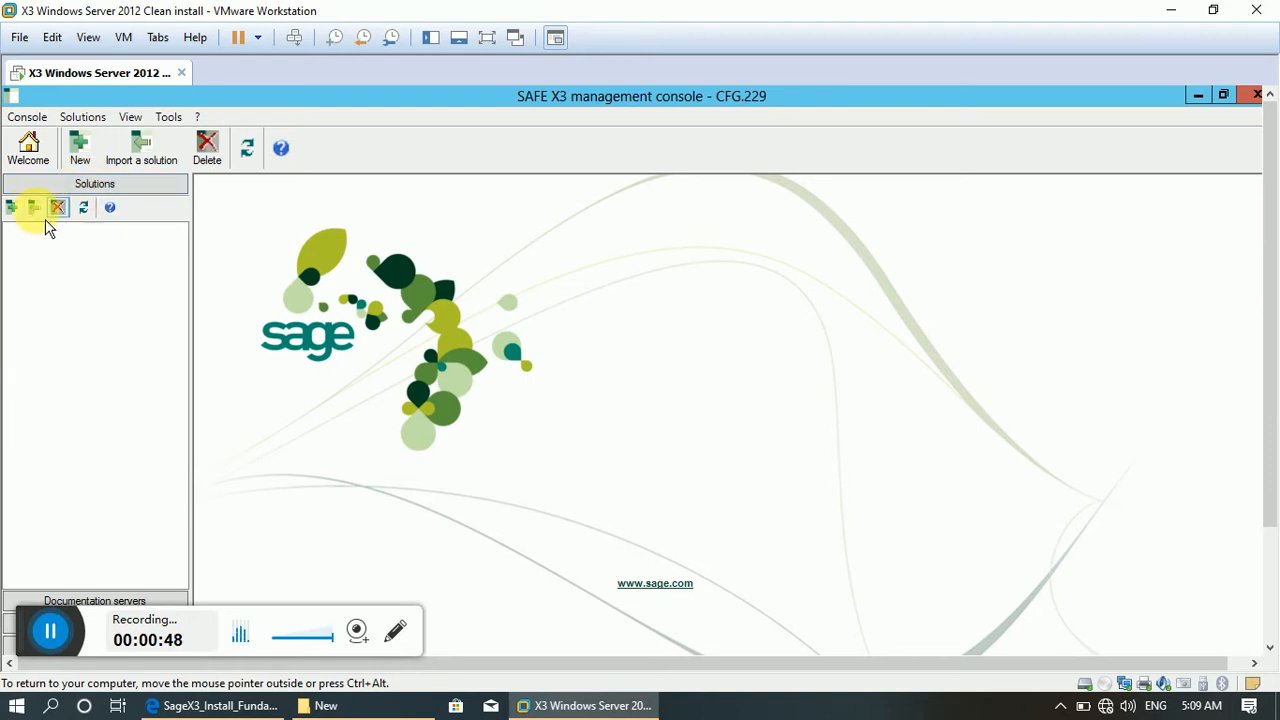
{"action": "left_click", "coordinate": [22, 212]}
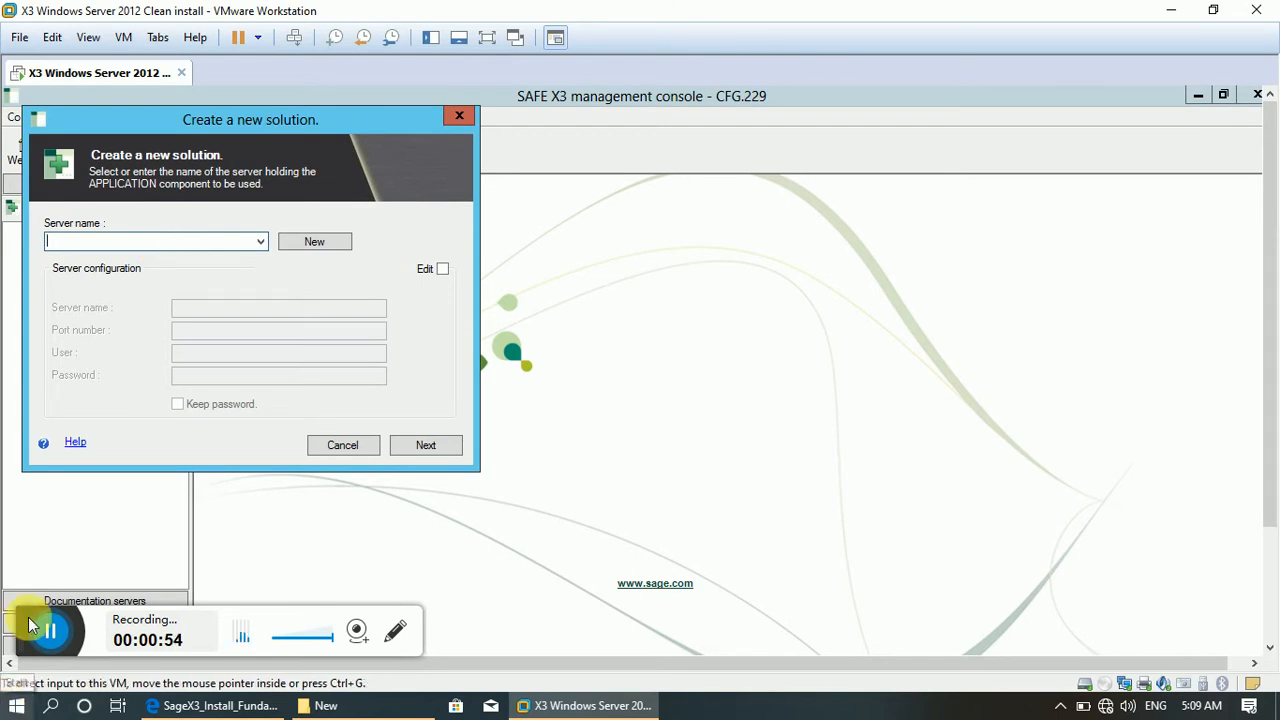
Switch the Windows Server 2012 virtual machine to full-screen display.
{"action": "left_click", "coordinate": [15, 705]}
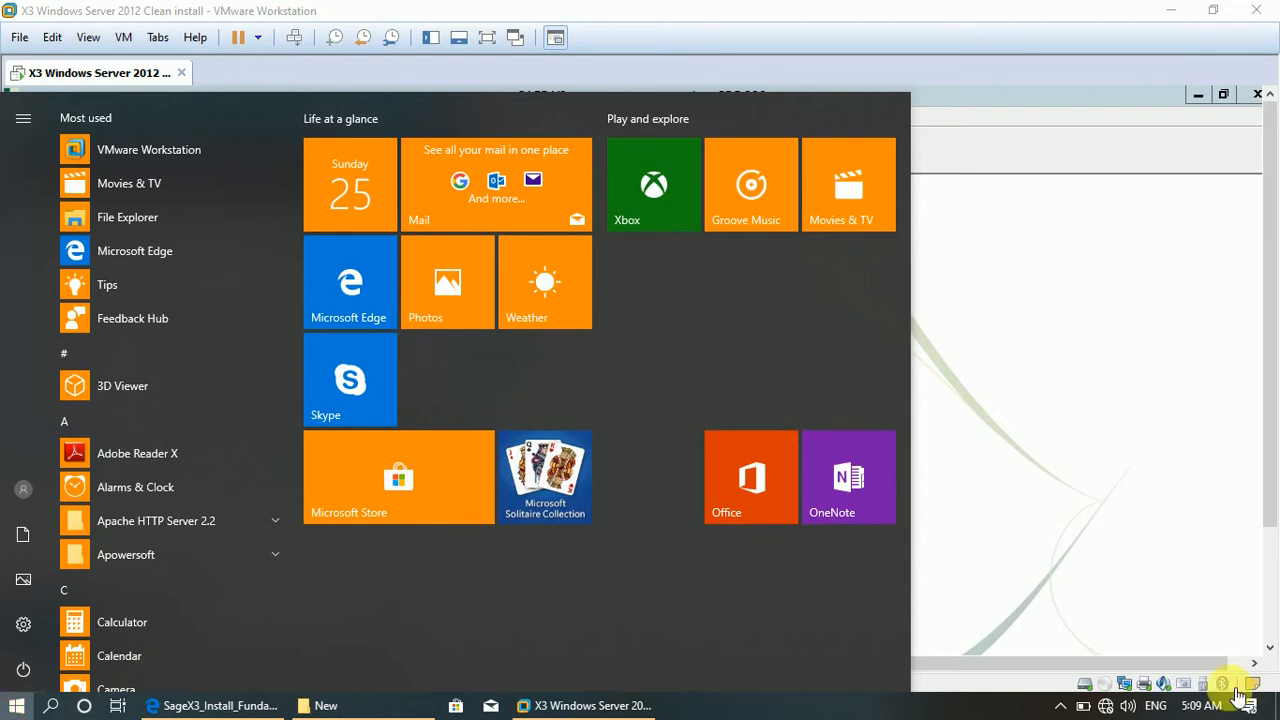
{"action": "left_click", "coordinate": [1150, 510]}
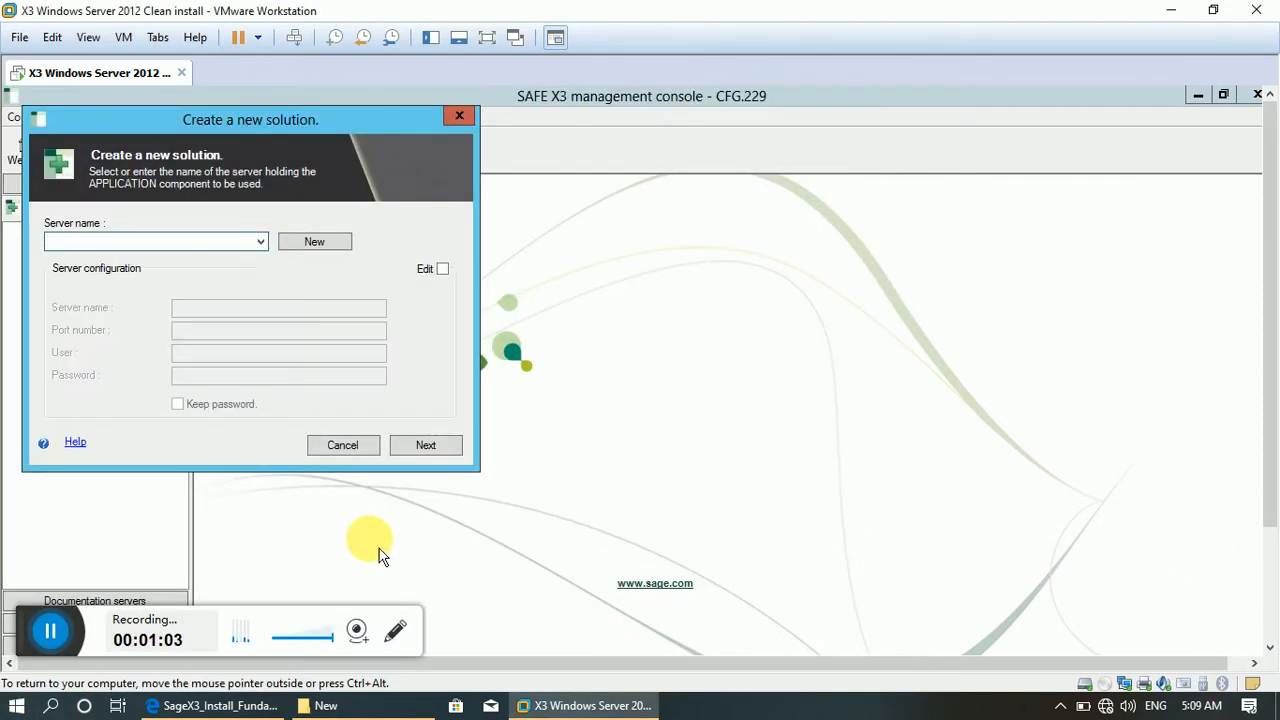
{"action": "left_click", "coordinate": [1268, 590]}
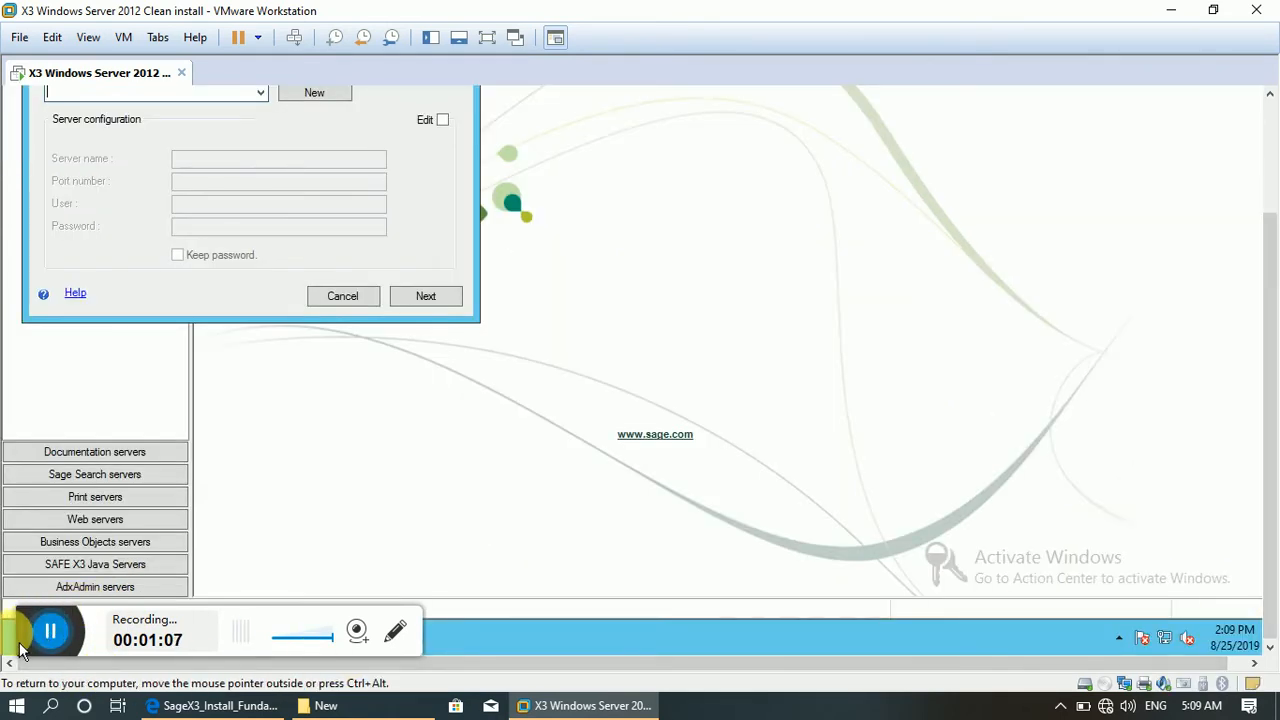
{"action": "left_click_drag", "start_coordinate": [30, 639], "coordinate": [42, 560]}
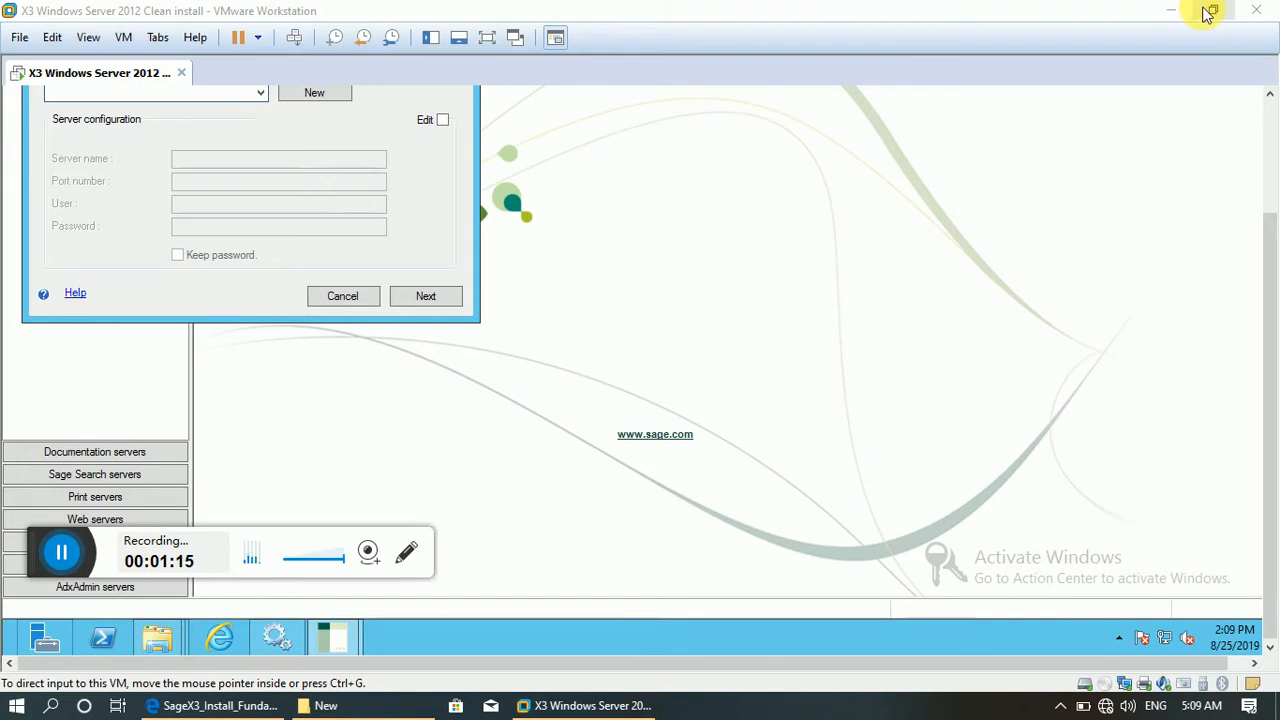
{"action": "left_click", "coordinate": [488, 42]}
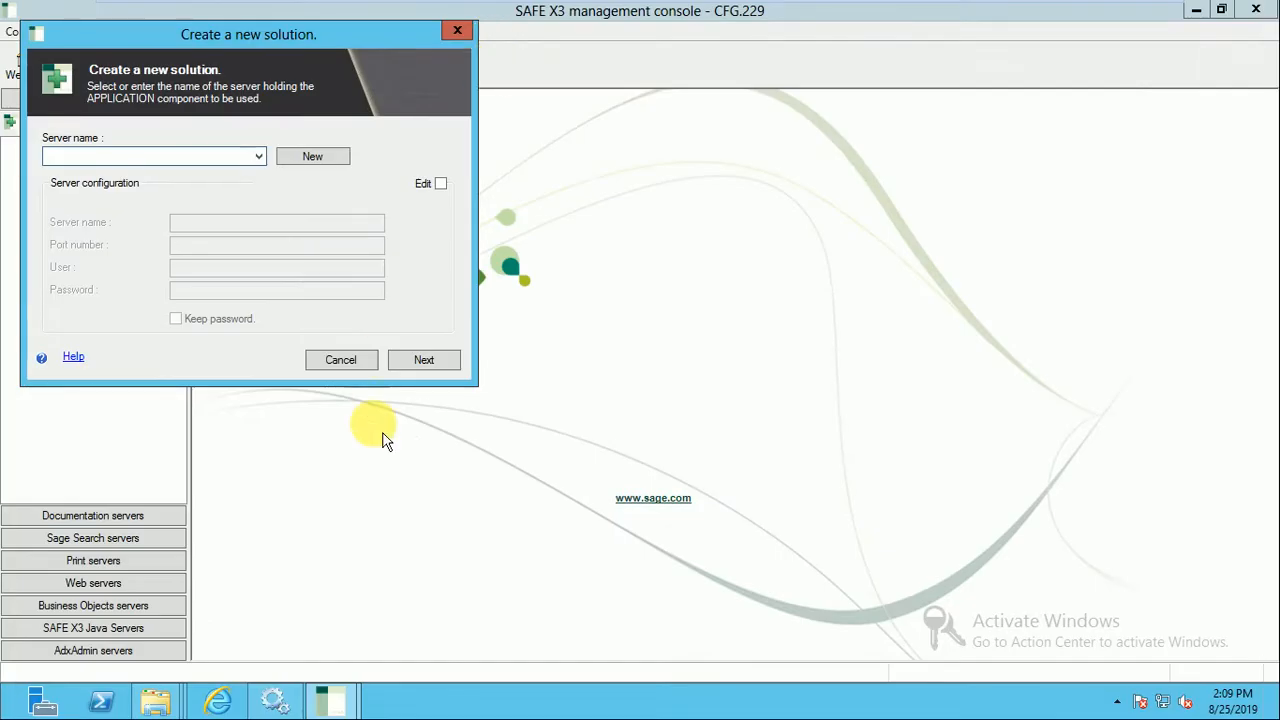
Search the server's apps for SQL and launch SQL Server 2014 Management Studio.
{"action": "left_click", "coordinate": [8, 710]}
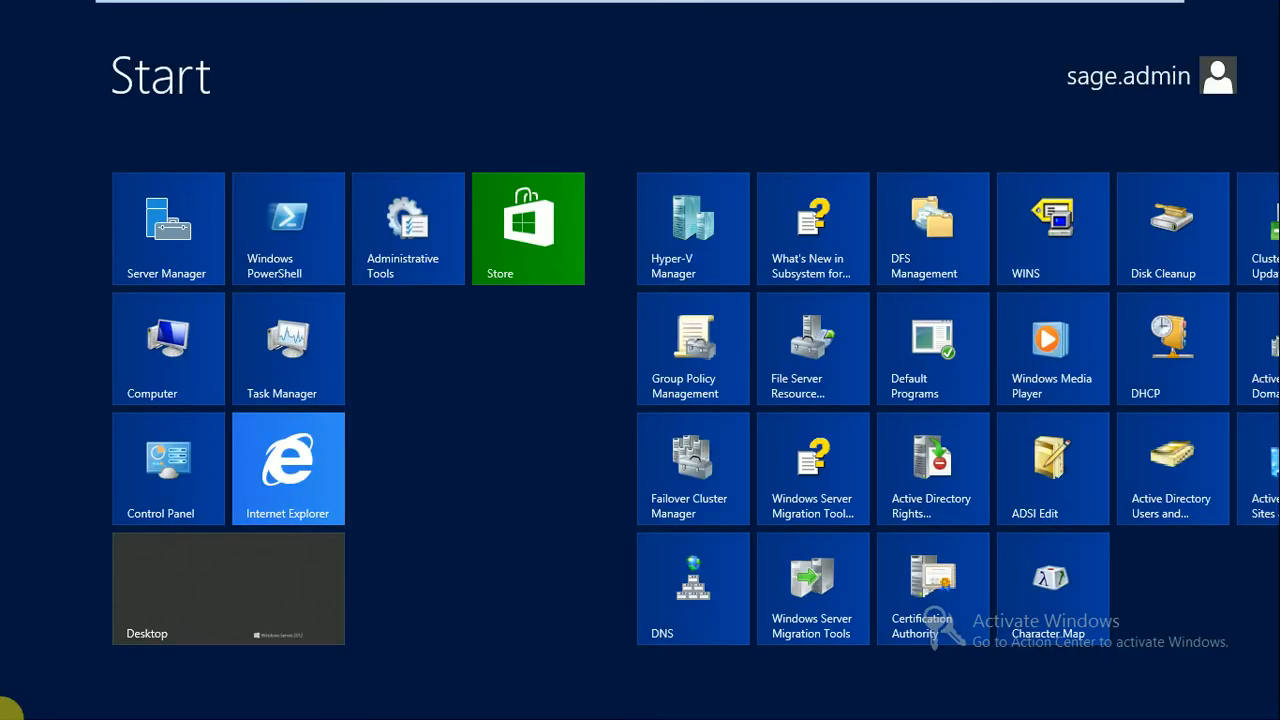
{"action": "type", "text": "SQL"}
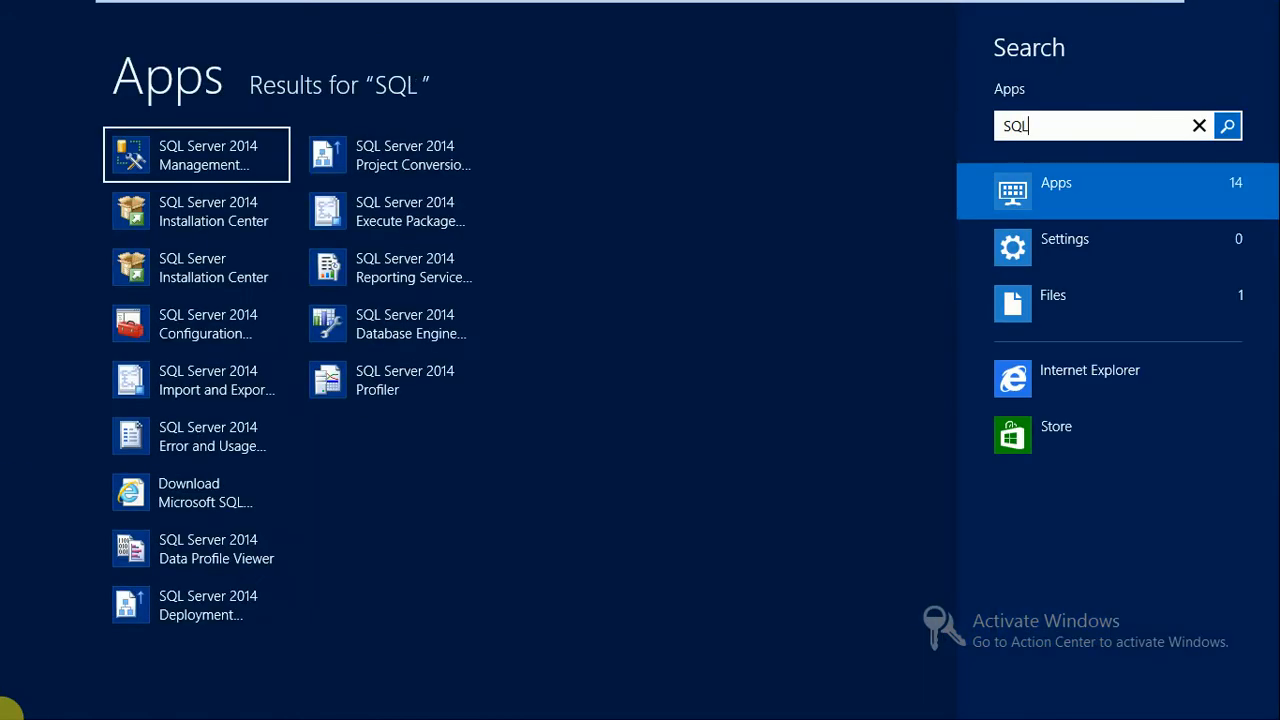
{"action": "left_click", "coordinate": [131, 153]}
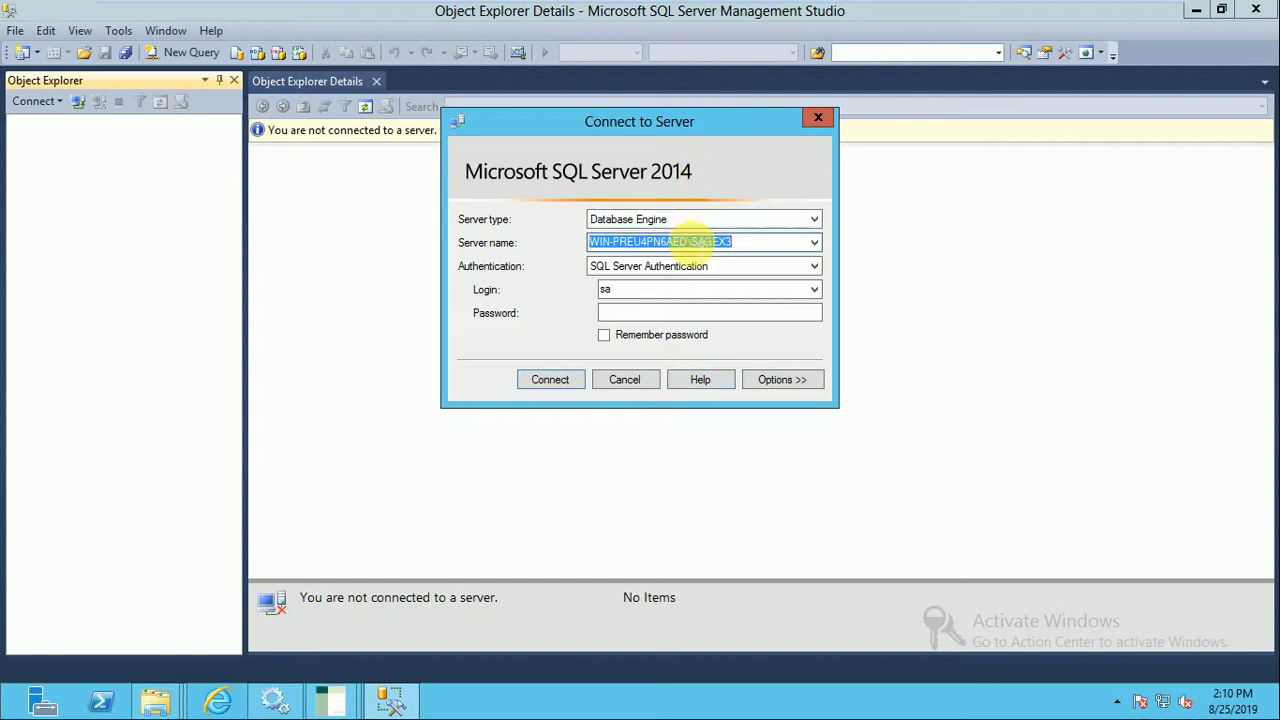
Copy the host name WIN-PREU4PN6AED from the SQL Server connection dialog and add it as the new solution's application server.
{"action": "left_click_drag", "start_coordinate": [689, 242], "coordinate": [570, 233]}
{"action": "key", "text": "ctrl+c"}
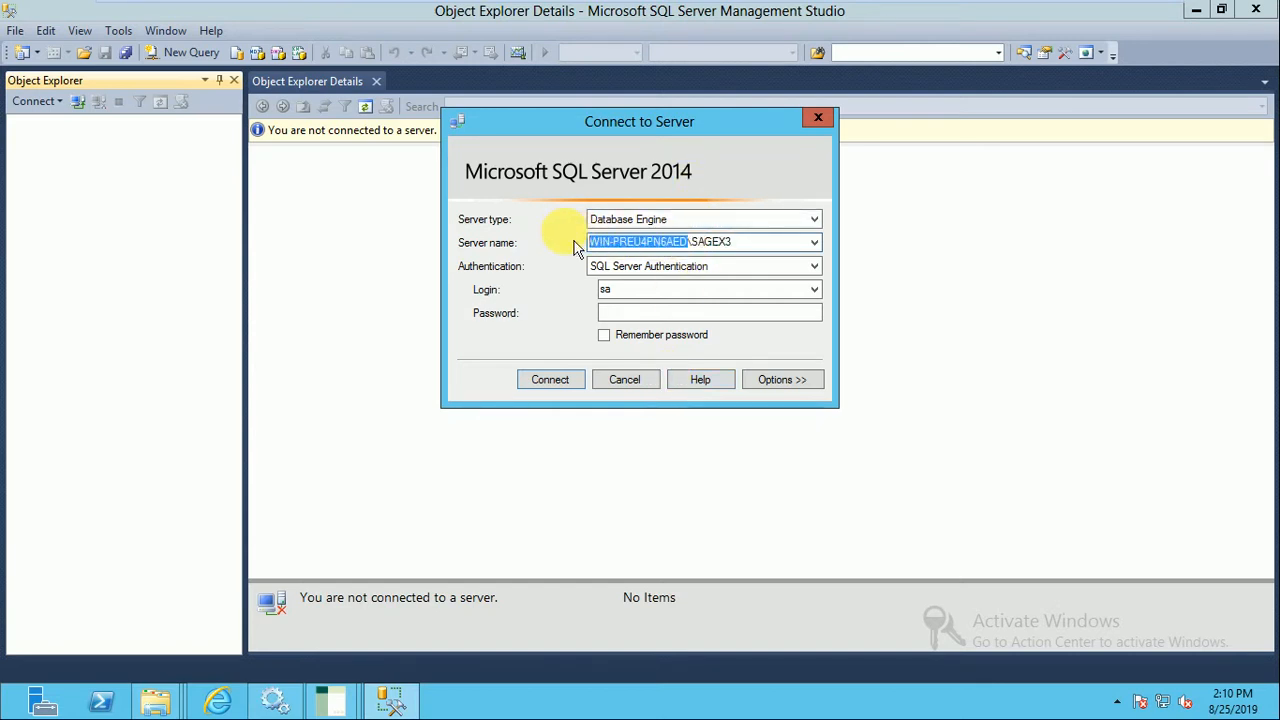
{"action": "left_click", "coordinate": [336, 698]}
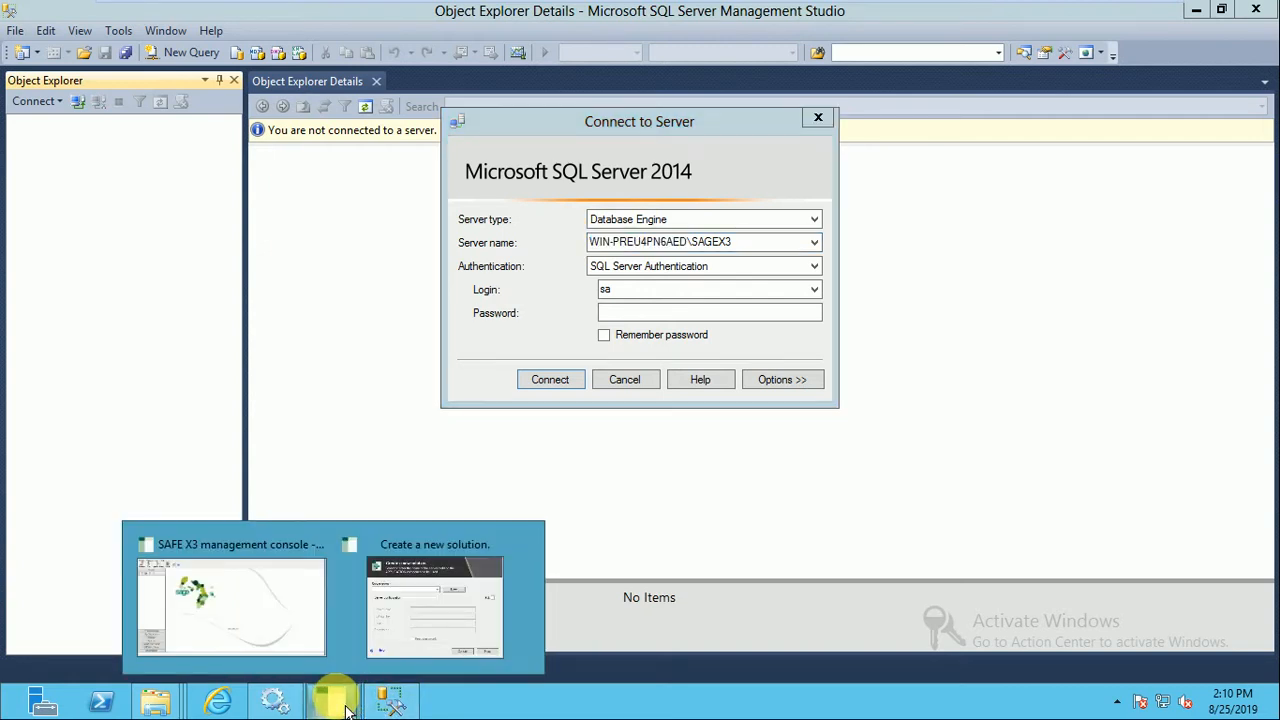
{"action": "left_click", "coordinate": [310, 634]}
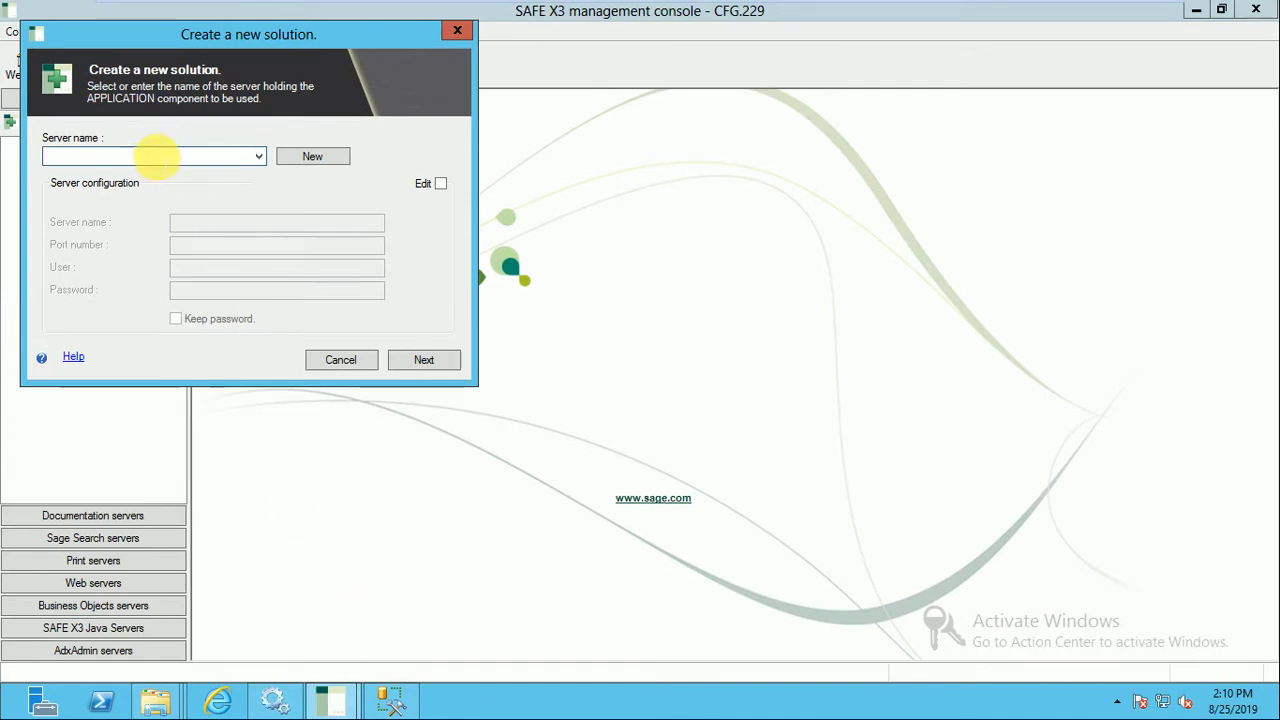
{"action": "key", "text": "ctrl+v"}
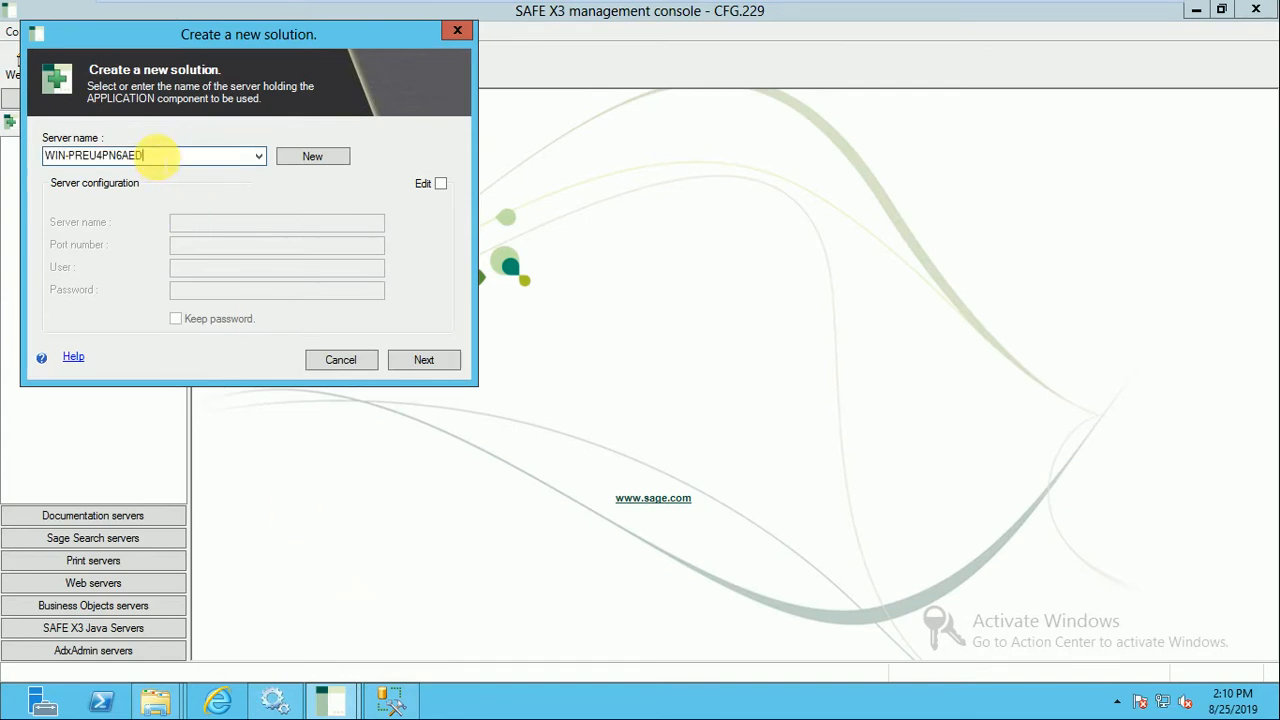
{"action": "left_click", "coordinate": [320, 160]}
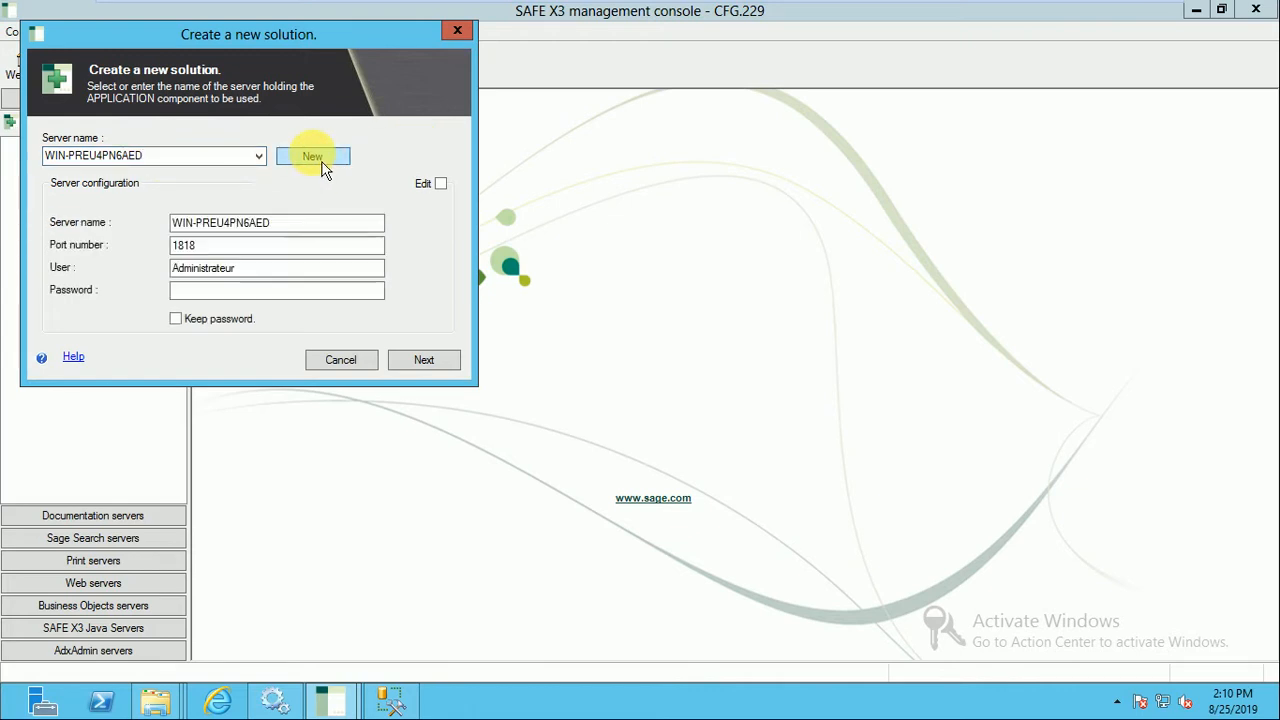
Set the application server's user to sage.services, enter the account password and continue to the component selection.
{"action": "left_click", "coordinate": [225, 245]}
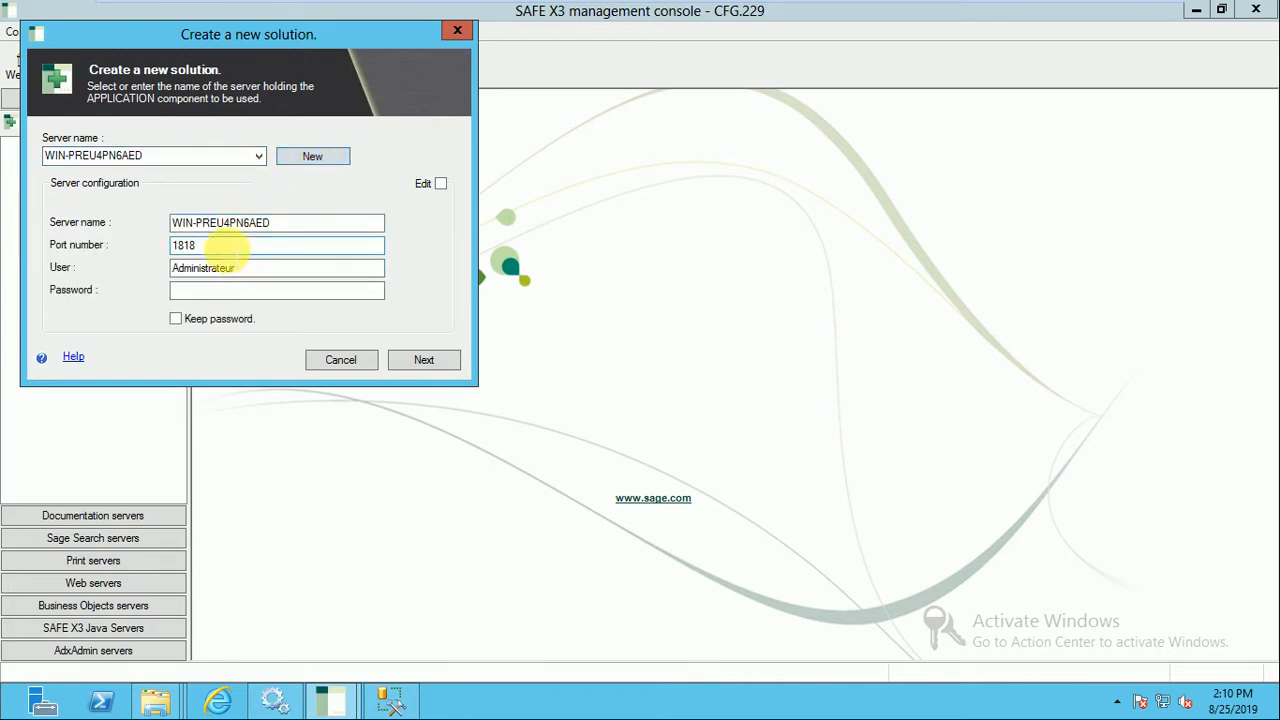
{"action": "double_click", "coordinate": [258, 270]}
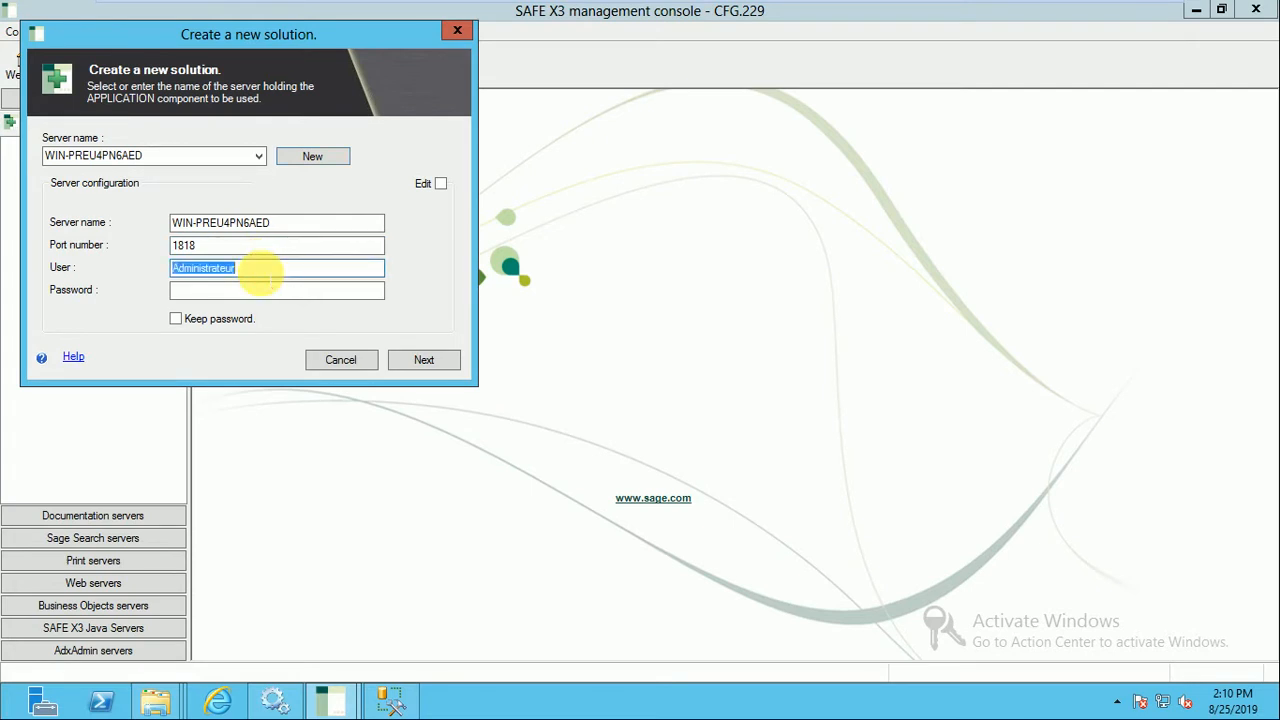
{"action": "type", "text": "sage.services"}
{"action": "left_click", "coordinate": [255, 289]}
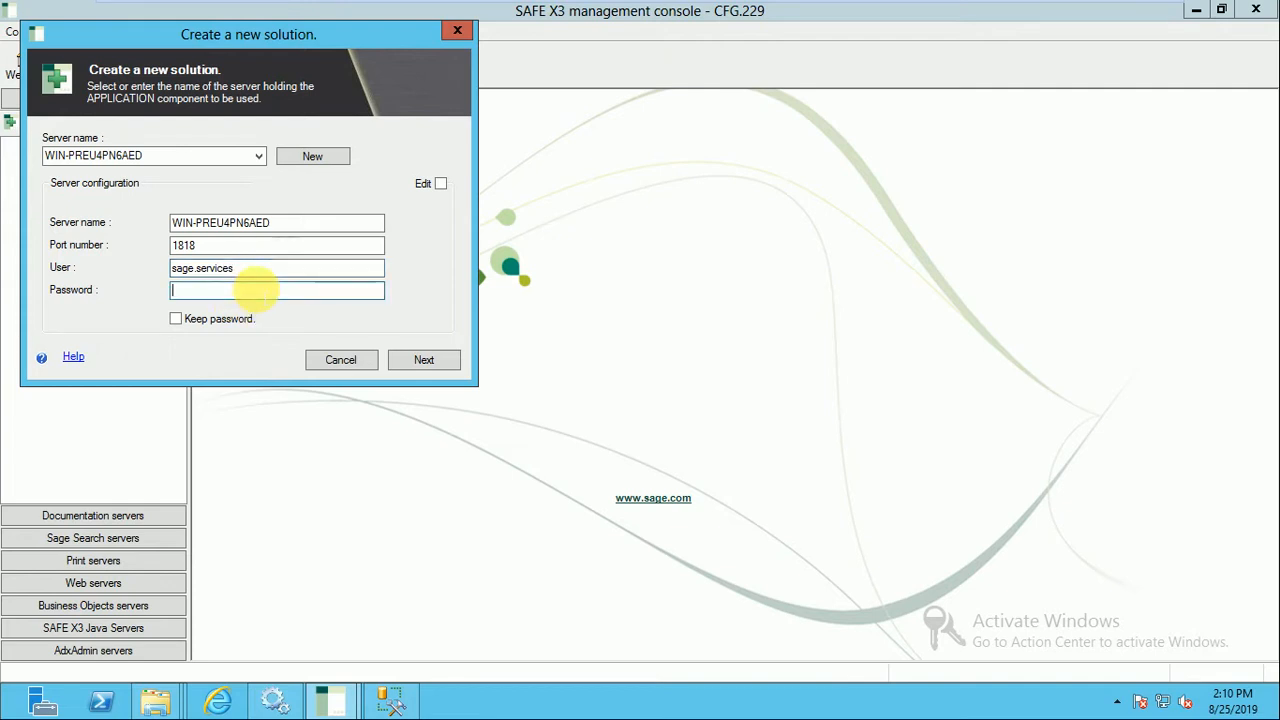
{"action": "type", "text": "********"}
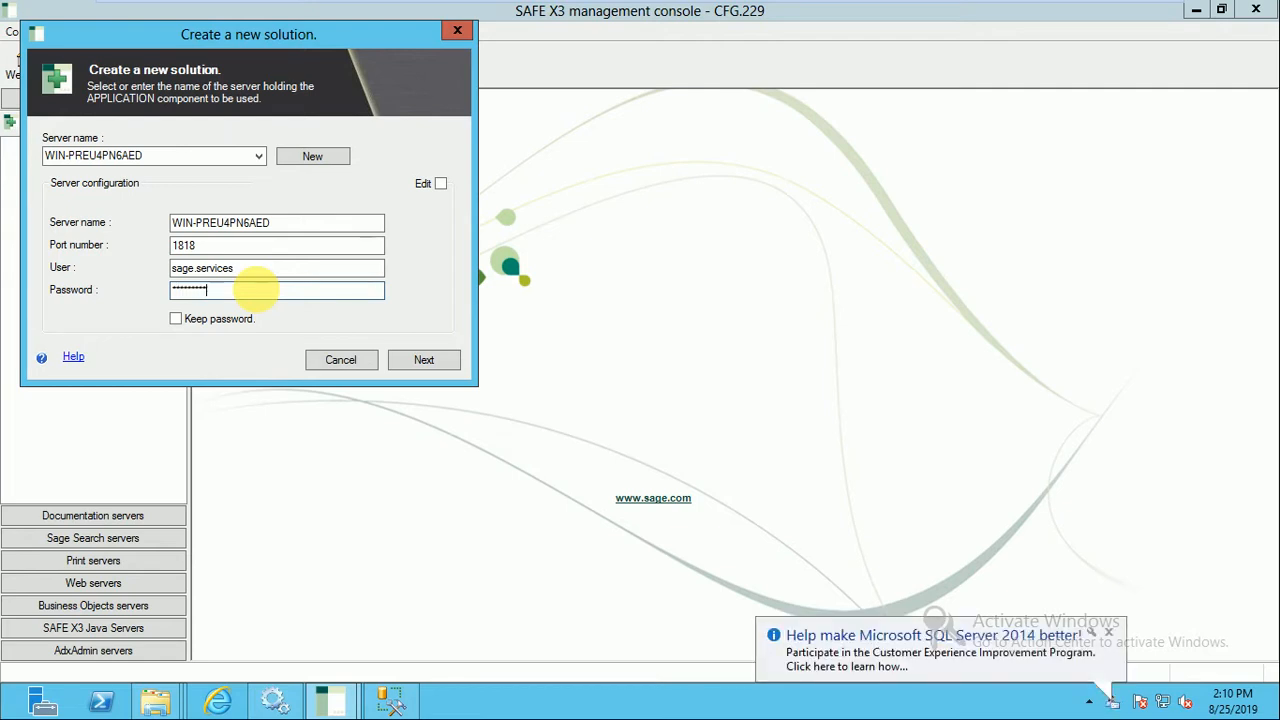
{"action": "type", "text": "****"}
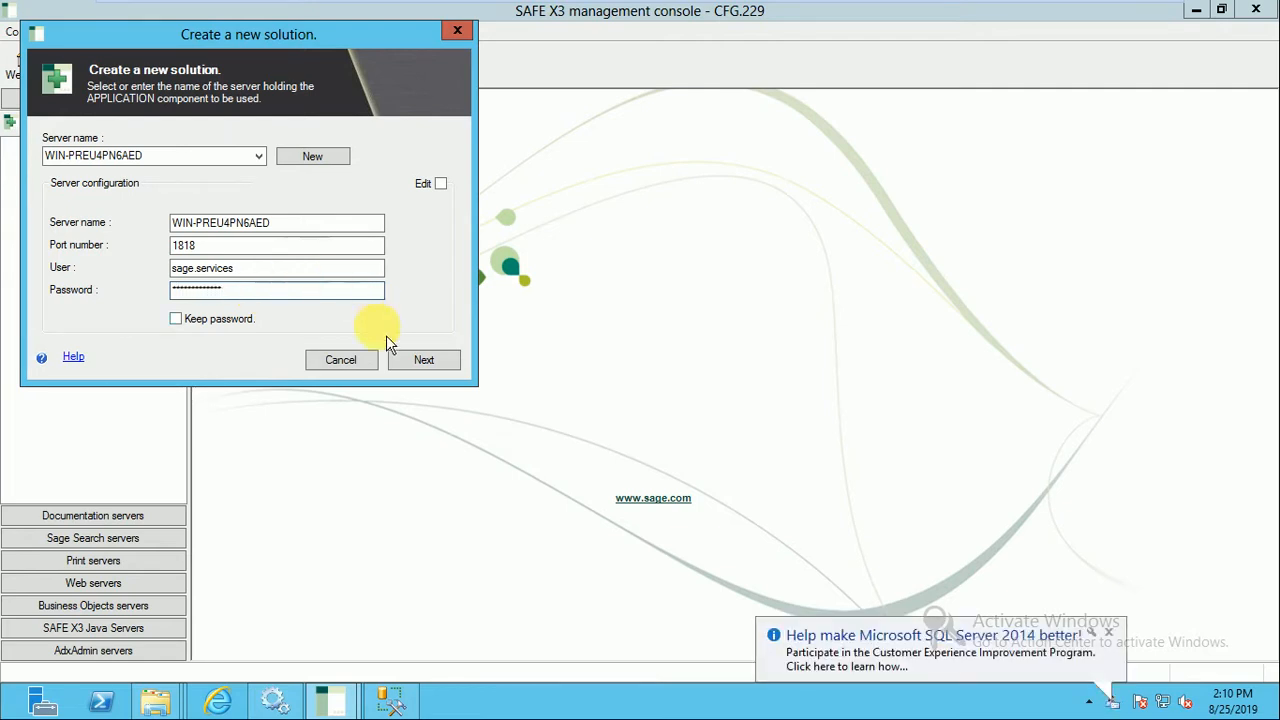
{"action": "left_click", "coordinate": [438, 372]}
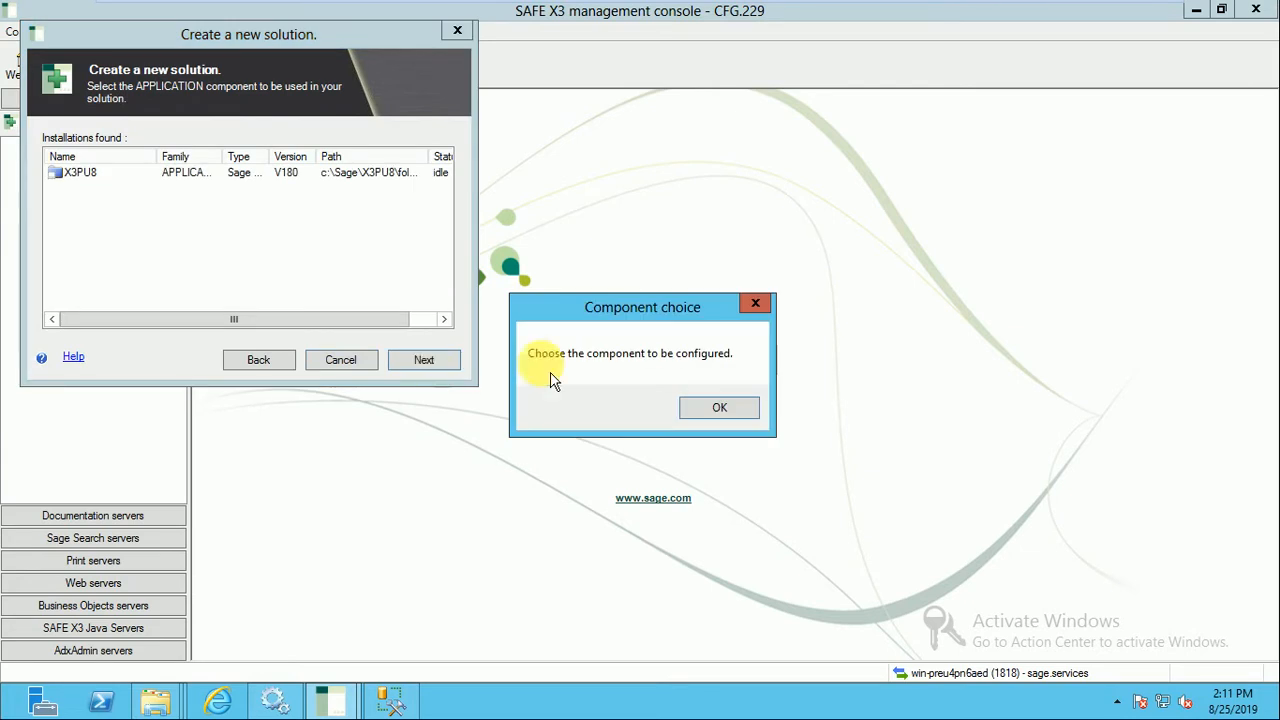
Choose the X3PU8 installation as the solution's APPLICATION component.
{"action": "left_click", "coordinate": [719, 410]}
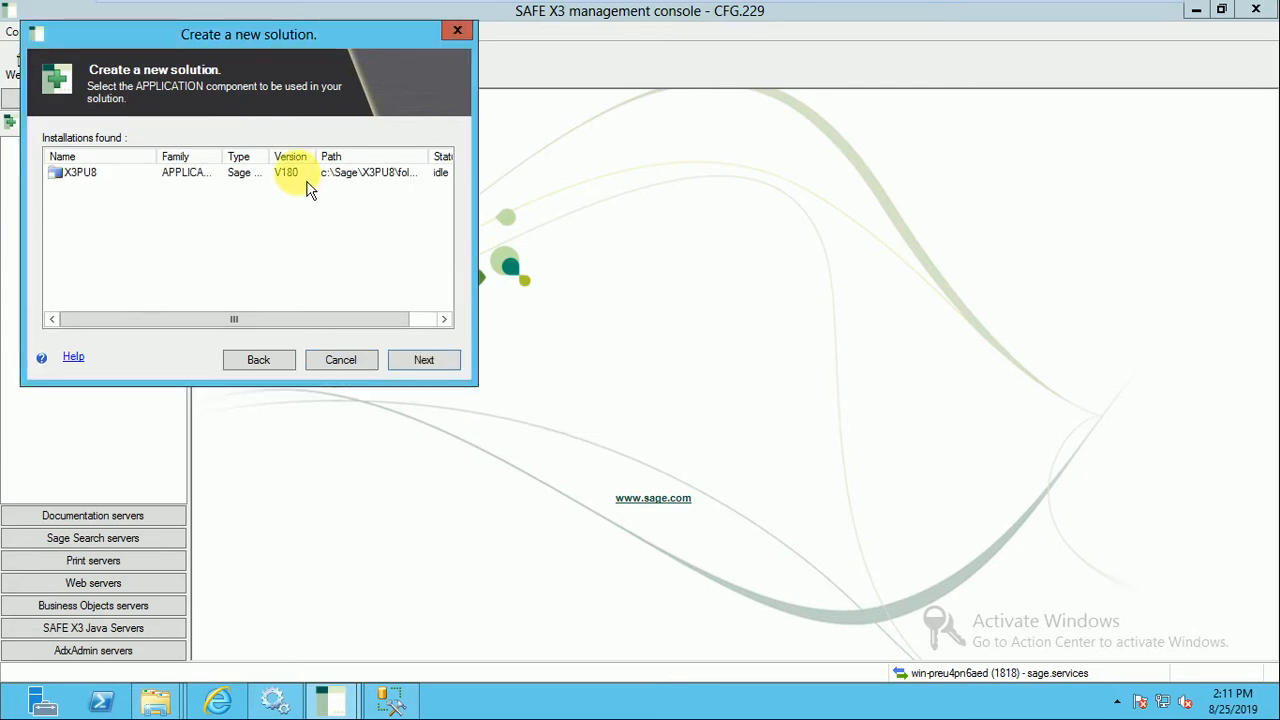
{"action": "left_click", "coordinate": [306, 177]}
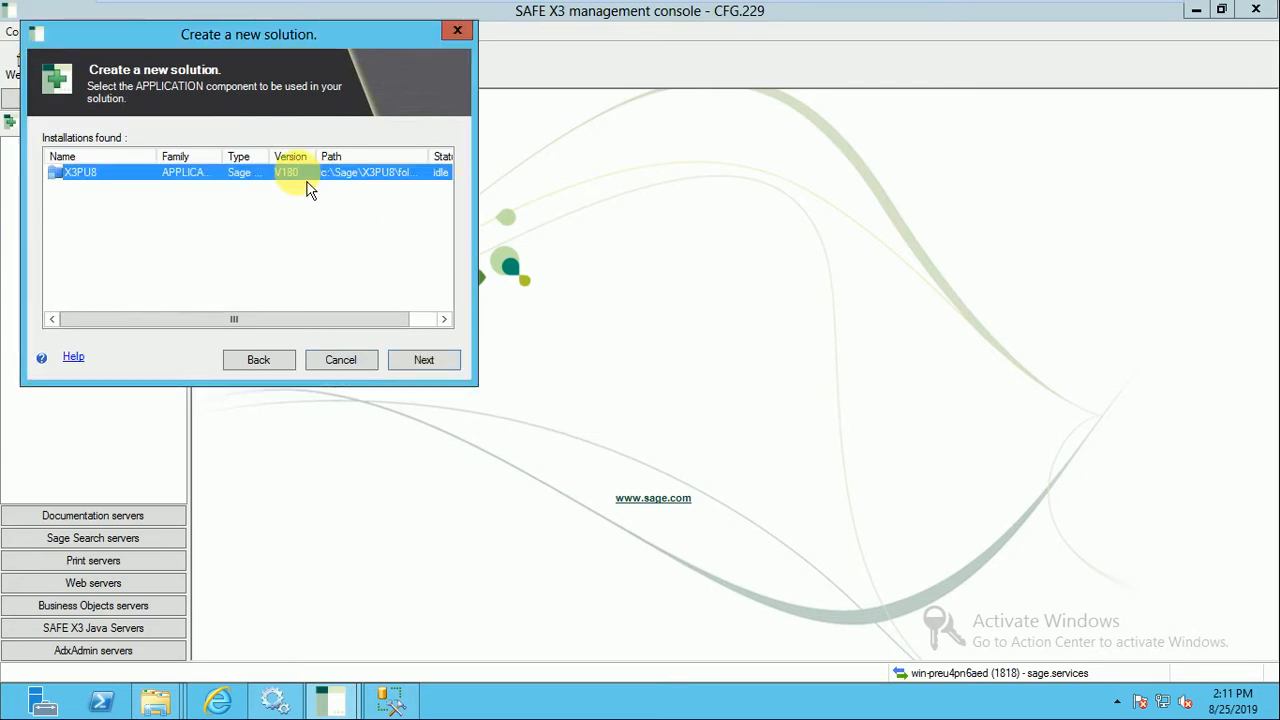
{"action": "left_click", "coordinate": [415, 372]}
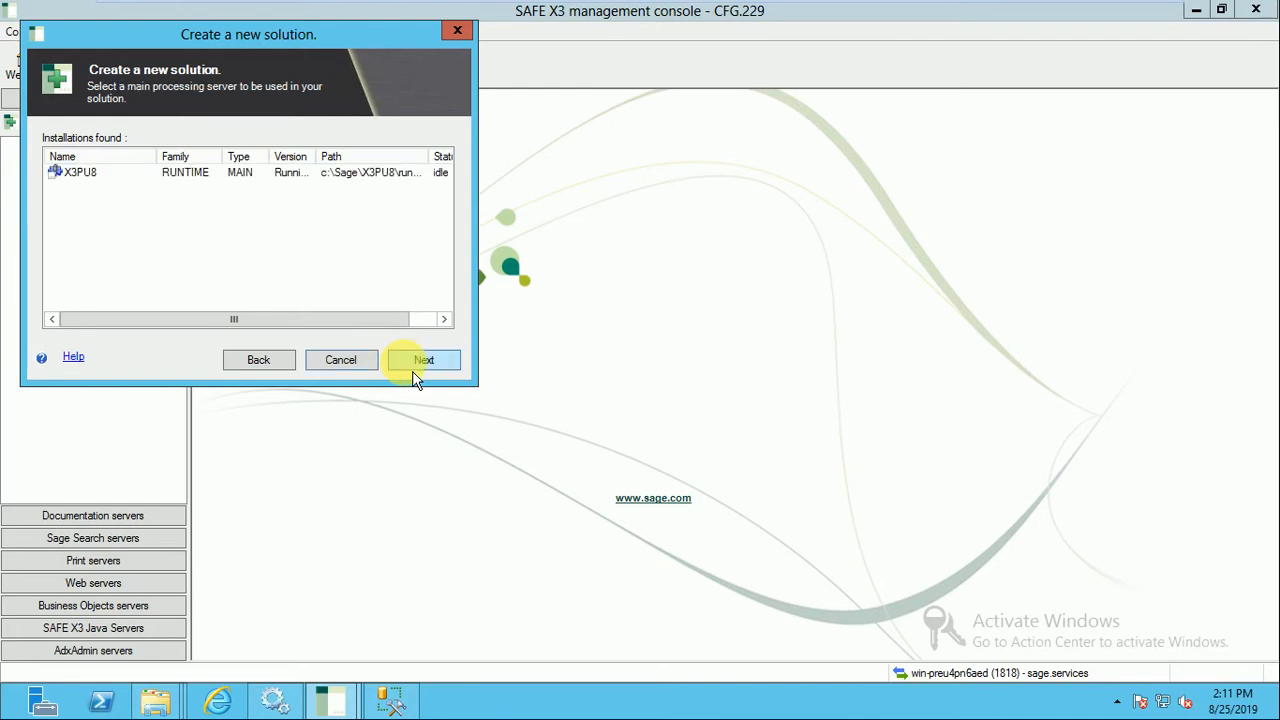
Choose the X3PU8 runtime as the main processing server, entering the account password for the AdxAdmin connection.
{"action": "left_click", "coordinate": [277, 172]}
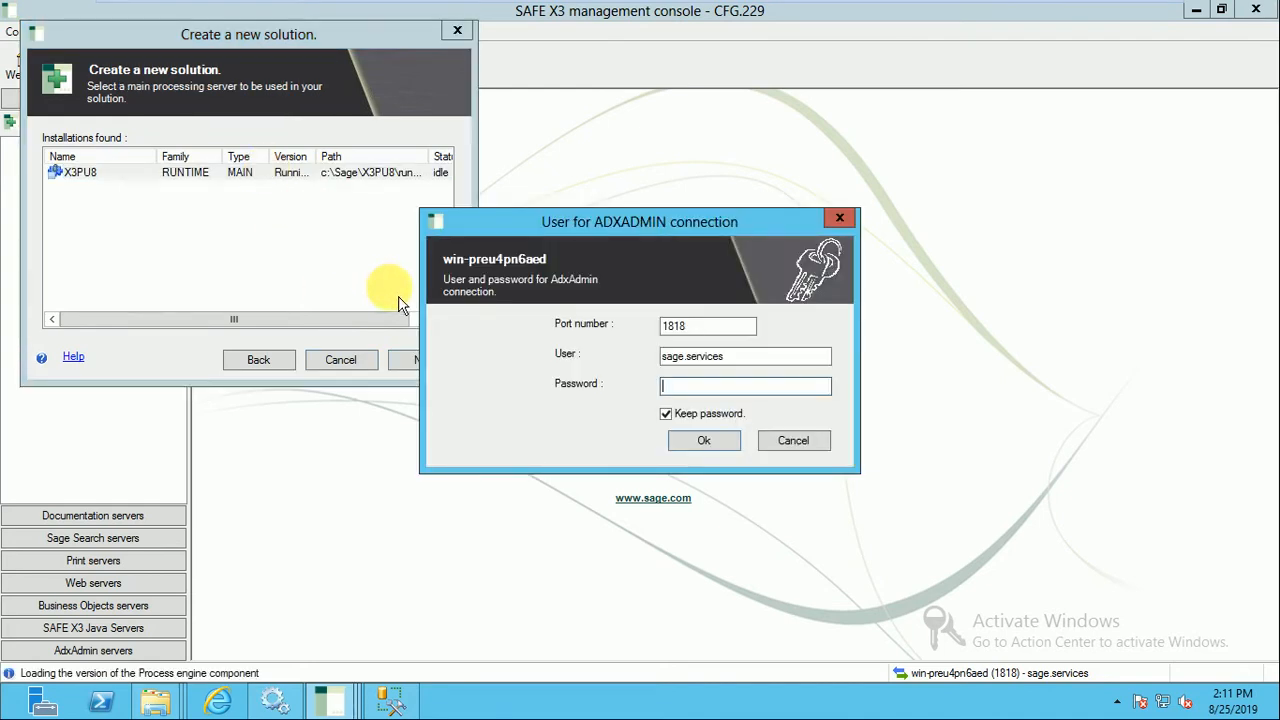
{"action": "type", "text": "**"}
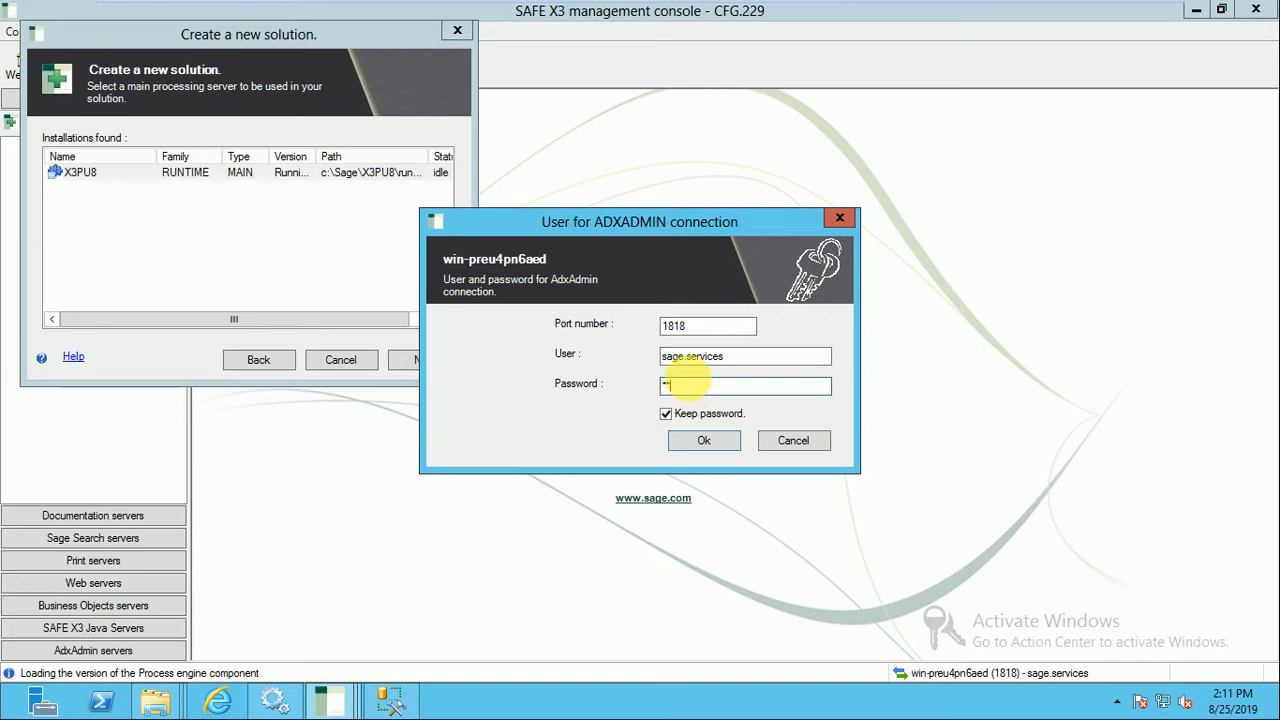
{"action": "type", "text": "****"}
{"action": "left_click", "coordinate": [732, 450]}
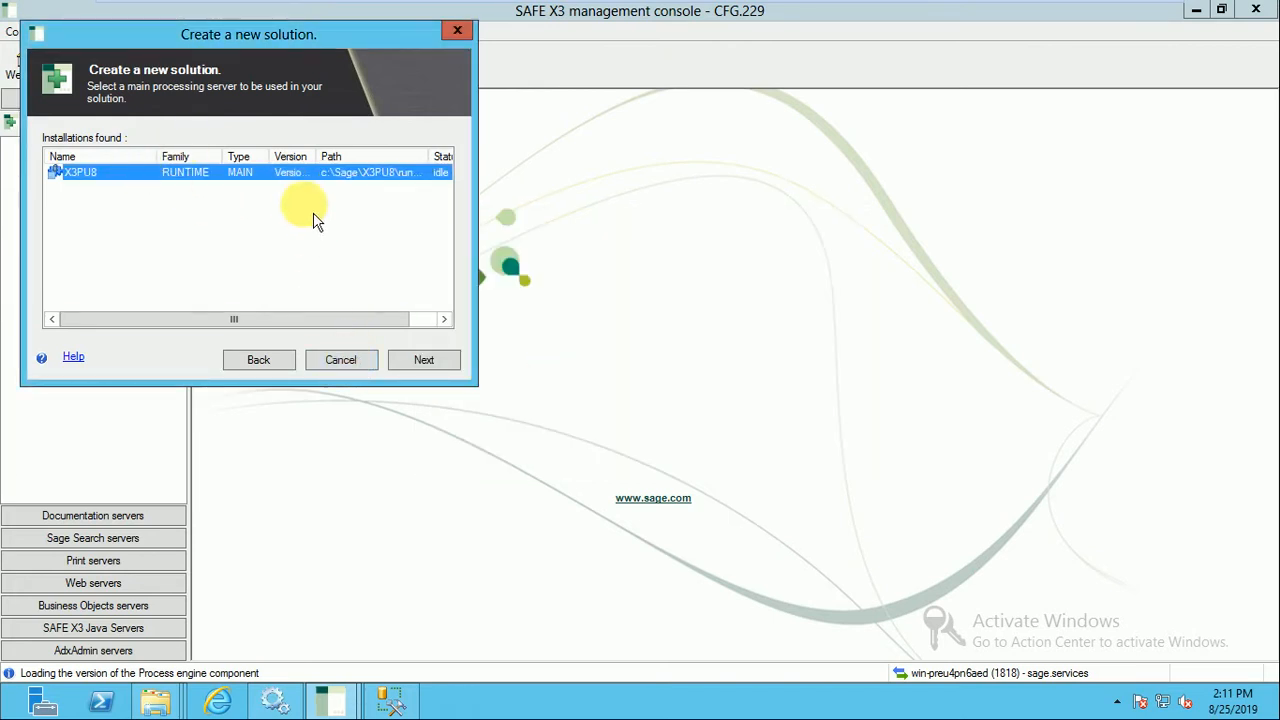
{"action": "left_click", "coordinate": [427, 367]}
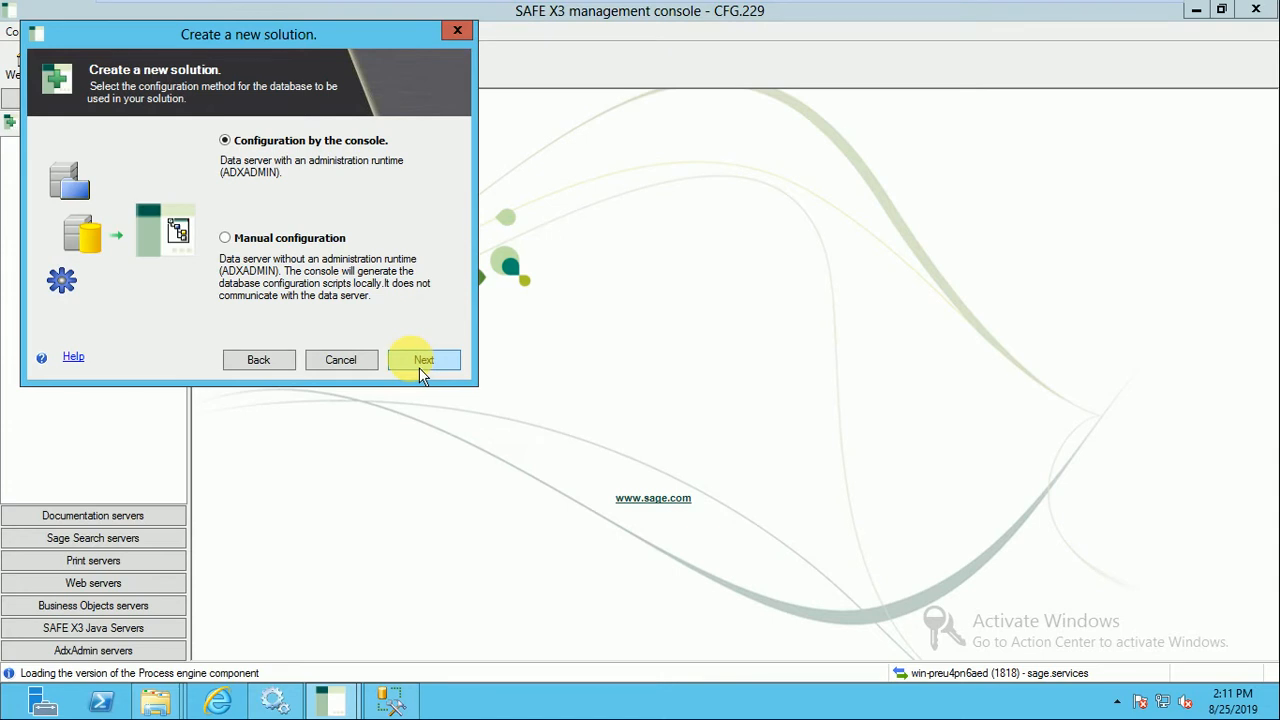
Accept configuration by the console and the proposed data server, and choose X3PU8 as the database component.
{"action": "left_click", "coordinate": [421, 362]}
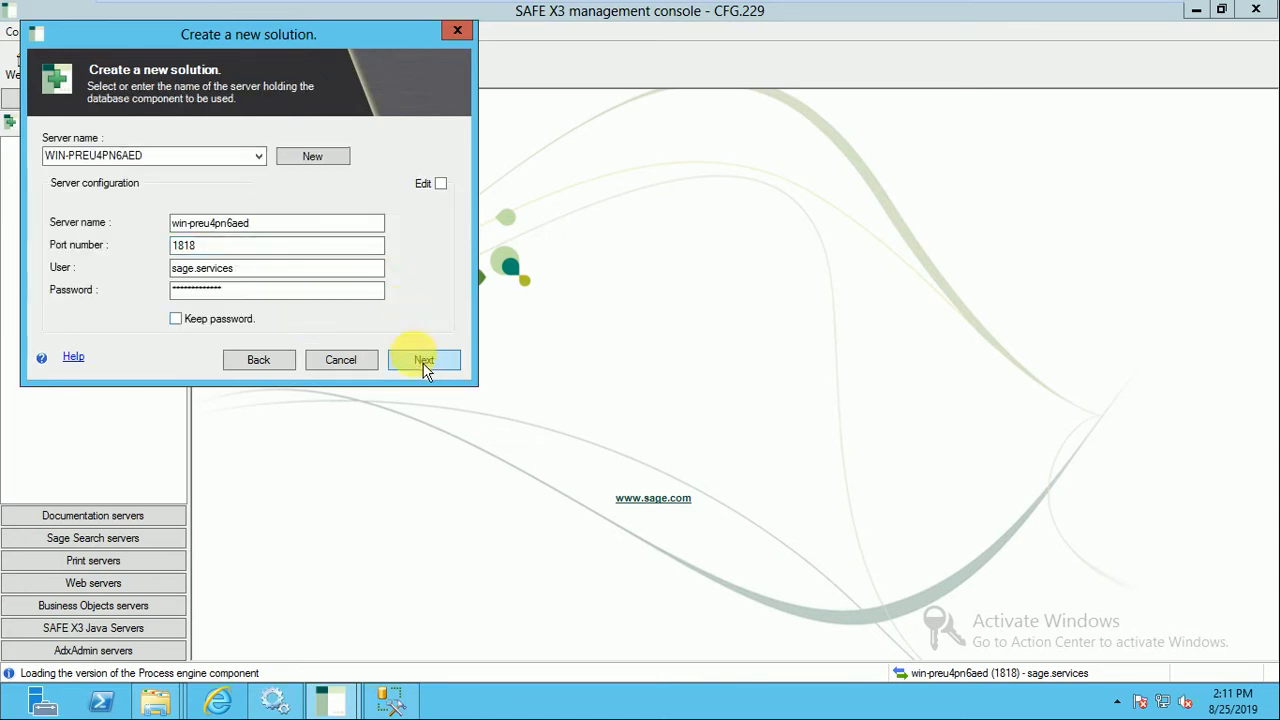
{"action": "left_click", "coordinate": [422, 366]}
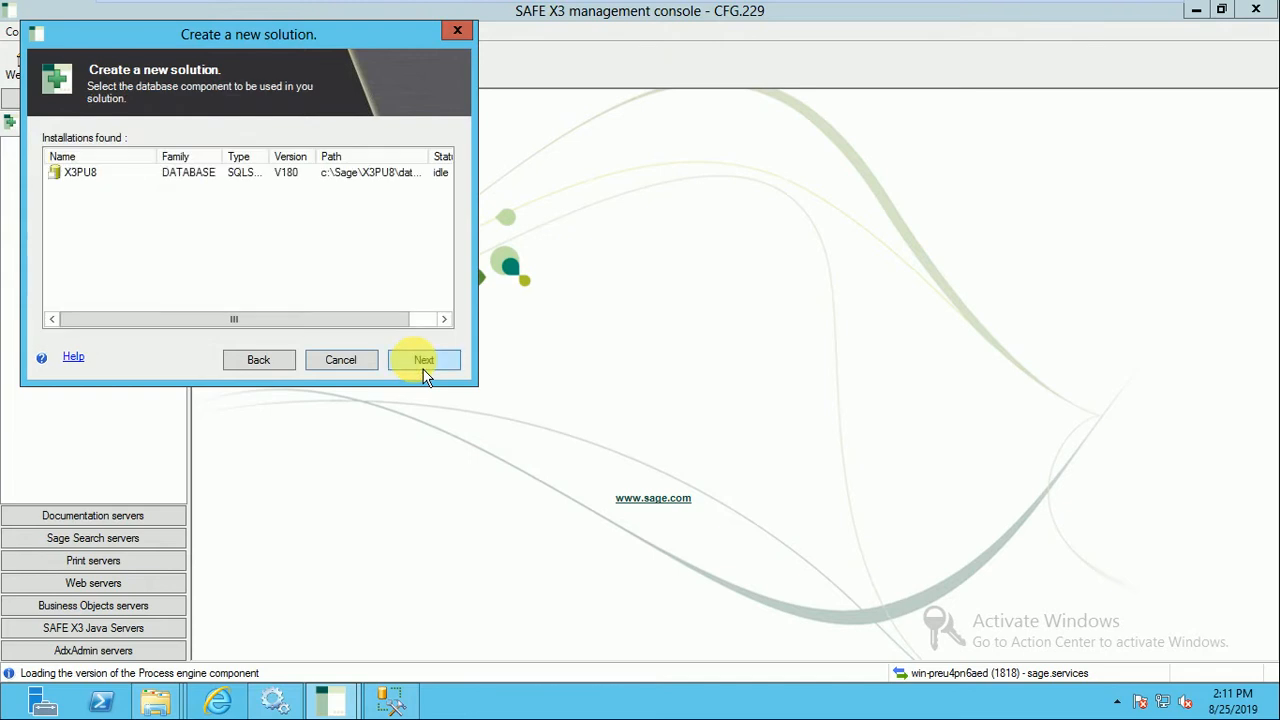
{"action": "left_click", "coordinate": [345, 174]}
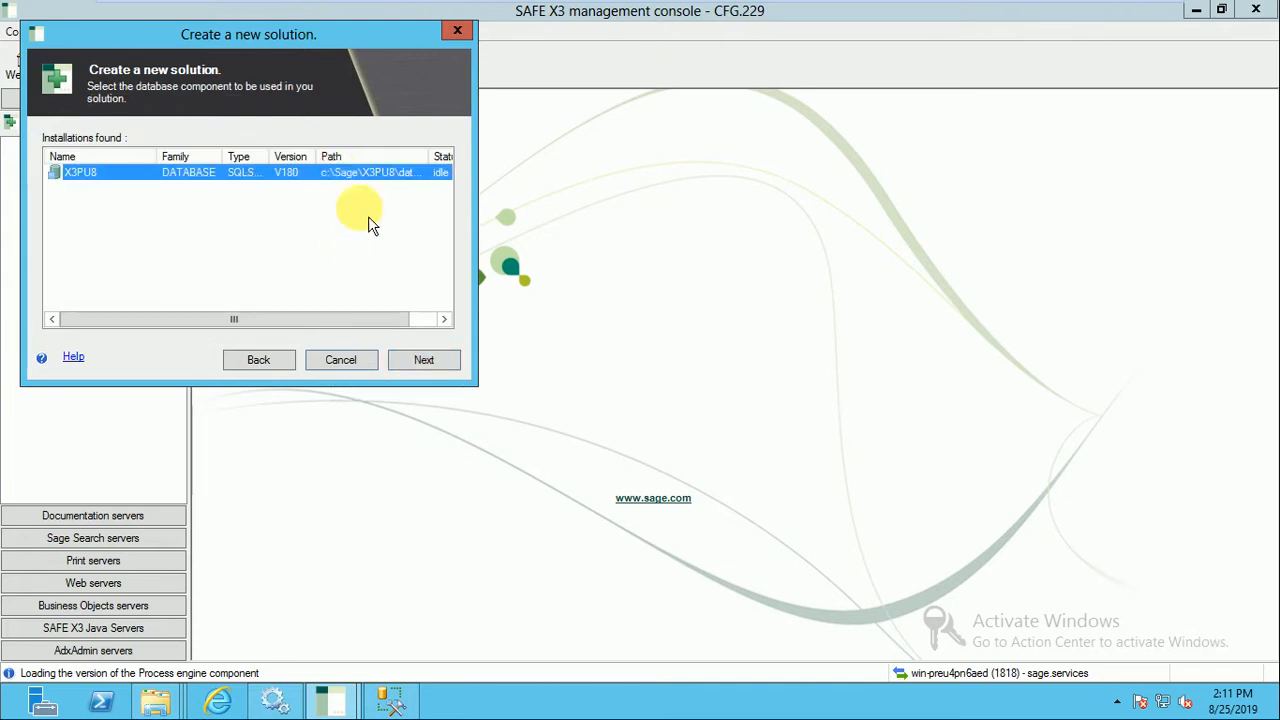
{"action": "left_click", "coordinate": [421, 360]}
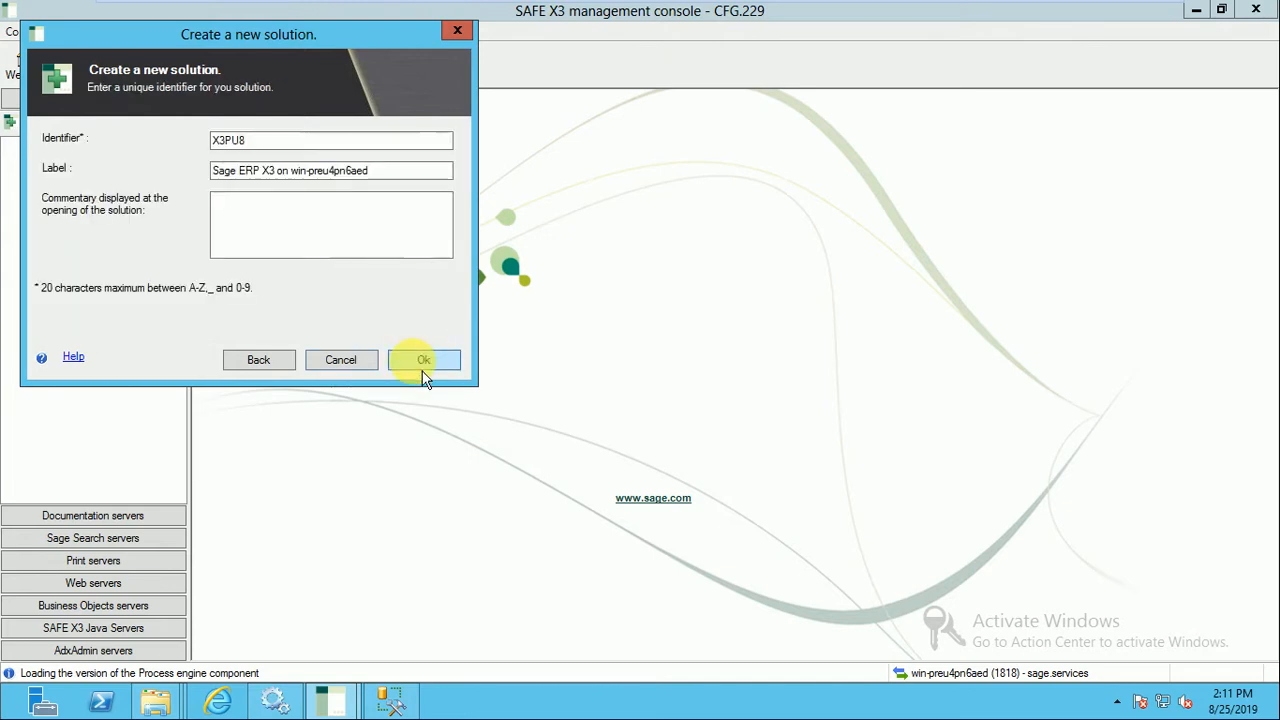
Enter "Training Sage X3" as the commentary displayed when the solution opens and confirm the solution's creation.
{"action": "left_click", "coordinate": [306, 215]}
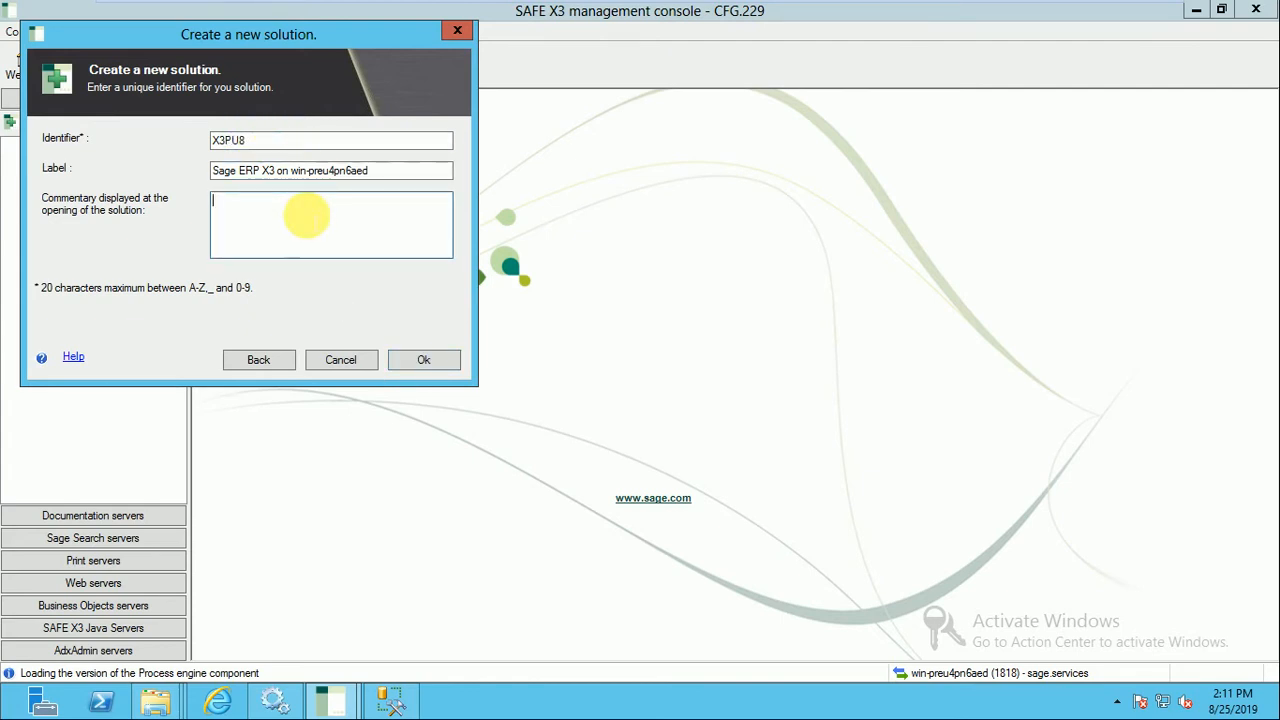
{"action": "type", "text": "Training X3"}
{"action": "key", "text": "BackSpace"}
{"action": "key", "text": "BackSpace"}
{"action": "type", "text": "3"}
{"action": "key", "text": "Left"}
{"action": "key", "text": "Left"}
{"action": "key", "text": "Left"}
{"action": "key", "text": "Left"}
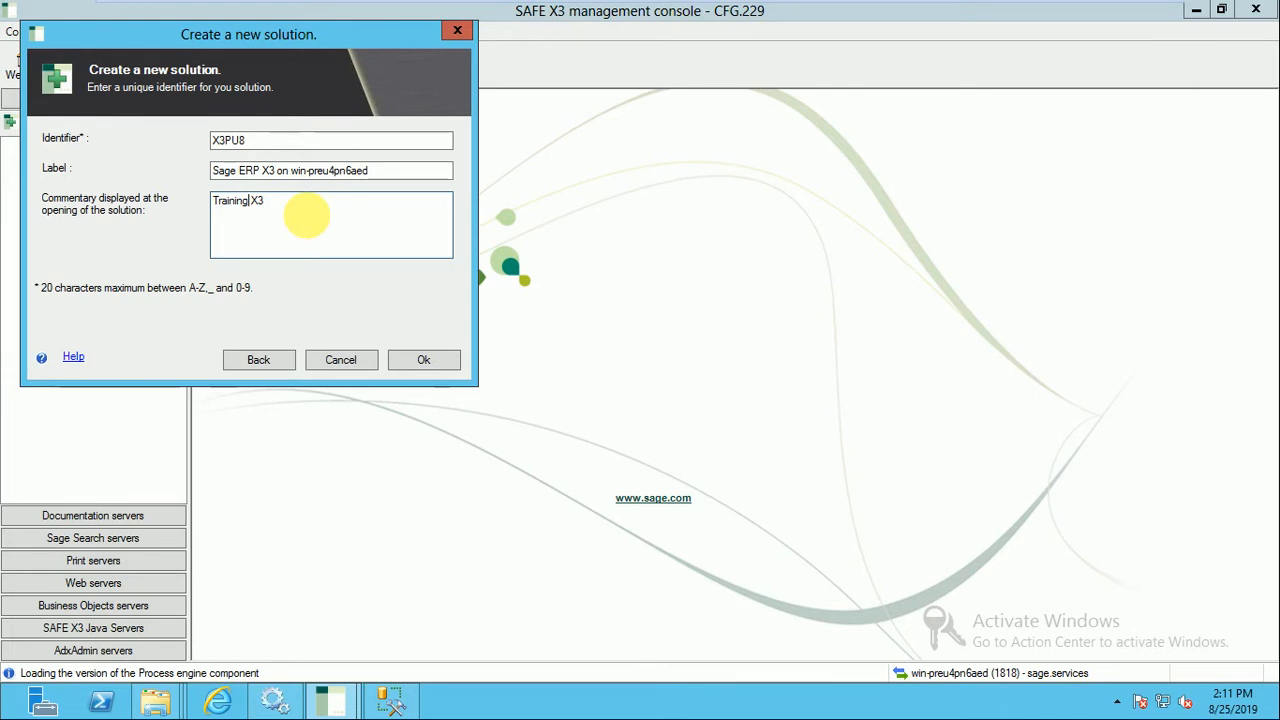
{"action": "type", "text": "Sage"}
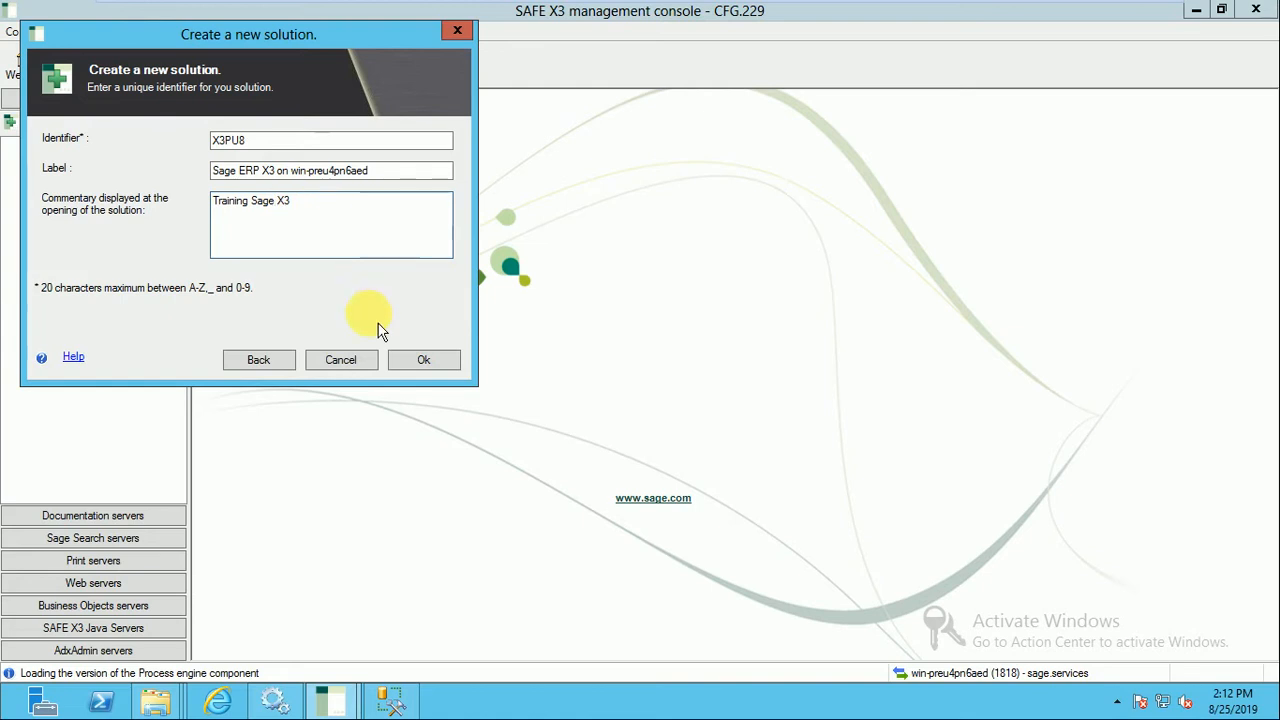
{"action": "left_click", "coordinate": [421, 362]}
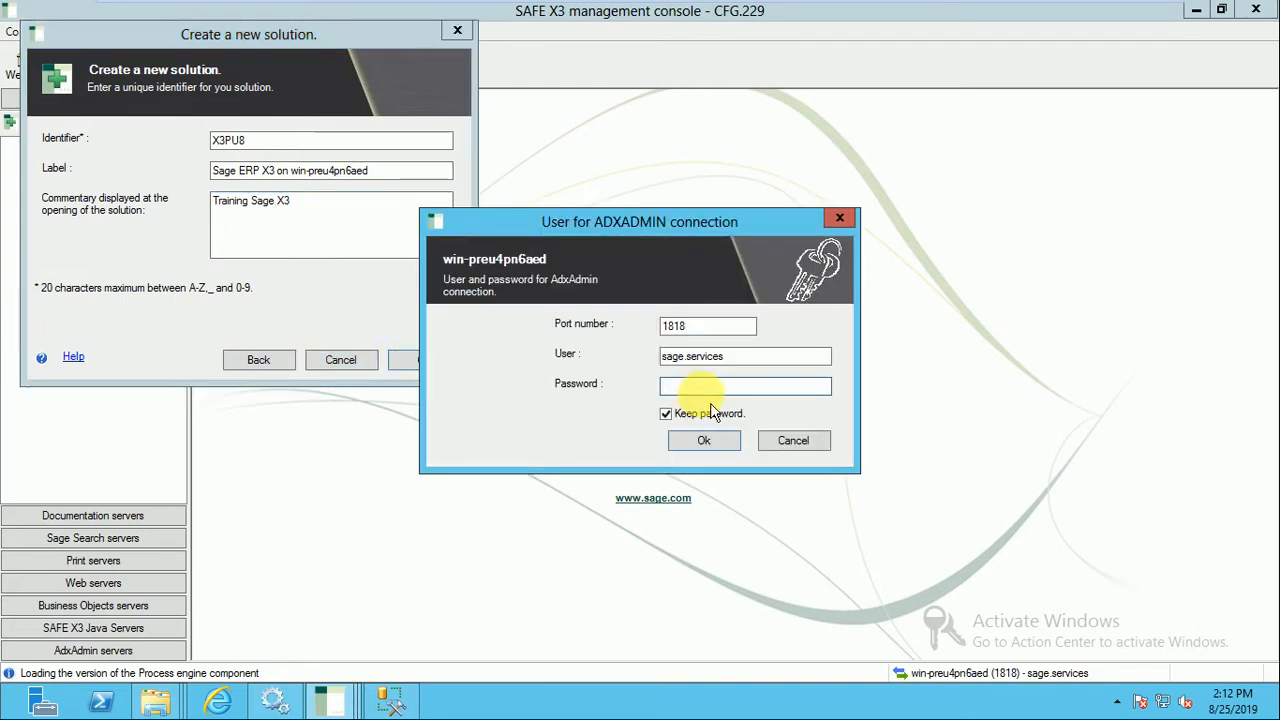
Enter the account password for the AdxAdmin connection, confirm it and dismiss the solution's opening commentary.
{"action": "type", "text": "*******"}
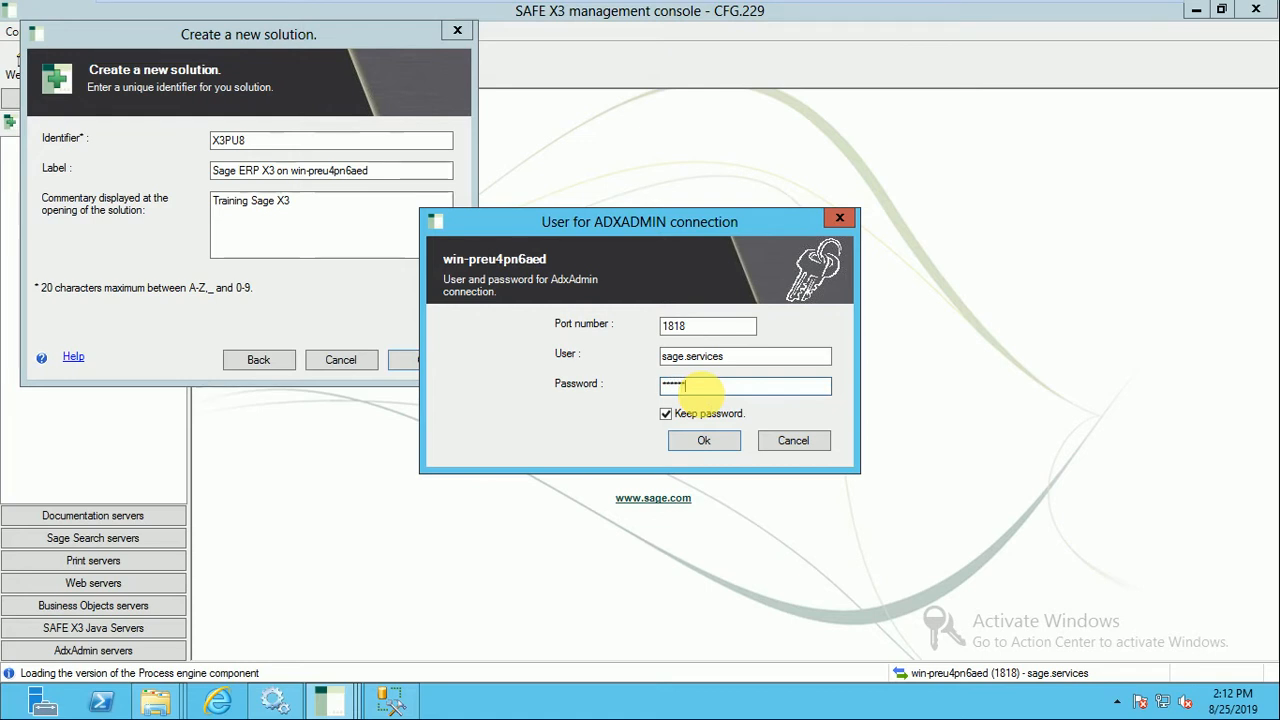
{"action": "type", "text": "**"}
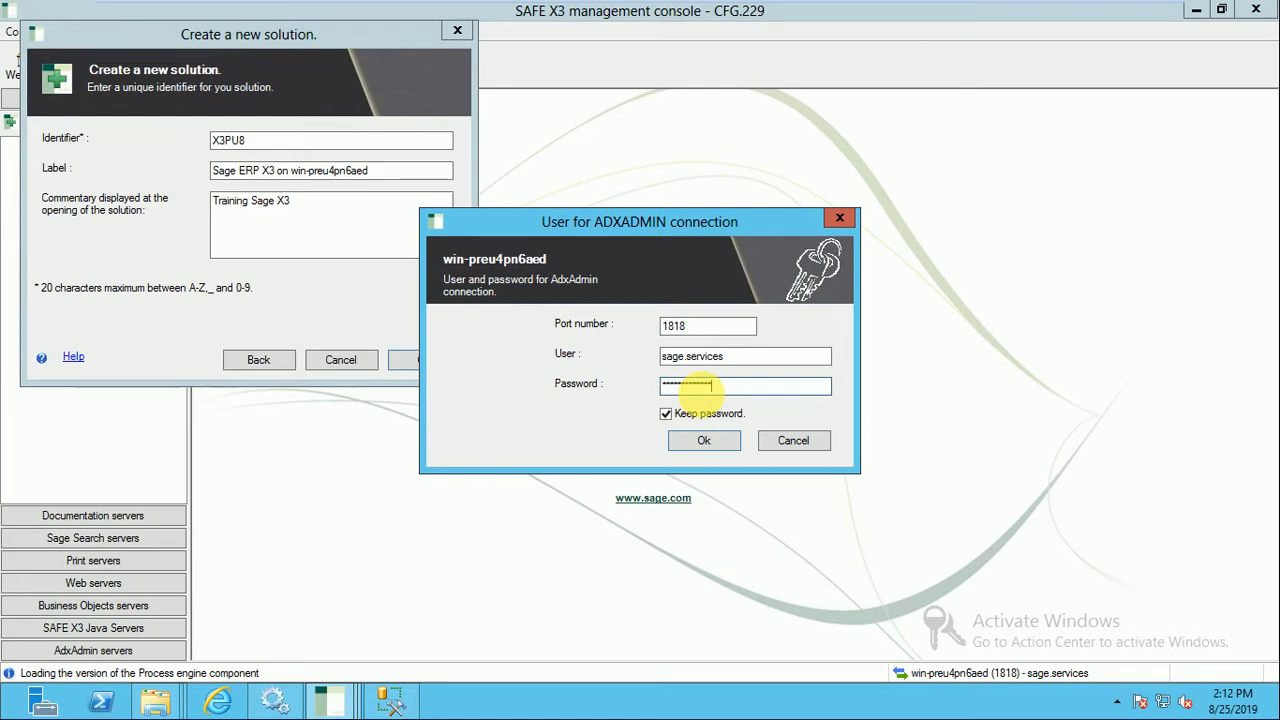
{"action": "left_click", "coordinate": [731, 447]}
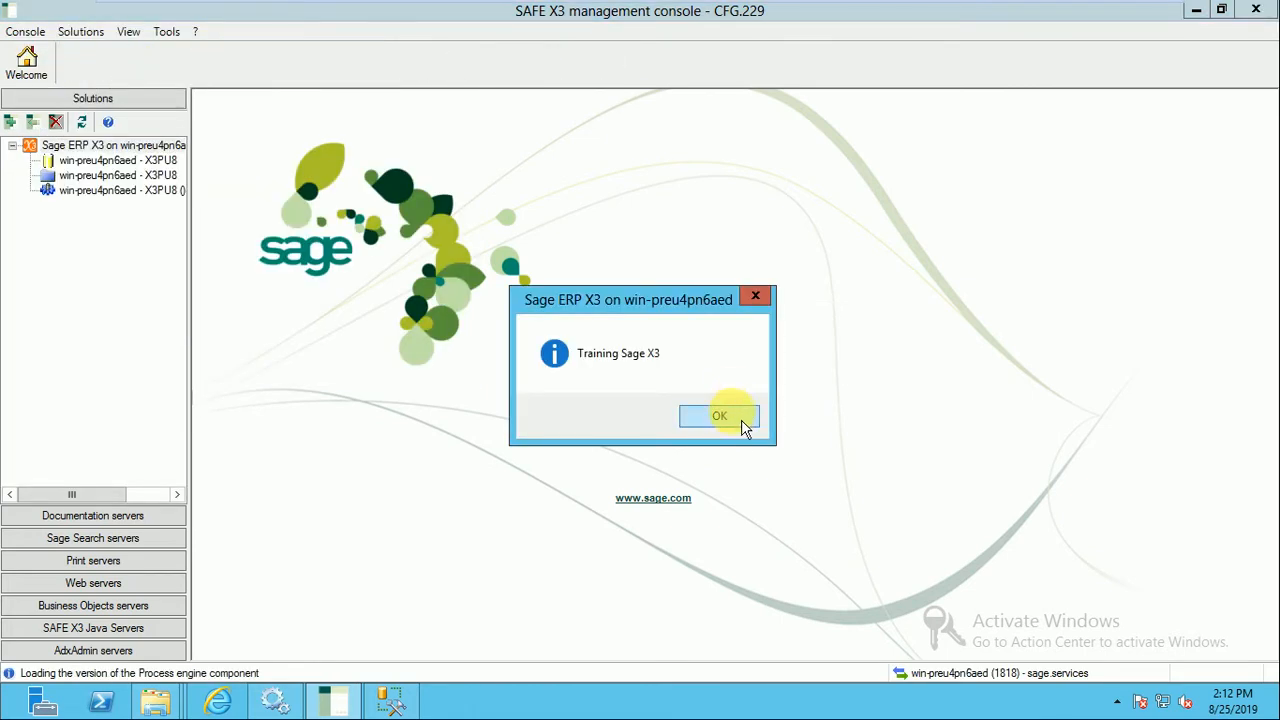
{"action": "left_click", "coordinate": [741, 427]}
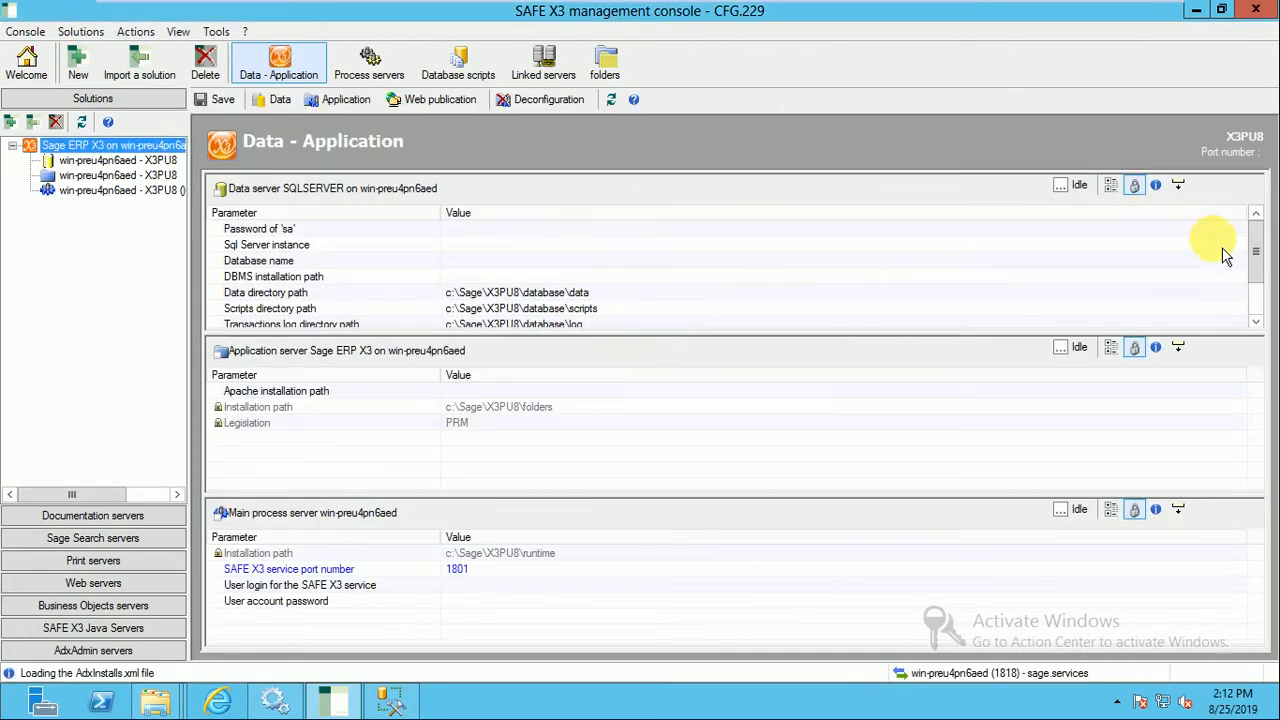
Enter the SQL Server super administrator password in the data server's Password of 'sa' parameter.
{"action": "double_click", "coordinate": [571, 237]}
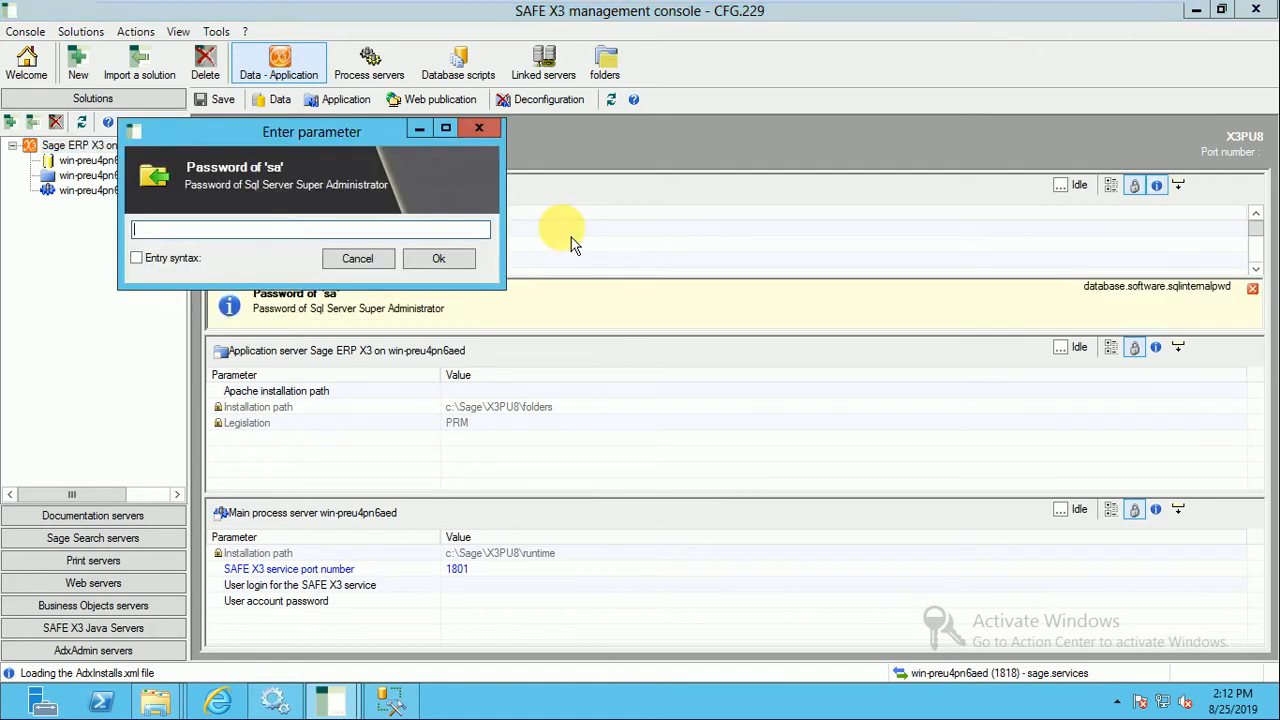
{"action": "type", "text": "*"}
{"action": "key", "text": "Return"}
{"action": "type", "text": "*********"}
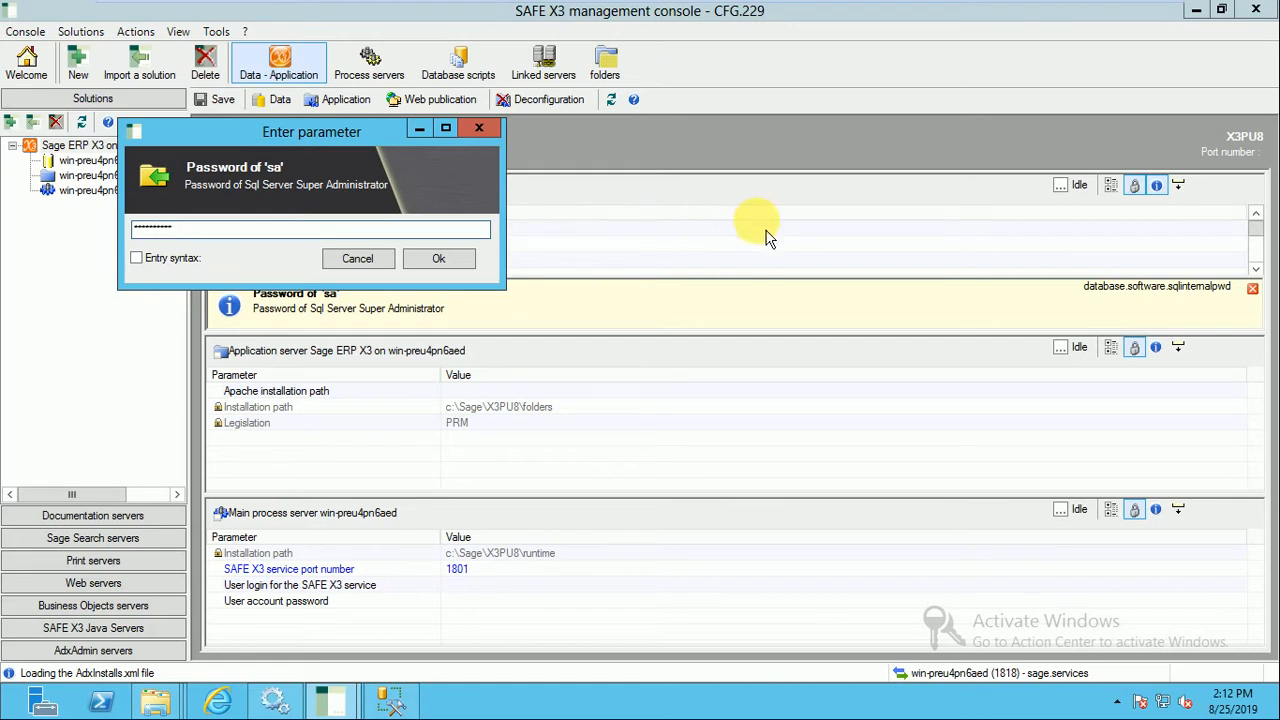
{"action": "left_click", "coordinate": [460, 265]}
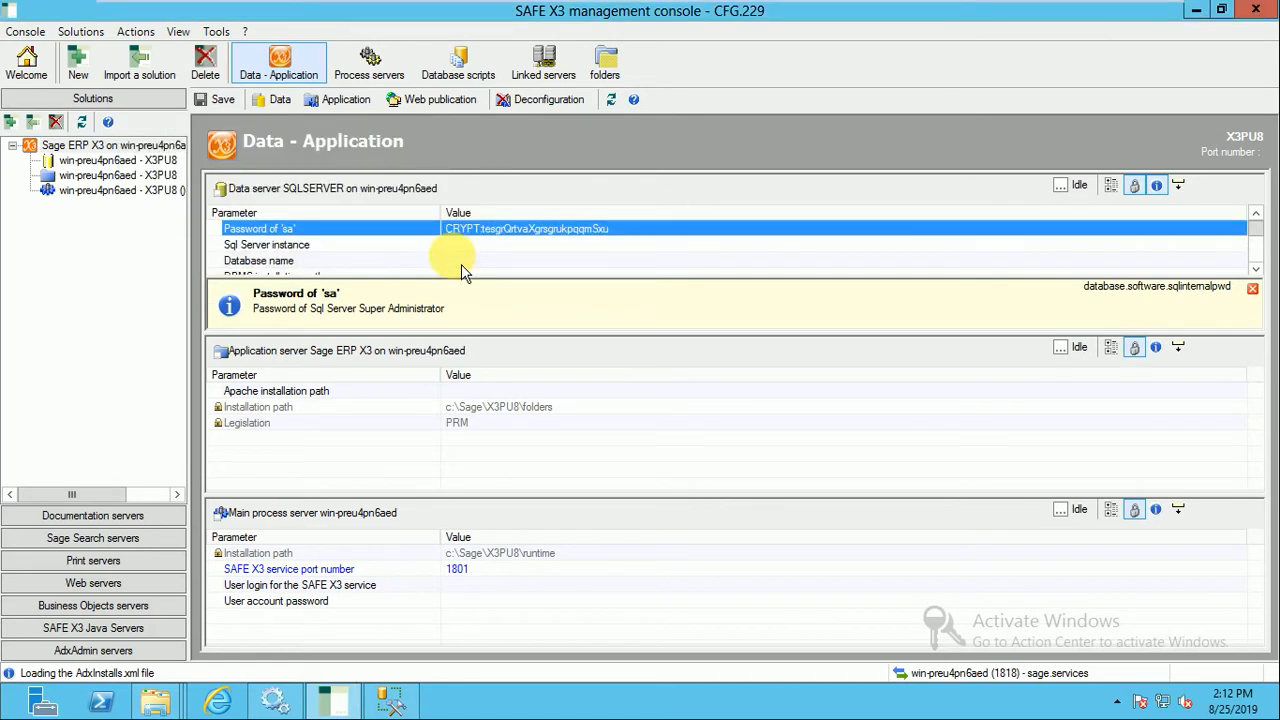
Set the data server's Sql Server instance to SAGEX3 and its database name to trainingx3data.
{"action": "left_click", "coordinate": [510, 249]}
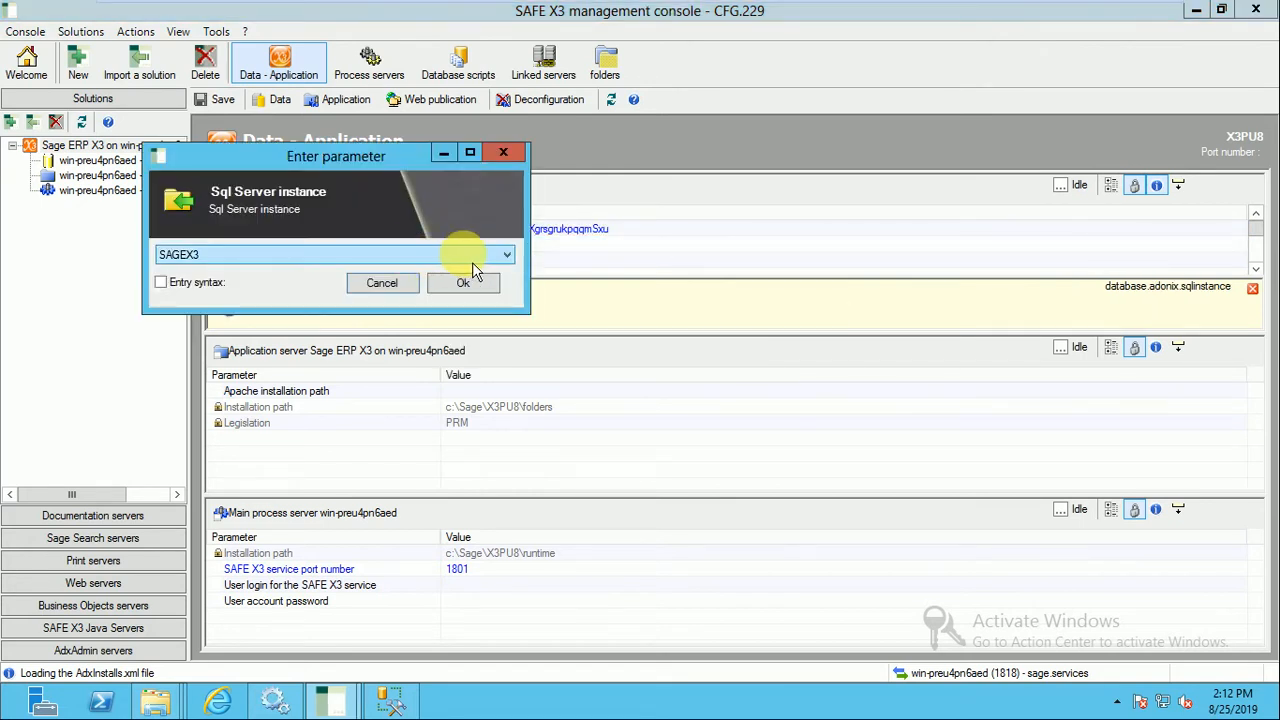
{"action": "left_click", "coordinate": [487, 297]}
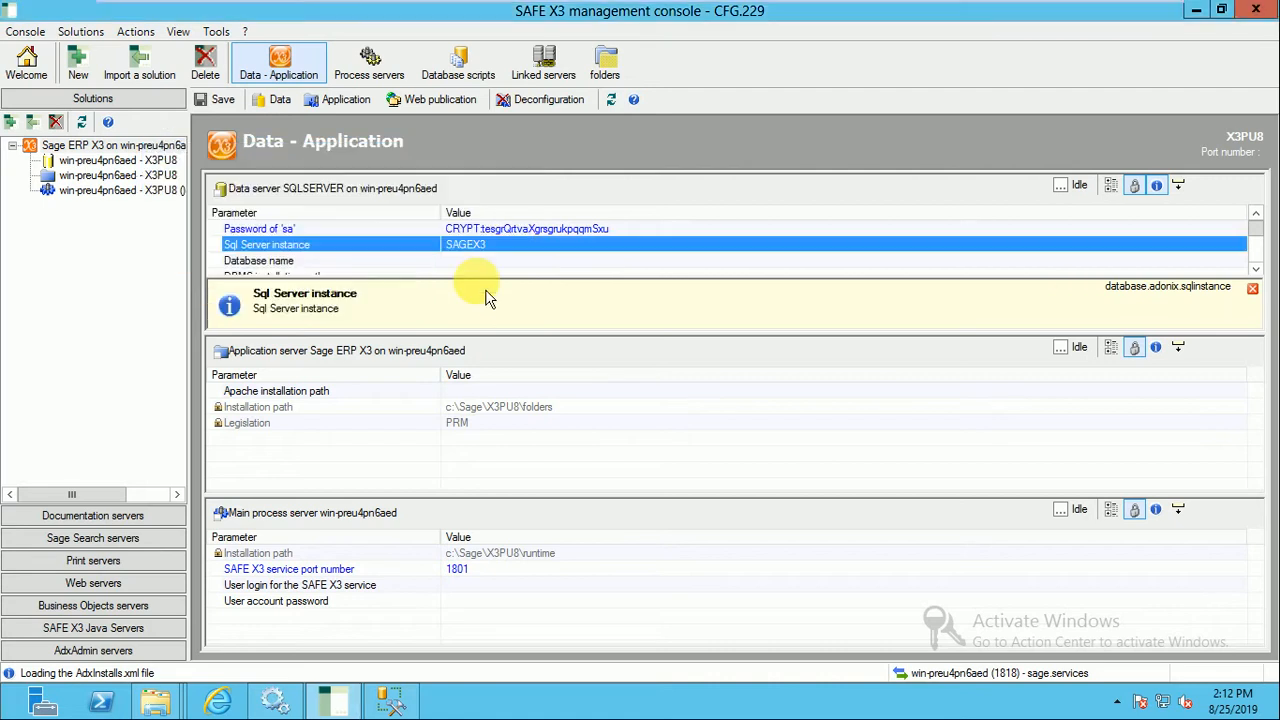
{"action": "double_click", "coordinate": [510, 264]}
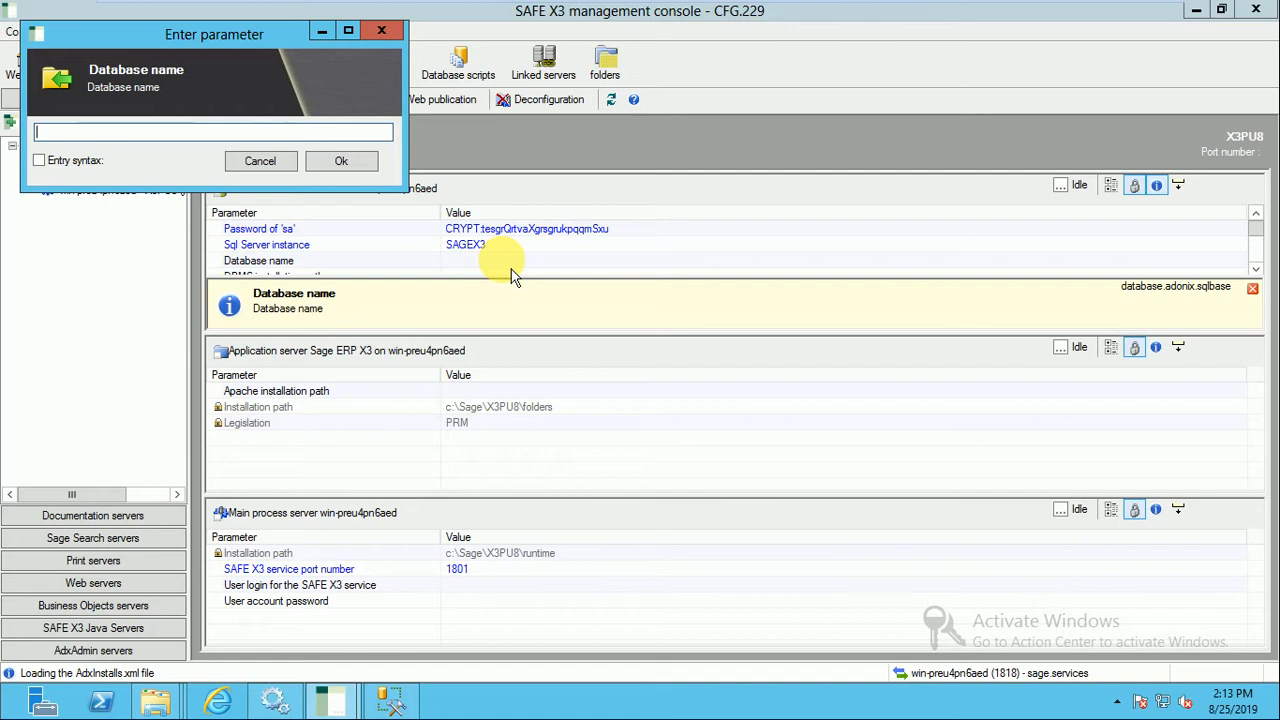
{"action": "type", "text": "trainingx3data"}
{"action": "left_click", "coordinate": [341, 161]}
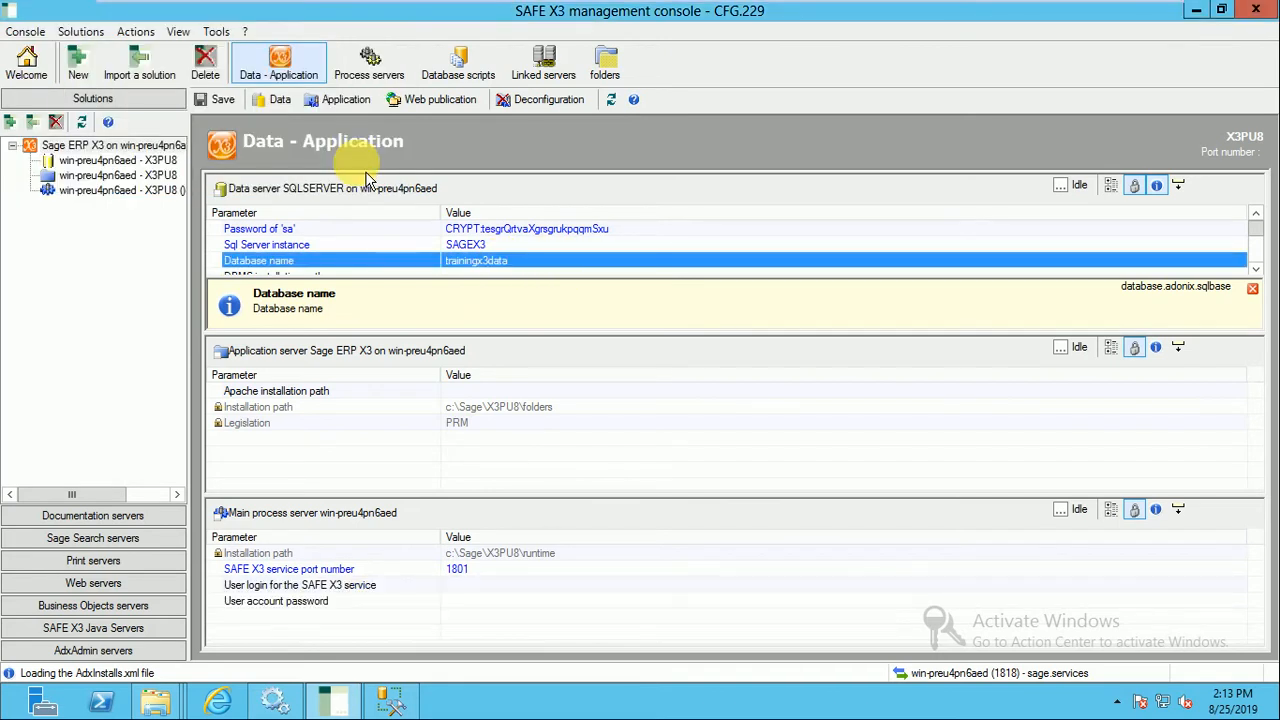
Open the data server's DBMS installation path parameter for editing.
{"action": "left_click", "coordinate": [1256, 268]}
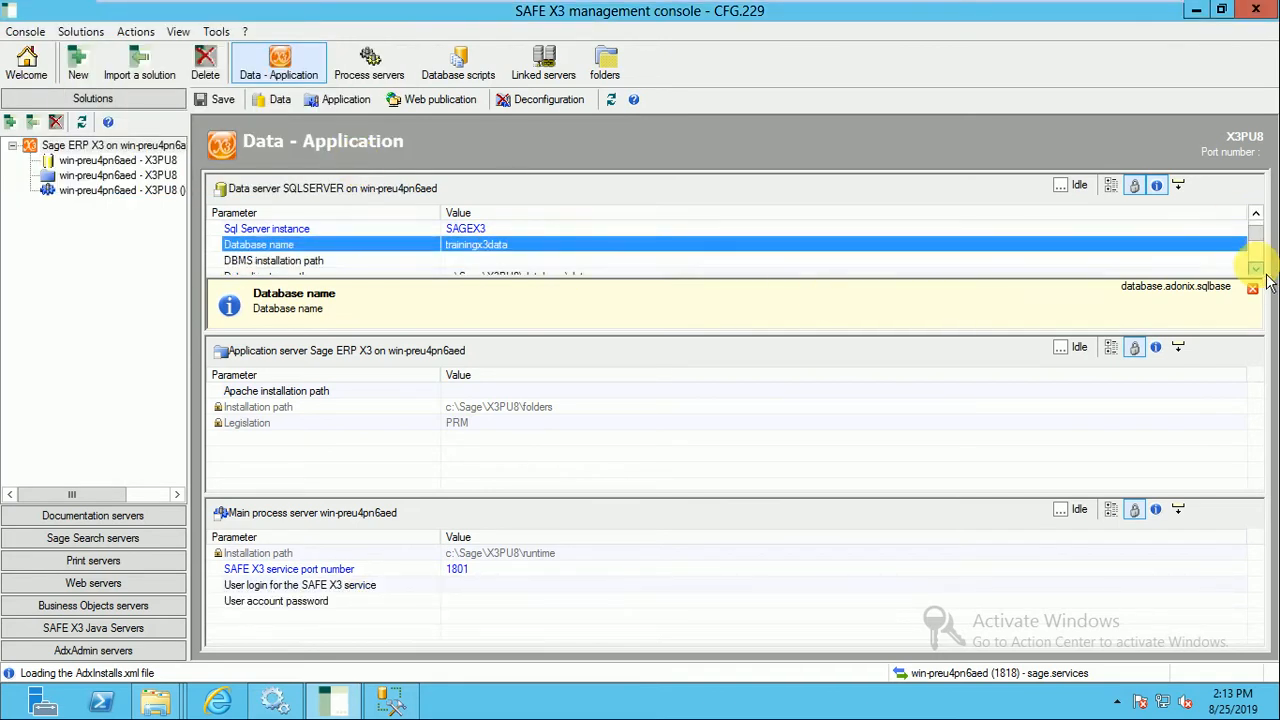
{"action": "left_click", "coordinate": [1256, 268]}
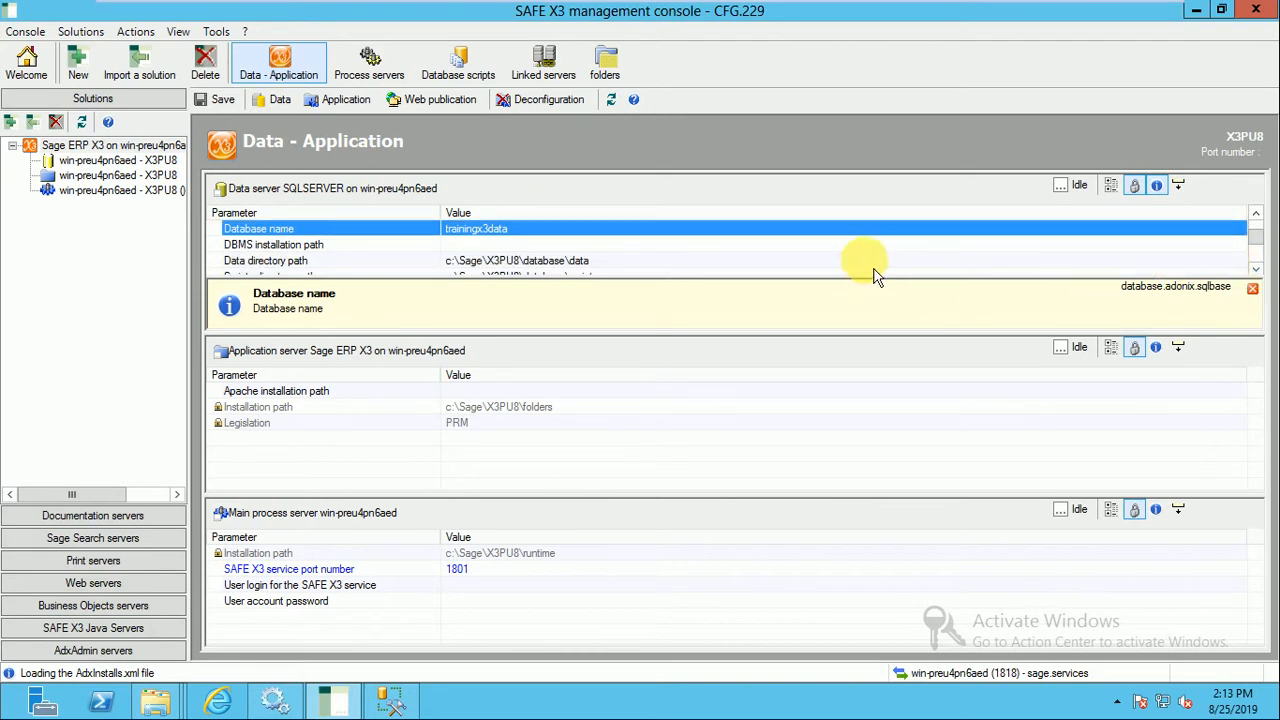
{"action": "left_click", "coordinate": [1256, 268]}
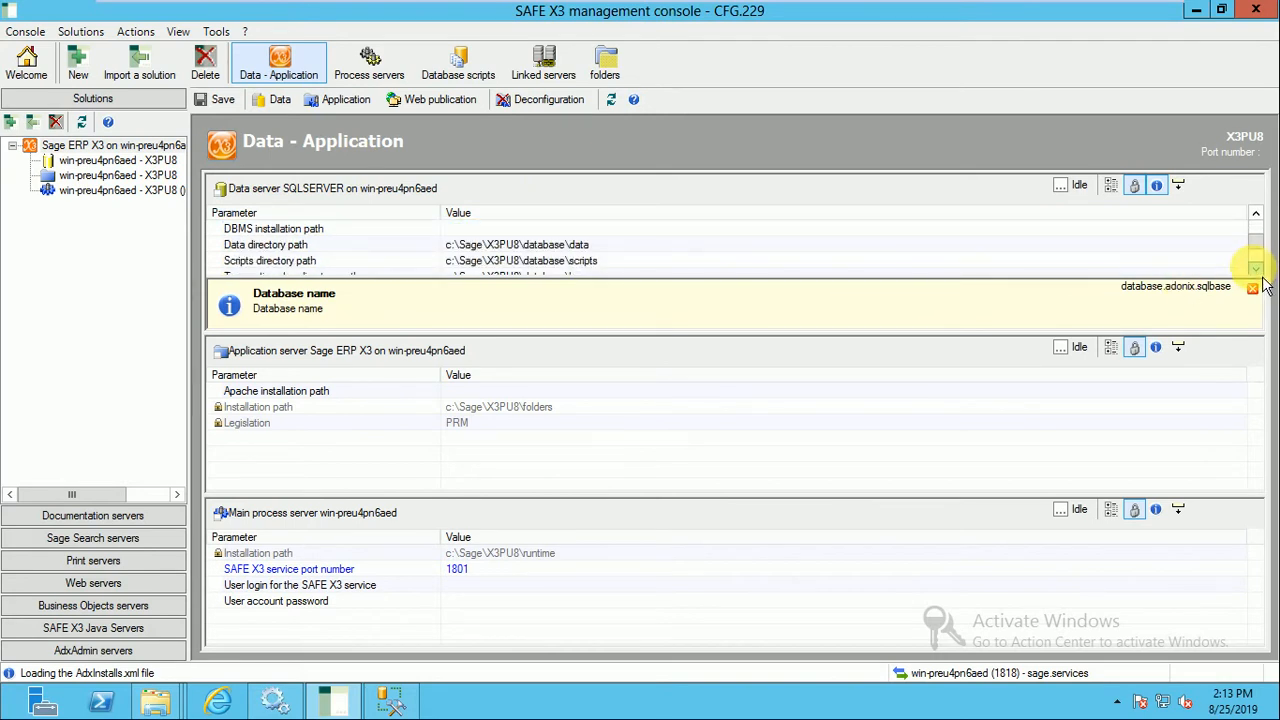
{"action": "left_click", "coordinate": [856, 234]}
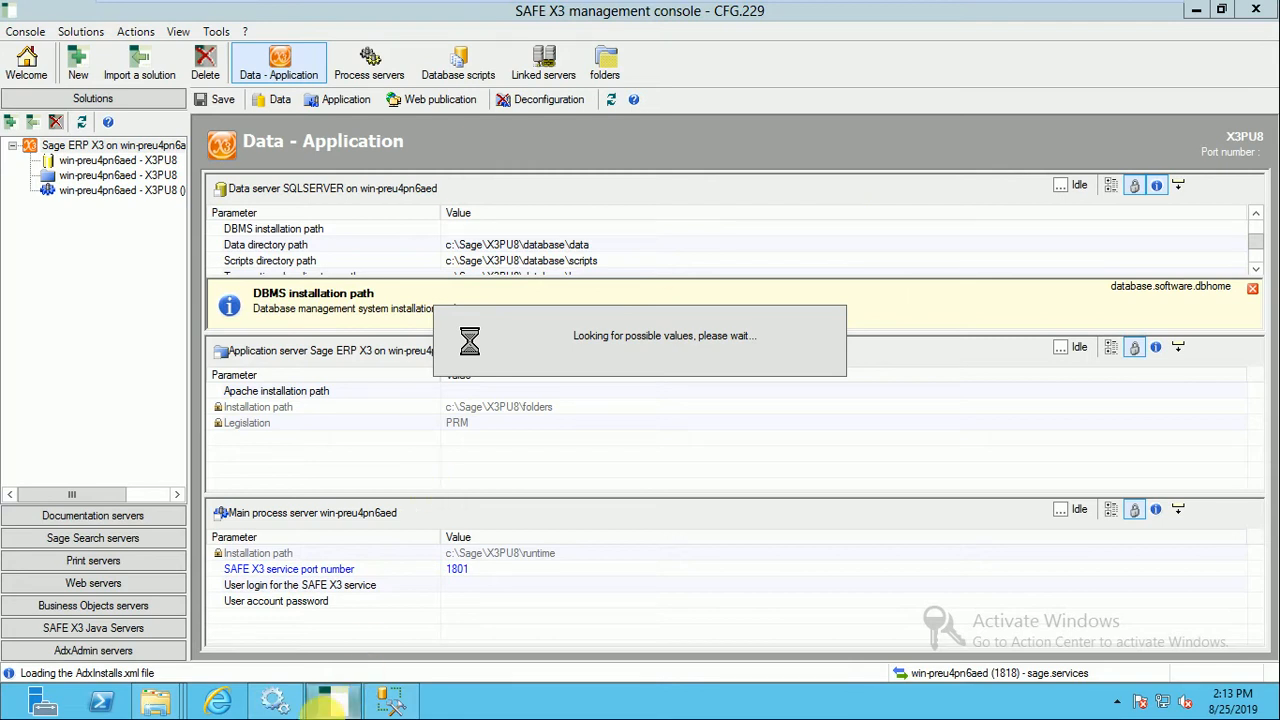
Switch to File Explorer and examine the Microsoft SQL Server folder under C:\Program Files (x86), then return to the console.
{"action": "mouse_move", "coordinate": [157, 715]}
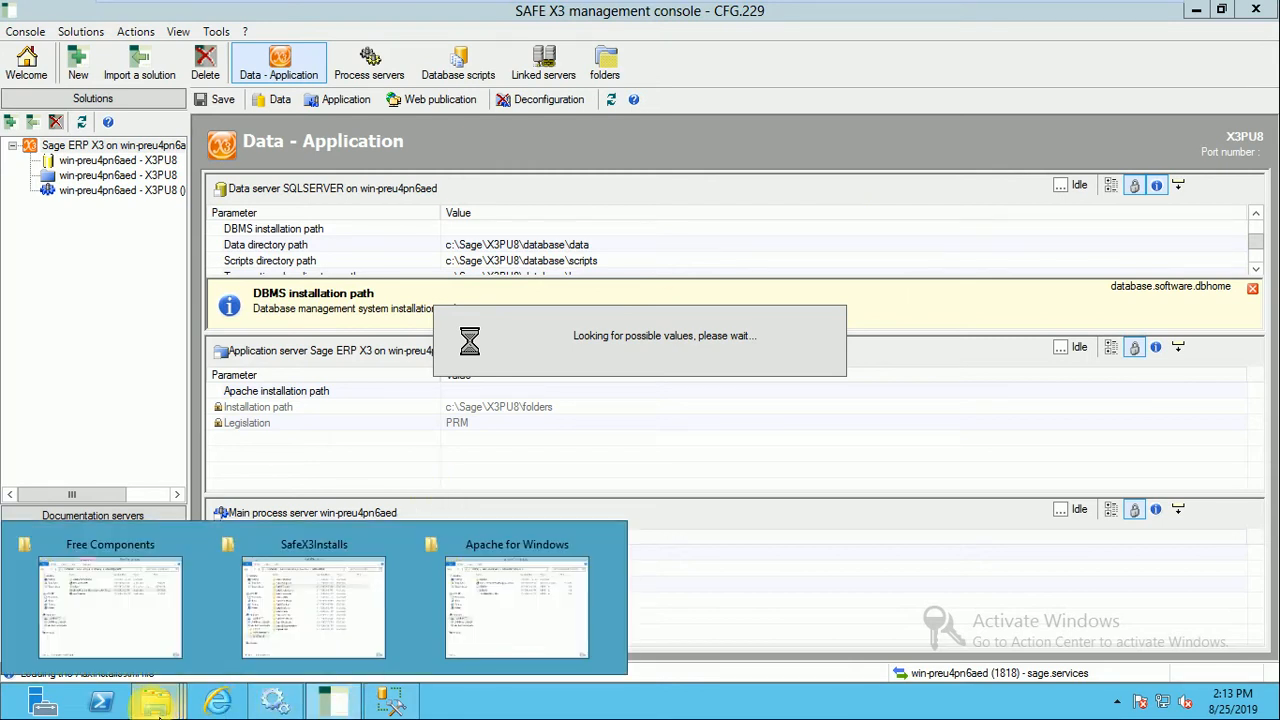
{"action": "left_click", "coordinate": [122, 622]}
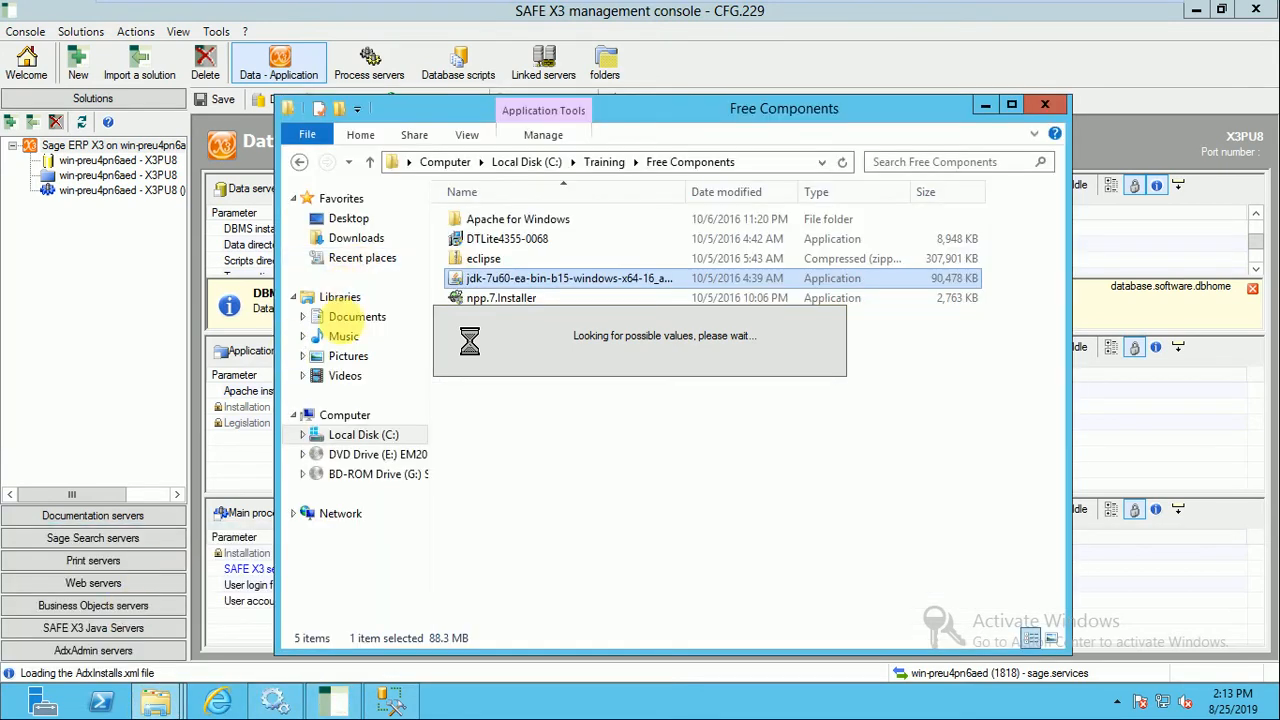
{"action": "left_click", "coordinate": [363, 434]}
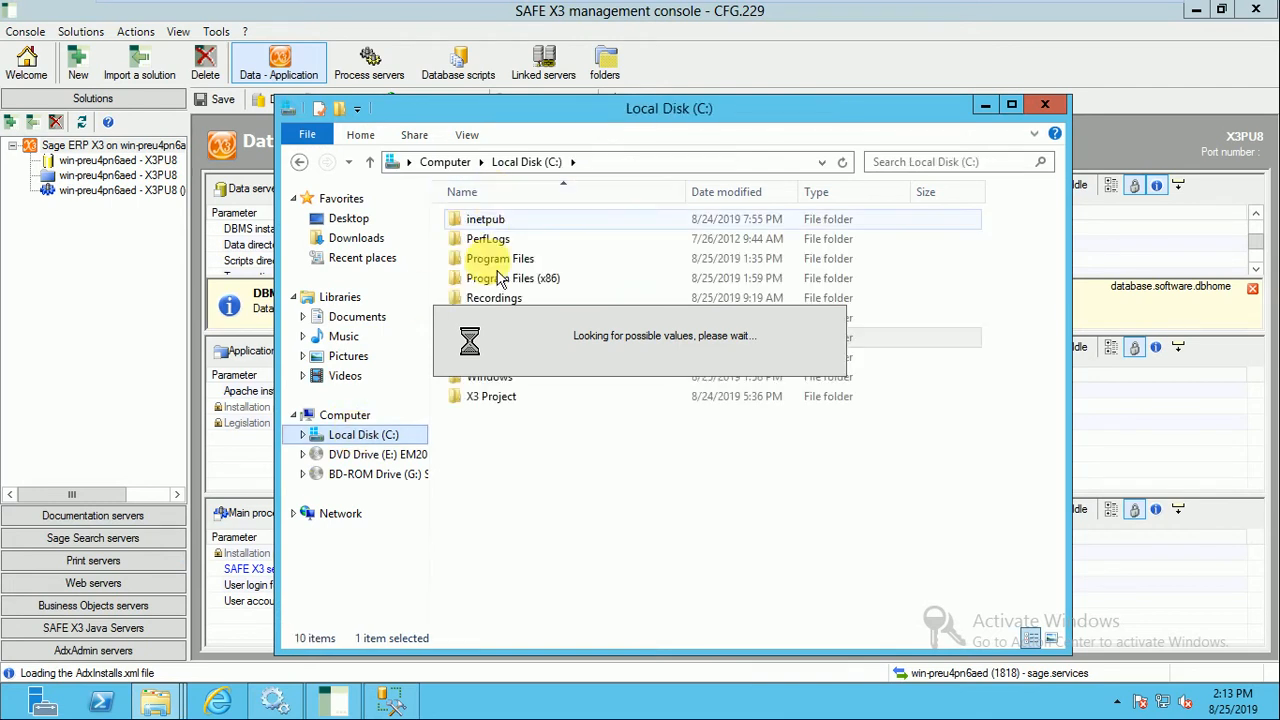
{"action": "double_click", "coordinate": [500, 278]}
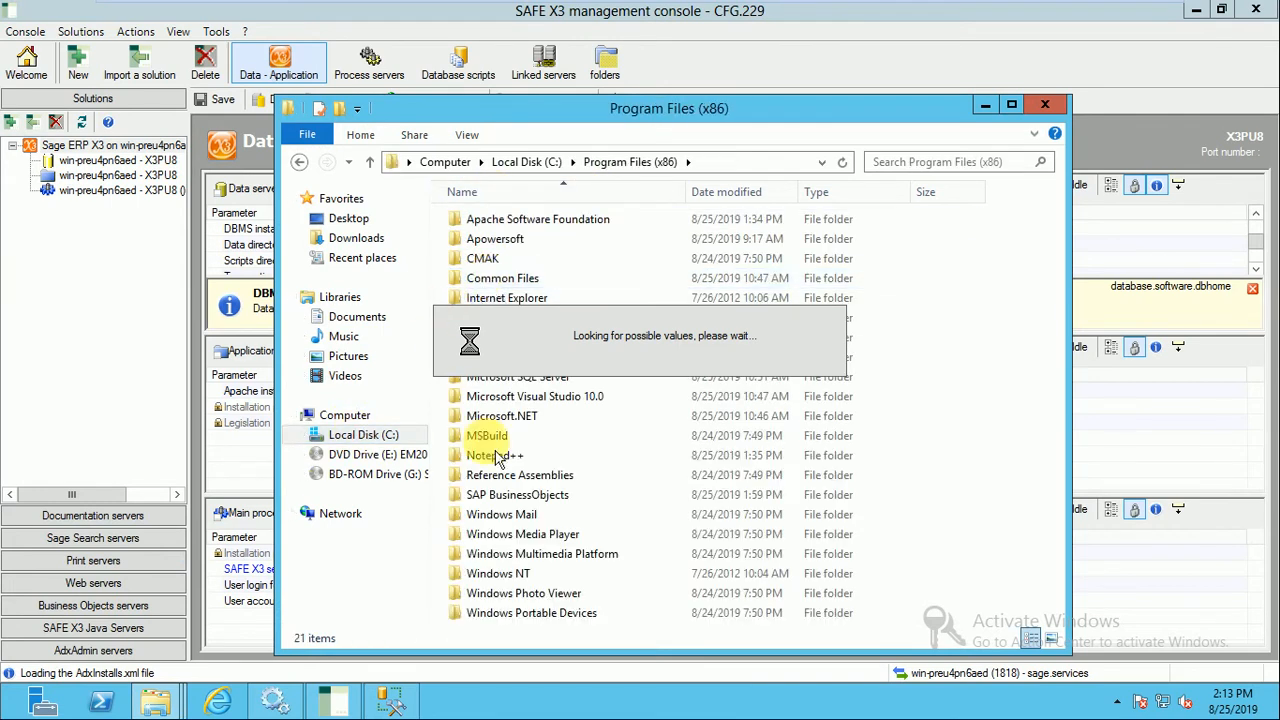
{"action": "double_click", "coordinate": [515, 377]}
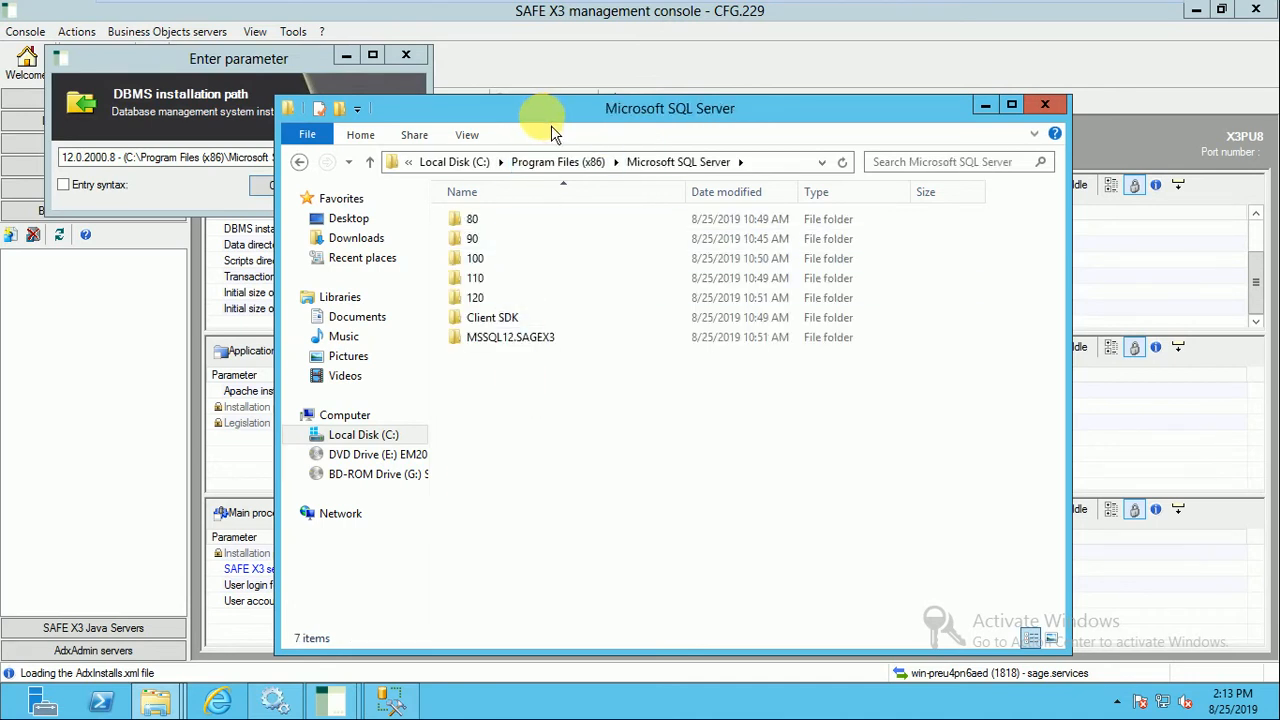
{"action": "left_click", "coordinate": [985, 104]}
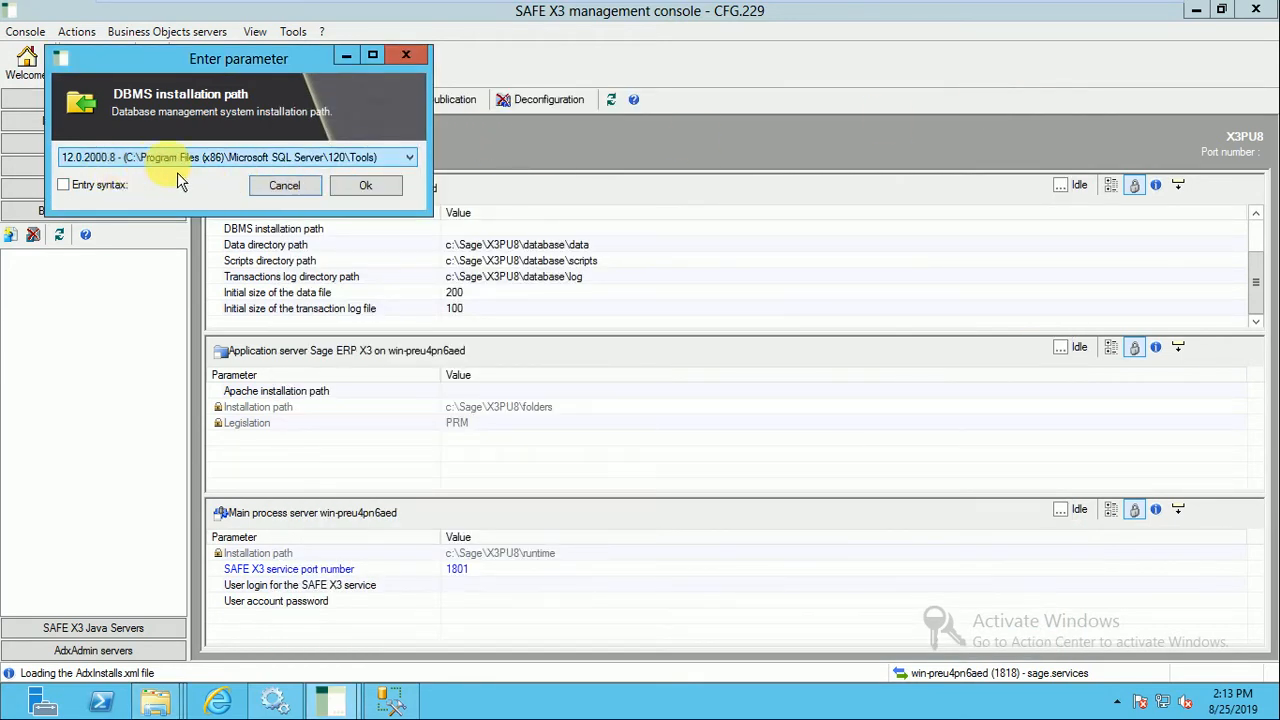
Set the DBMS installation path to the 12.0.2000.8 entry, C:\Program Files (x86)\Microsoft SQL Server\120\Tools.
{"action": "left_click", "coordinate": [410, 158]}
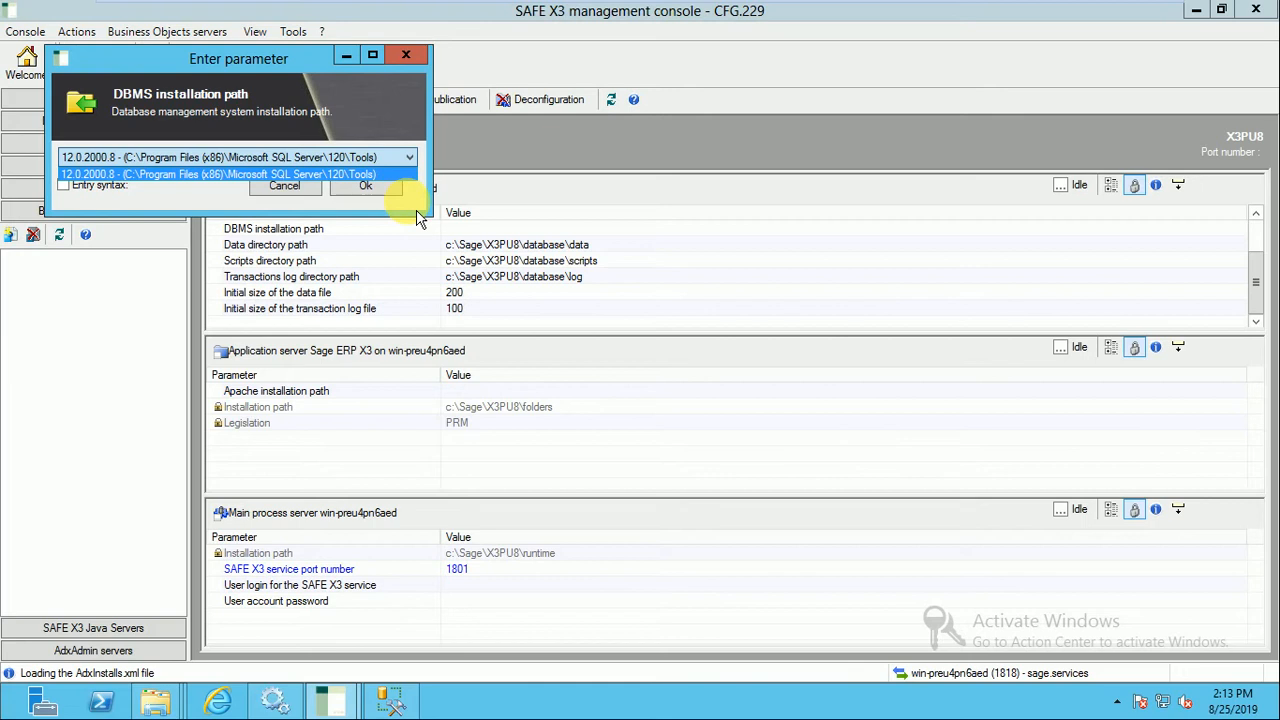
{"action": "left_click", "coordinate": [417, 211]}
{"action": "left_click", "coordinate": [366, 187]}
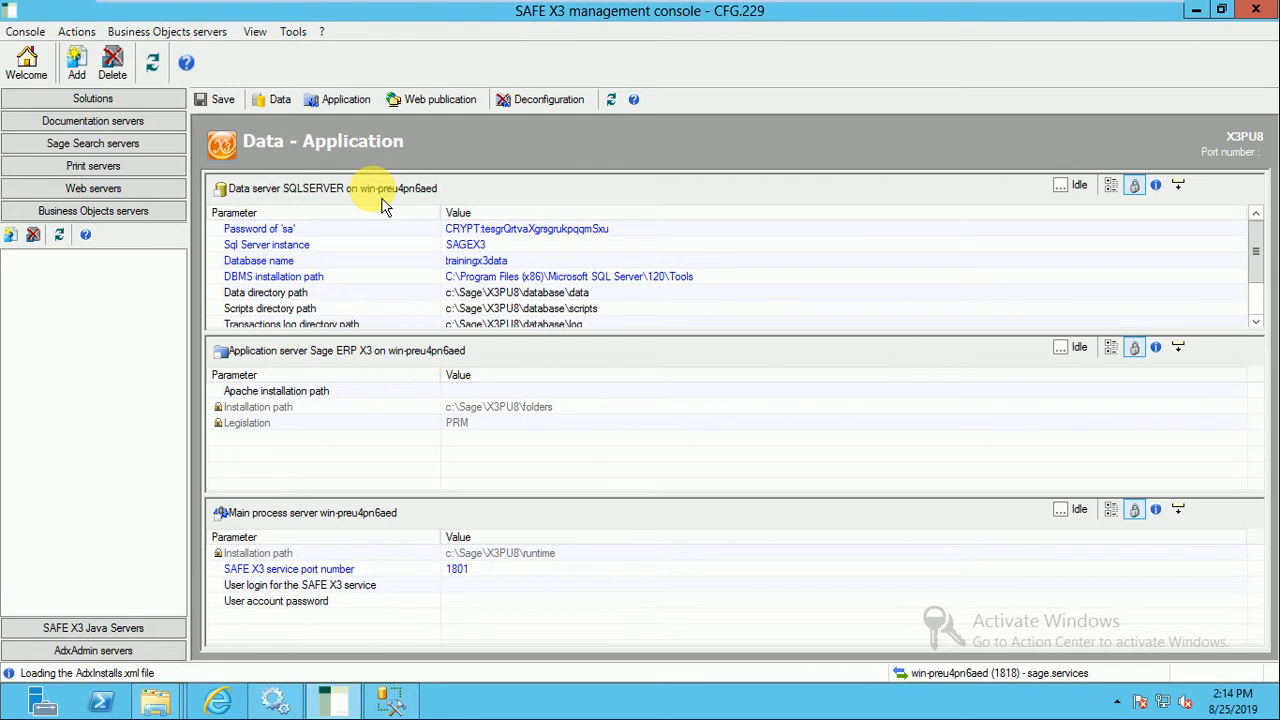
Set the data server's initial size of the data file to 2048 MB.
{"action": "left_click", "coordinate": [1255, 321]}
{"action": "left_click", "coordinate": [1255, 321]}
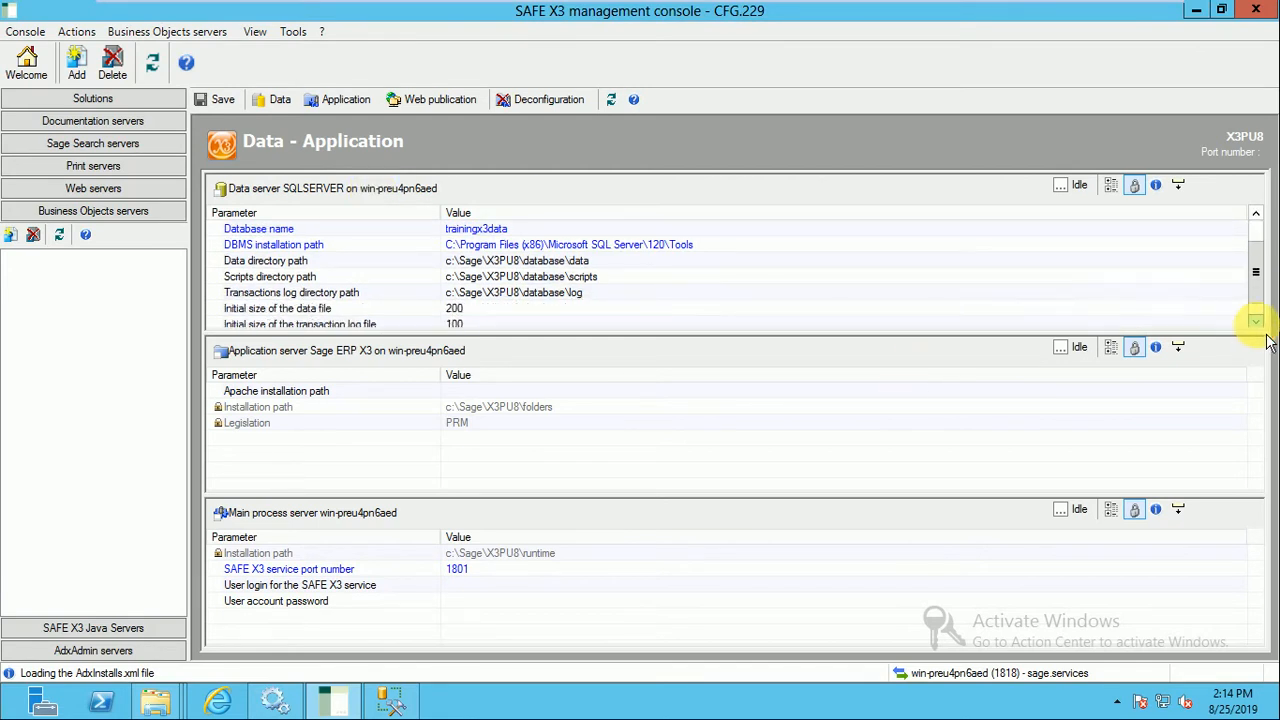
{"action": "left_click", "coordinate": [1255, 321]}
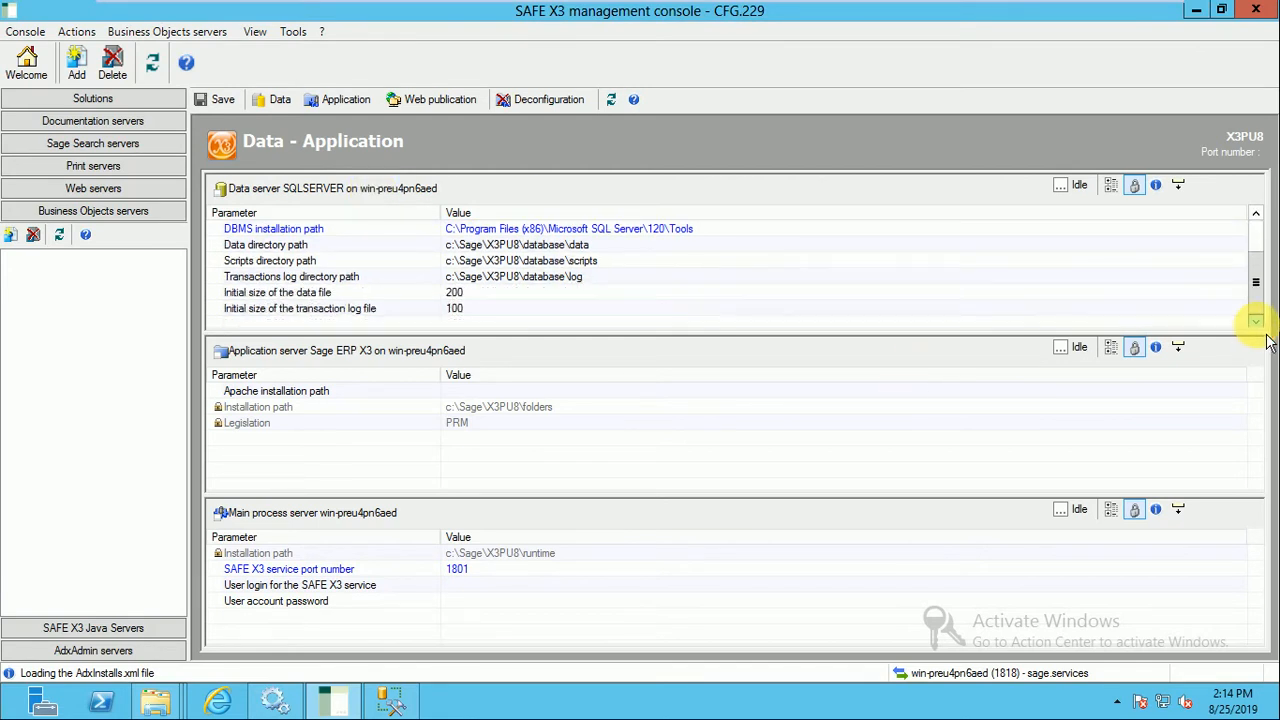
{"action": "left_click", "coordinate": [555, 293]}
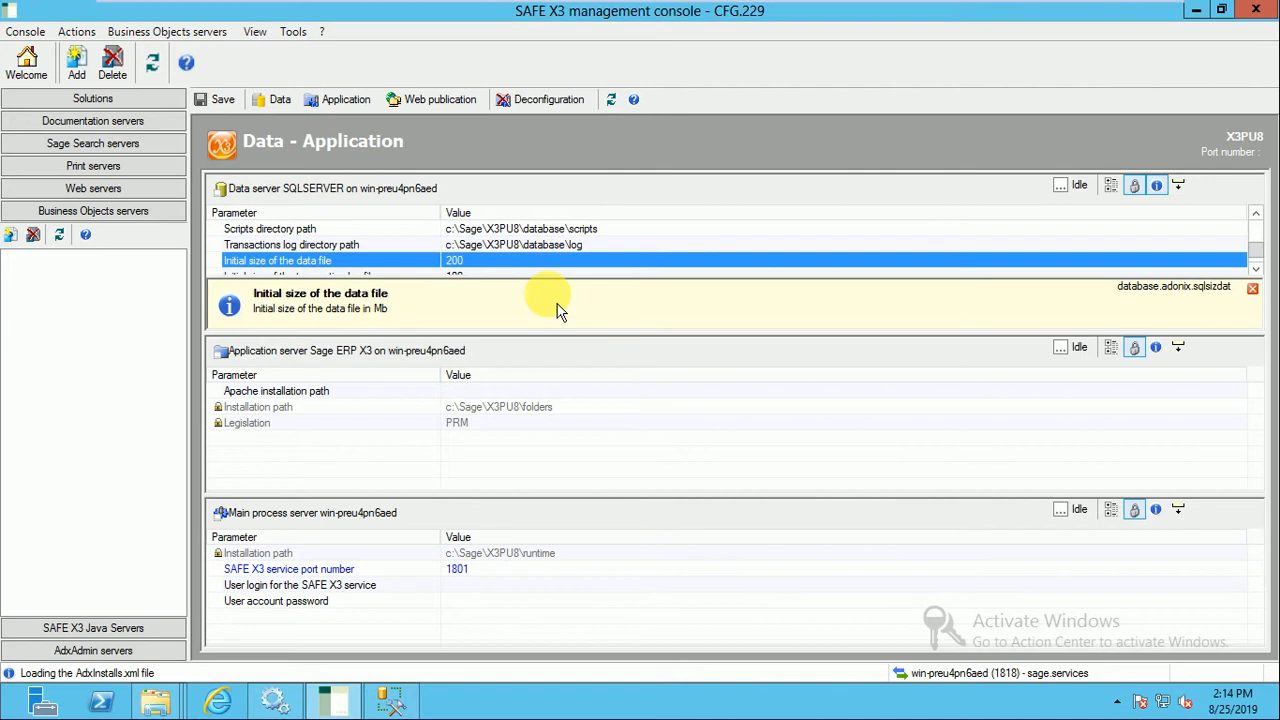
{"action": "double_click", "coordinate": [512, 262]}
{"action": "left_click", "coordinate": [195, 180]}
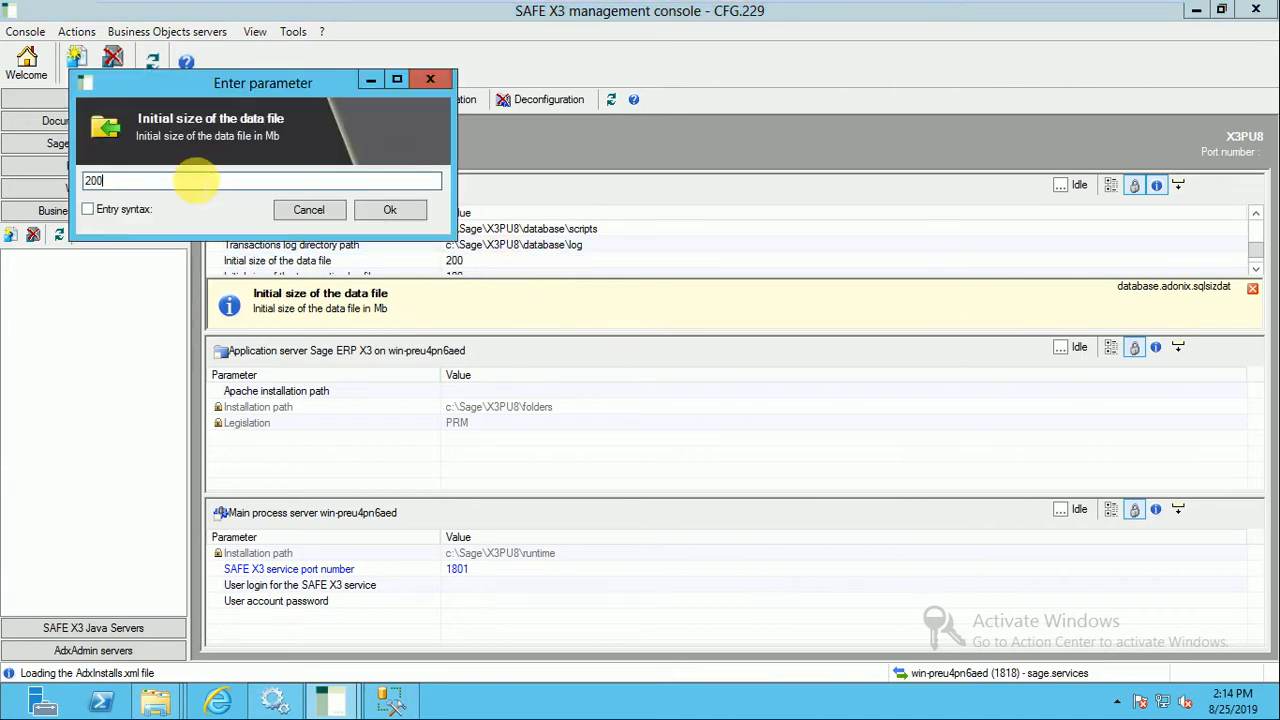
{"action": "key", "text": "BackSpace"}
{"action": "type", "text": "48"}
{"action": "left_click", "coordinate": [388, 210]}
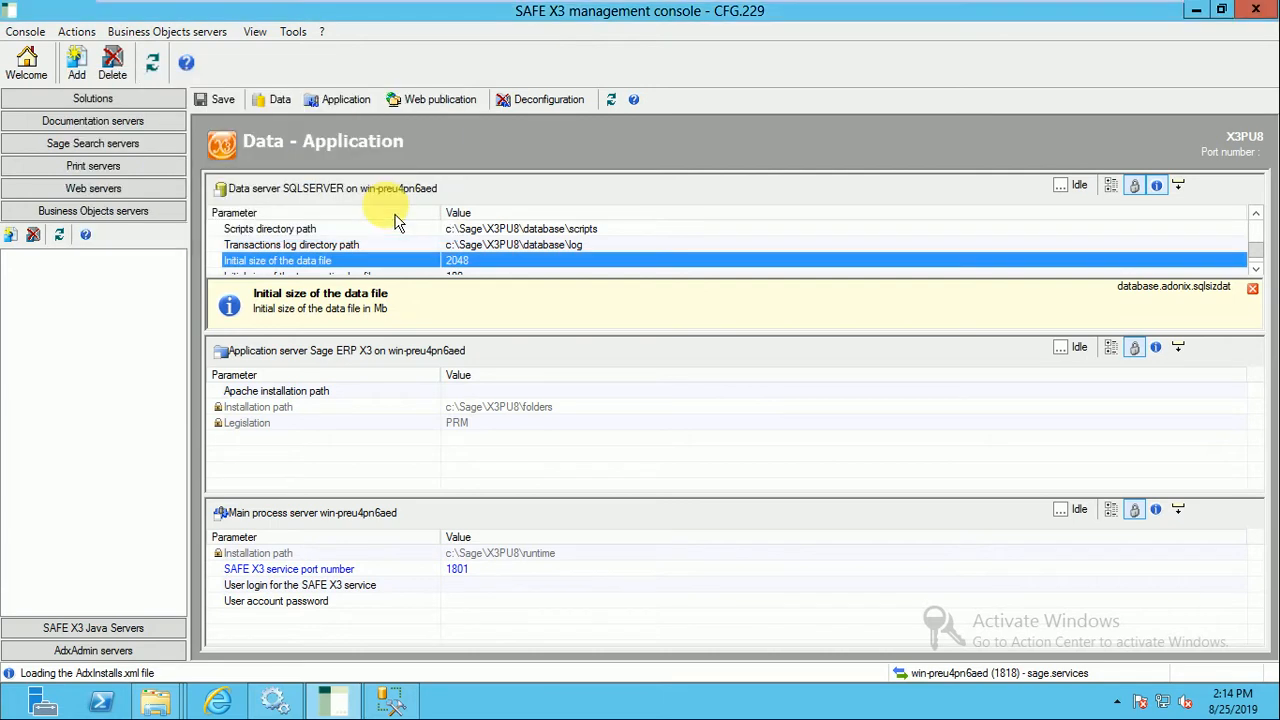
Set the data server's initial size of the transaction log file to 1024 MB.
{"action": "double_click", "coordinate": [490, 277]}
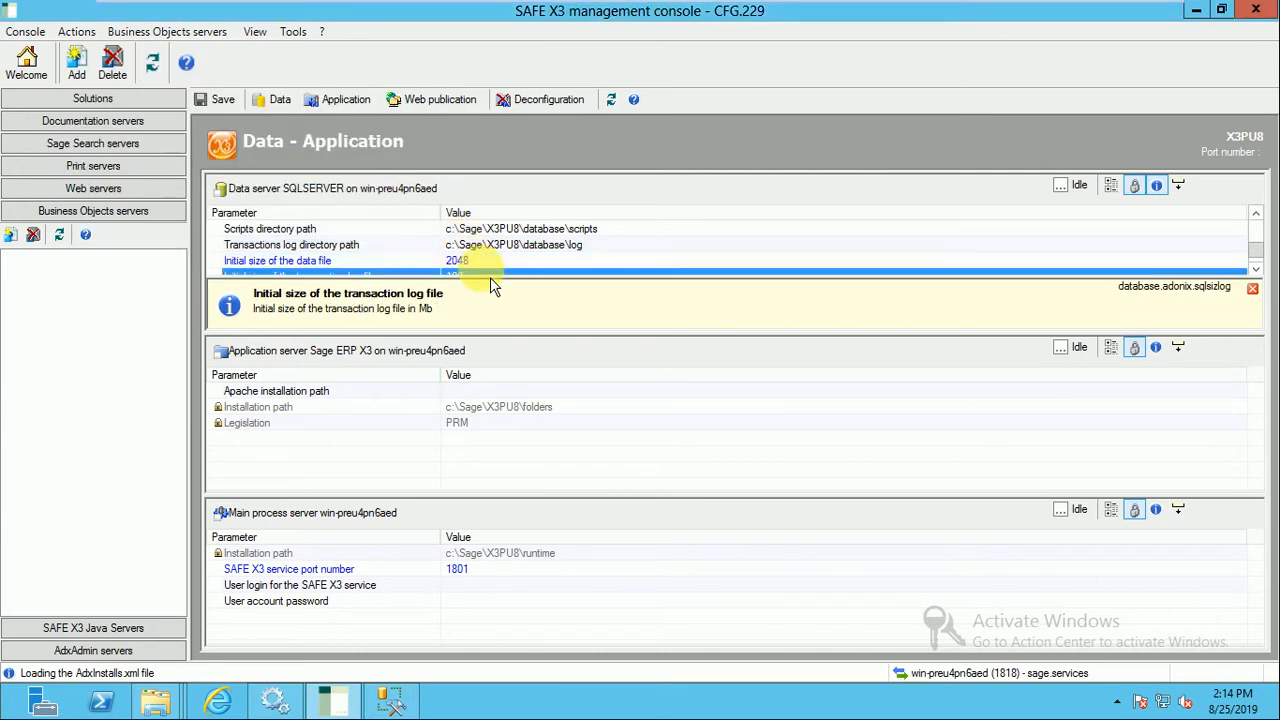
{"action": "left_click", "coordinate": [150, 204]}
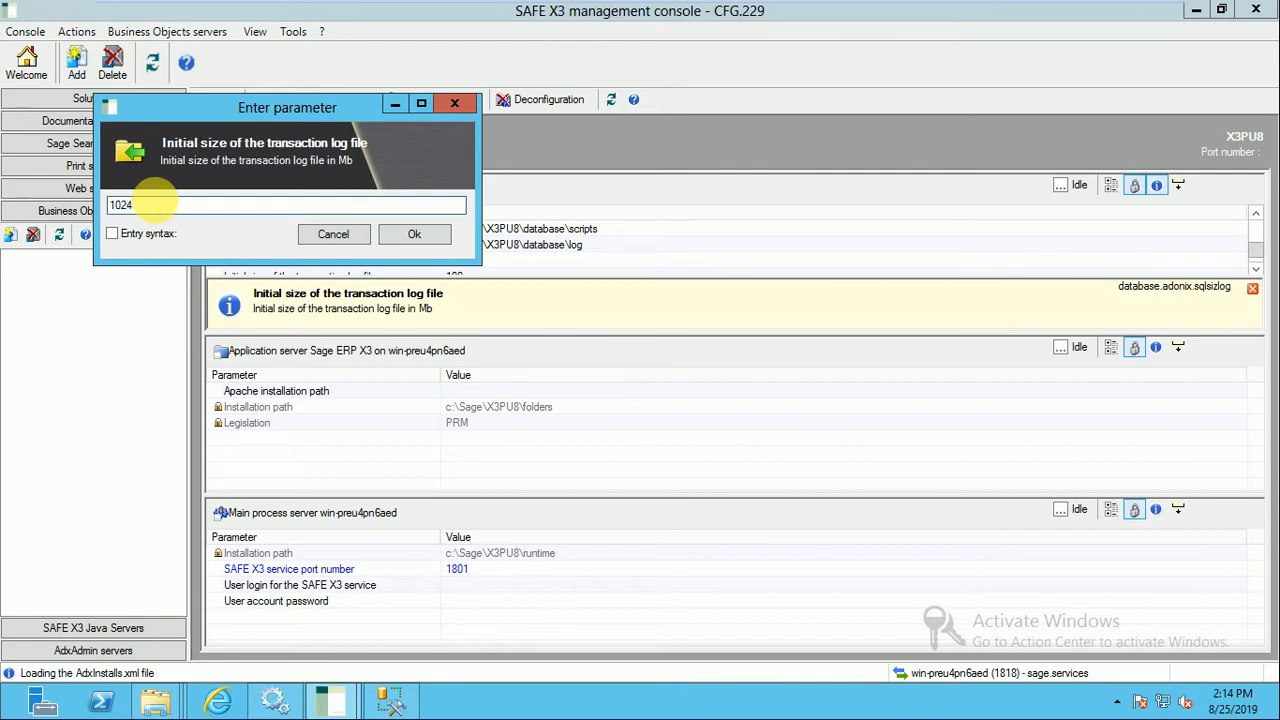
{"action": "left_click", "coordinate": [415, 235]}
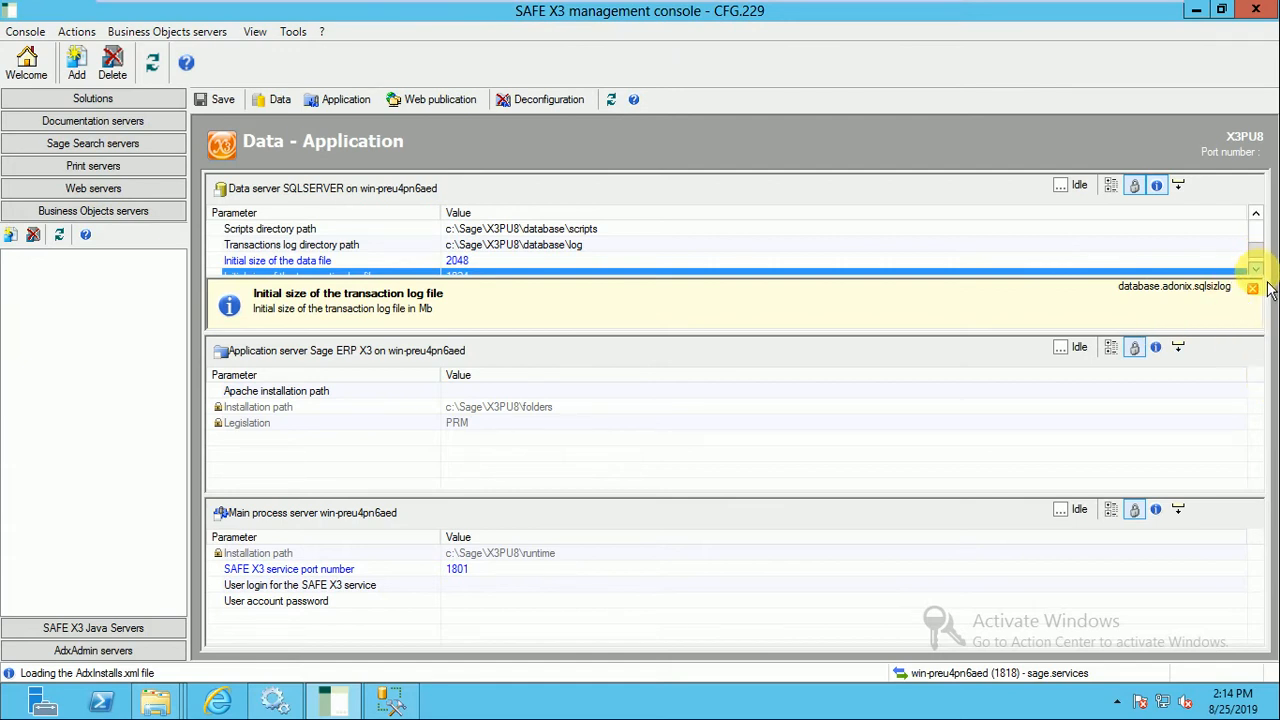
Review the SQLSERVER data server's parameters from the 'sa' password to the transaction log file size, and close the parameter help.
{"action": "left_click", "coordinate": [1257, 270]}
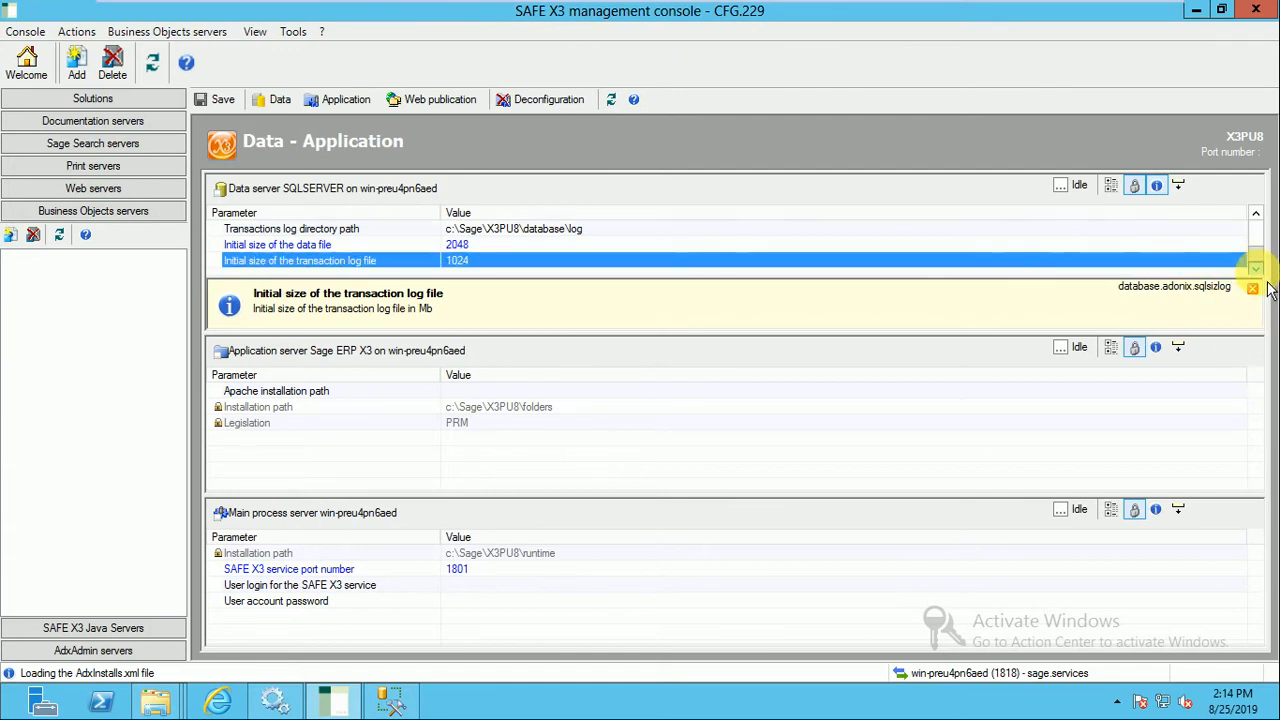
{"action": "left_click", "coordinate": [1260, 220]}
{"action": "left_click", "coordinate": [1260, 220]}
{"action": "left_click", "coordinate": [1261, 222]}
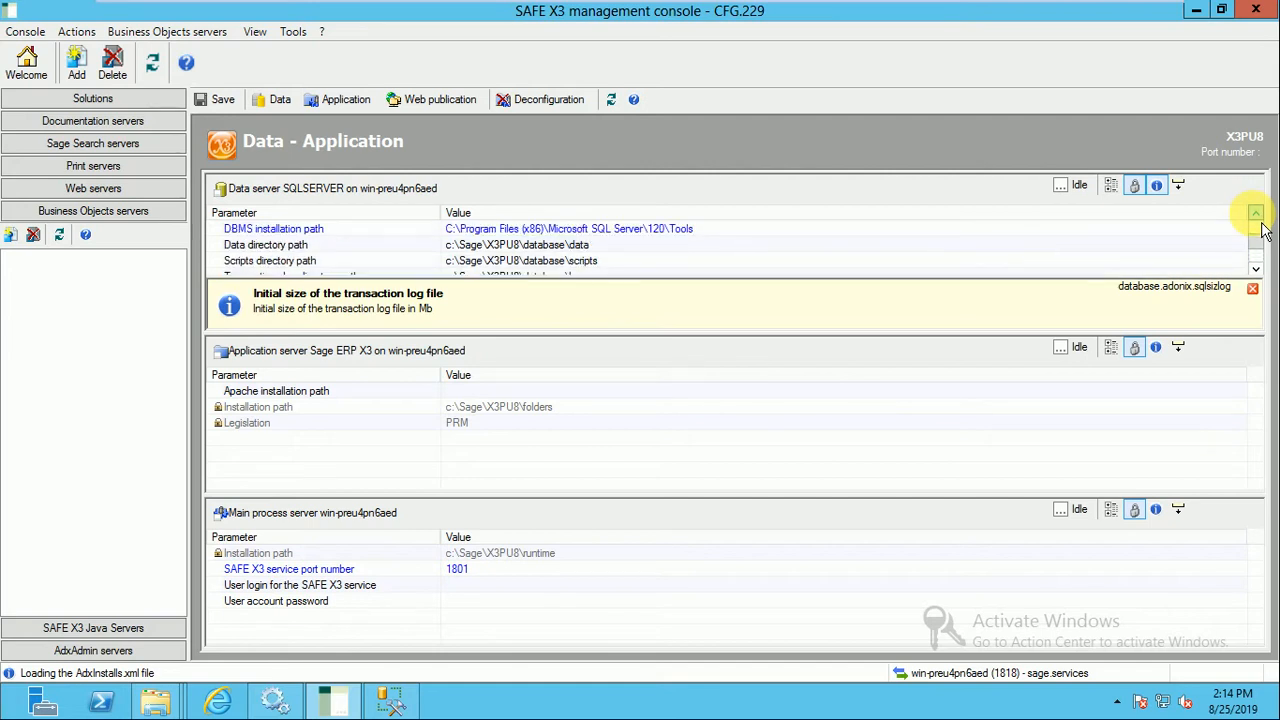
{"action": "left_click", "coordinate": [1257, 216]}
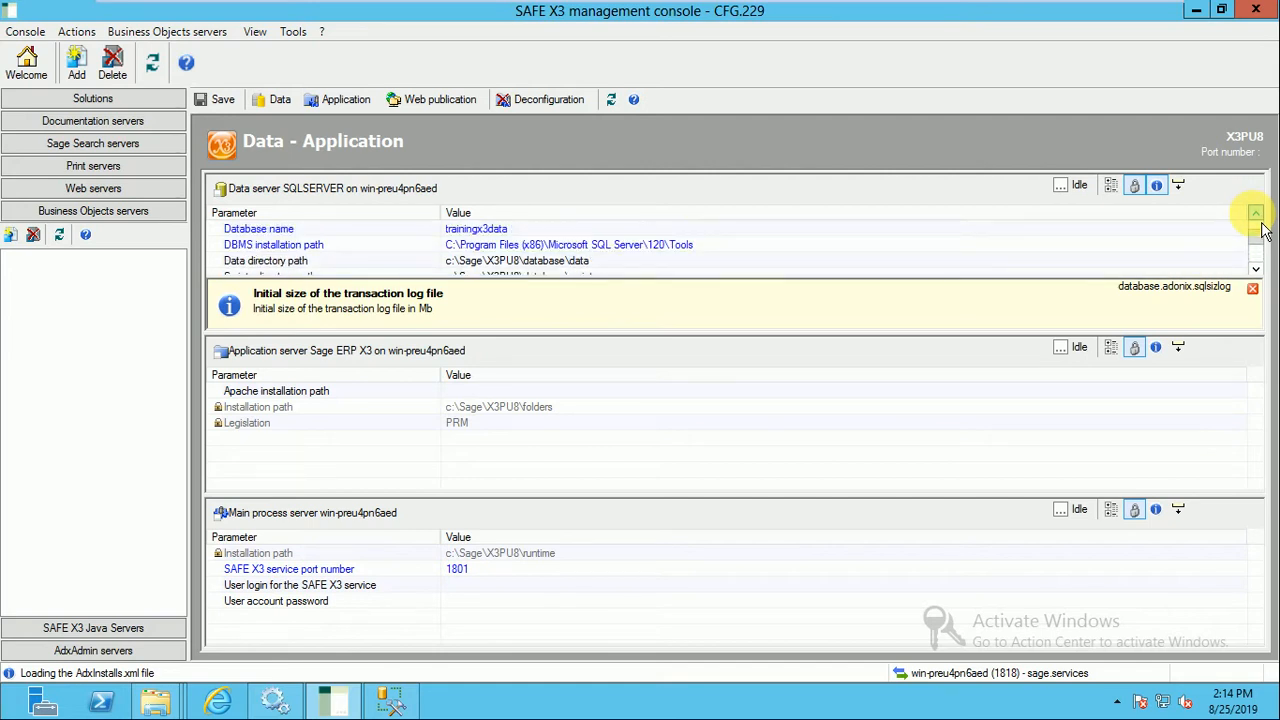
{"action": "left_click", "coordinate": [1258, 218]}
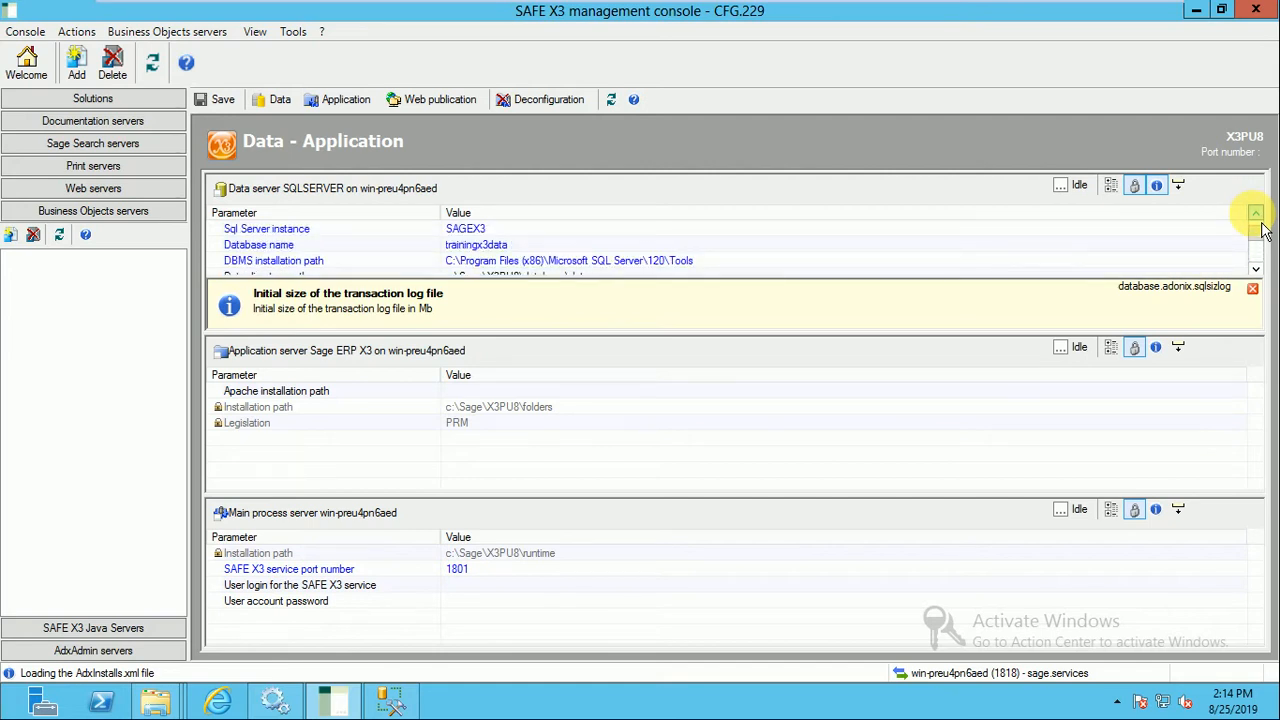
{"action": "left_click", "coordinate": [1252, 289]}
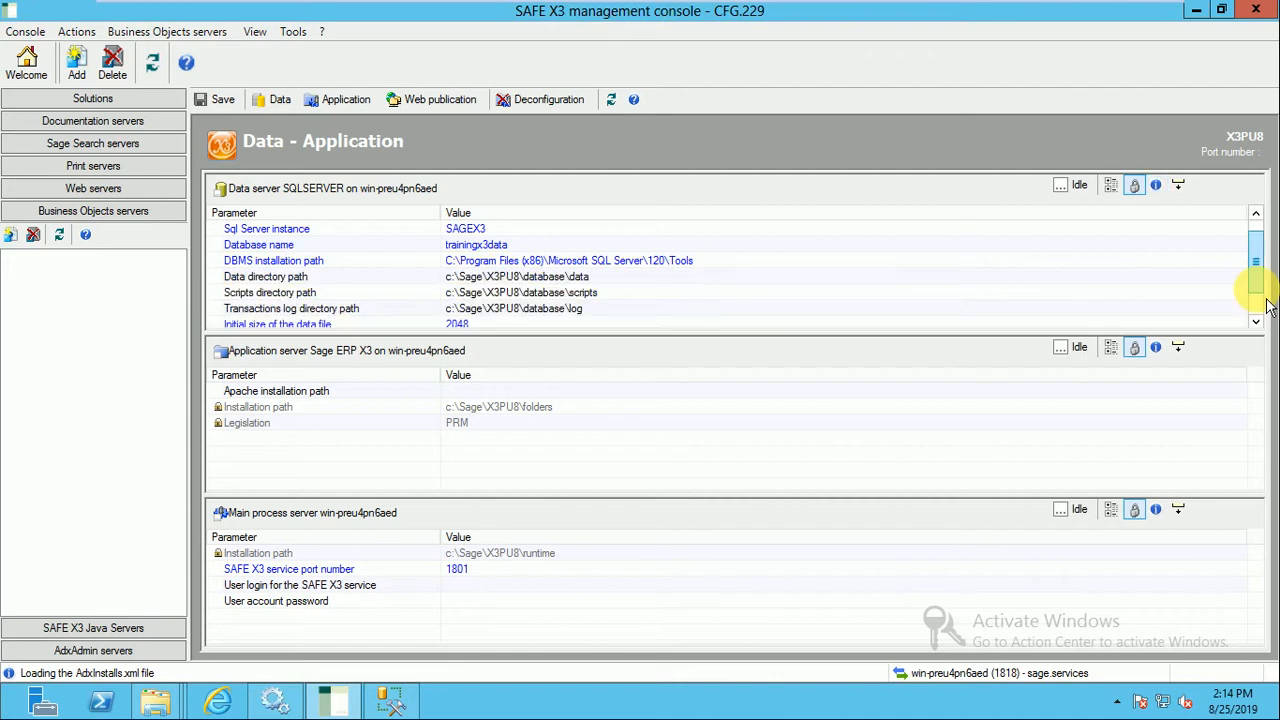
{"action": "left_click", "coordinate": [1257, 215]}
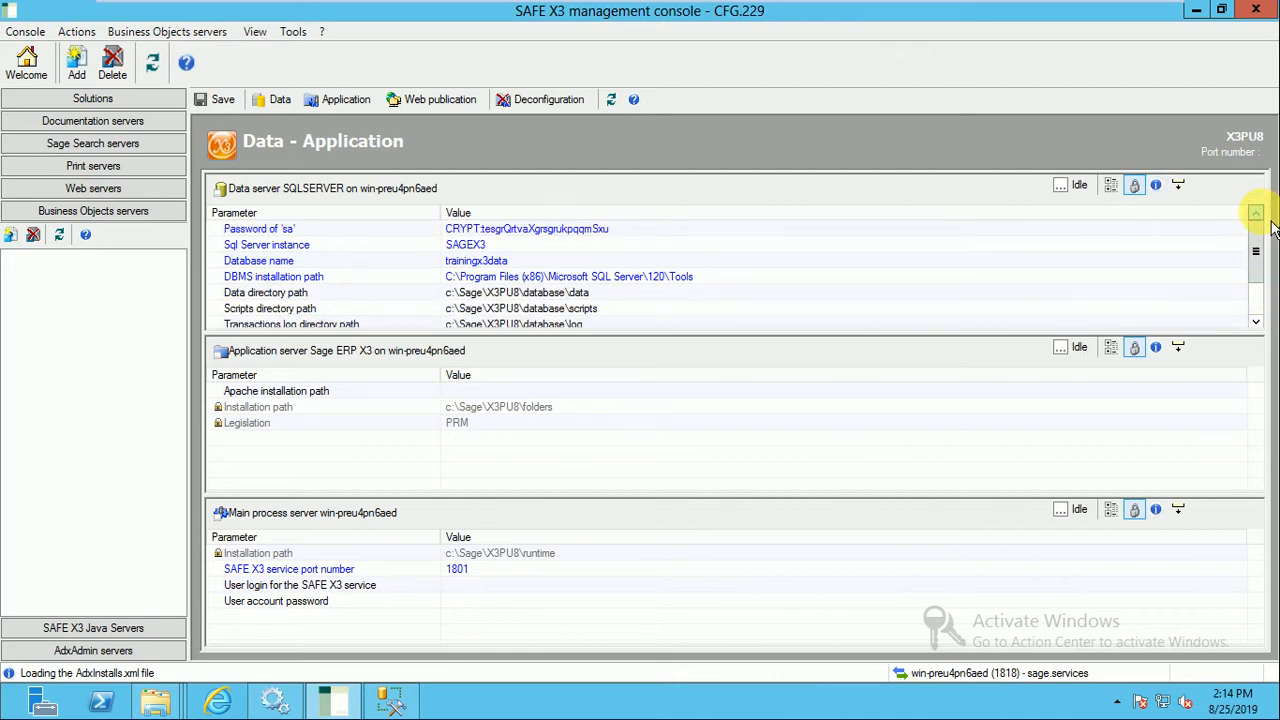
{"action": "left_click", "coordinate": [1256, 321]}
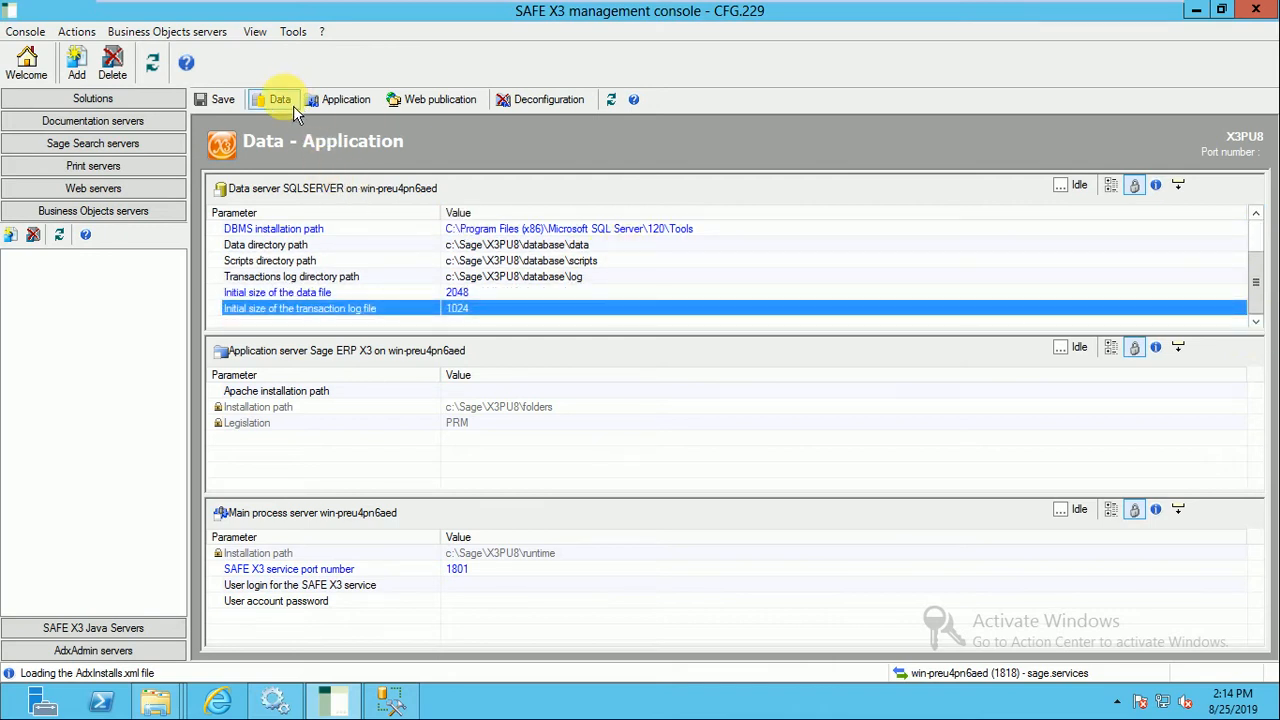
Save the solution's parameters, take the virtual machine out of full-screen mode and dismiss the solution's information message.
{"action": "left_click", "coordinate": [222, 101]}
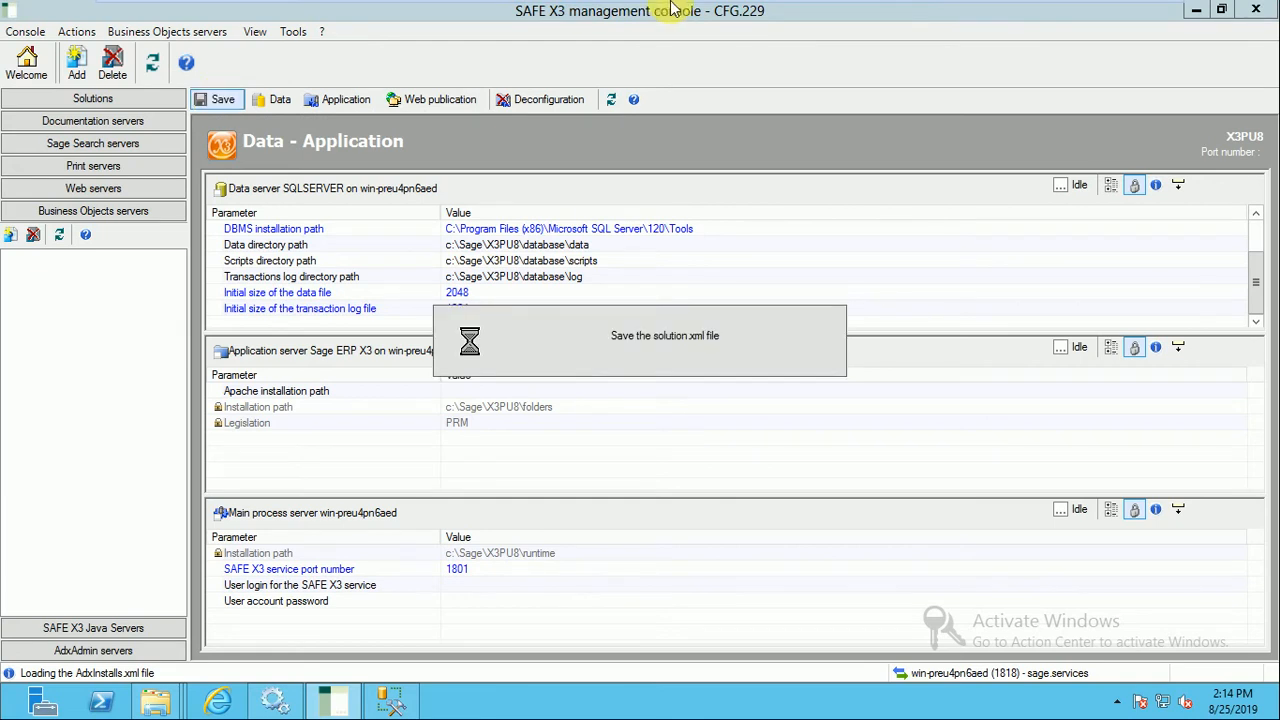
{"action": "mouse_move", "coordinate": [670, 6]}
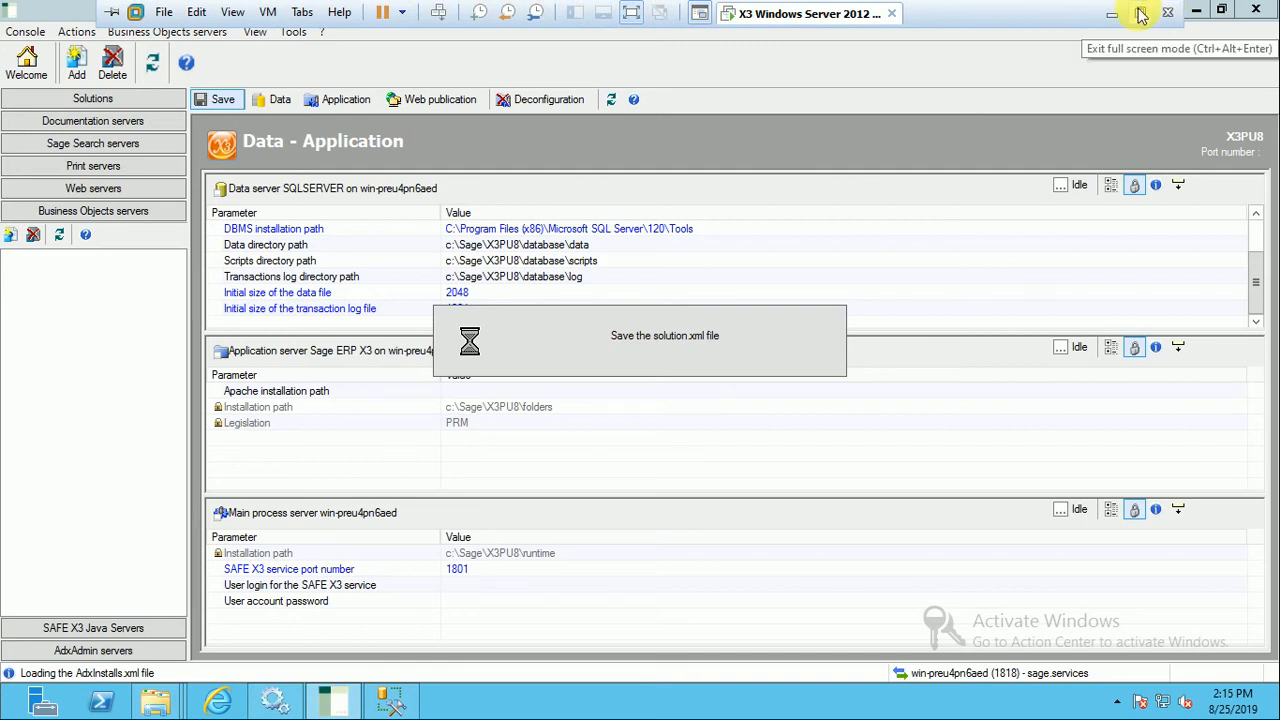
{"action": "left_click", "coordinate": [640, 18]}
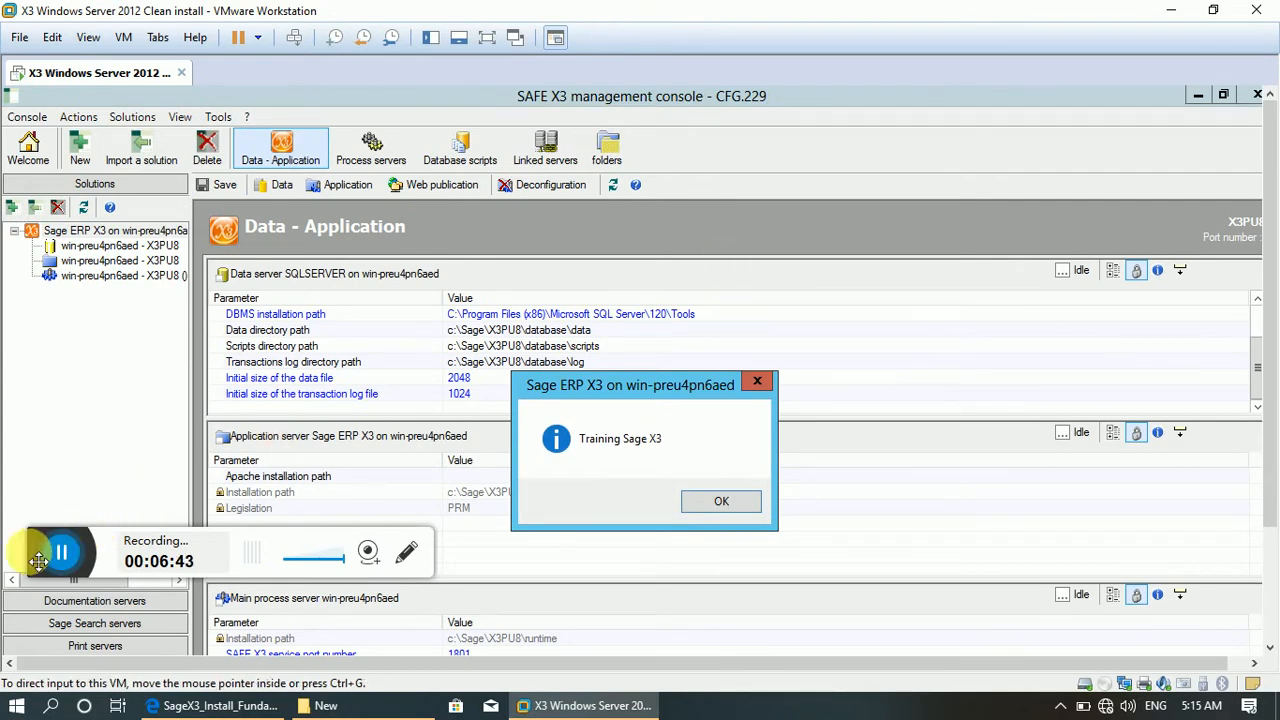
{"action": "left_click_drag", "start_coordinate": [38, 561], "coordinate": [10, 672]}
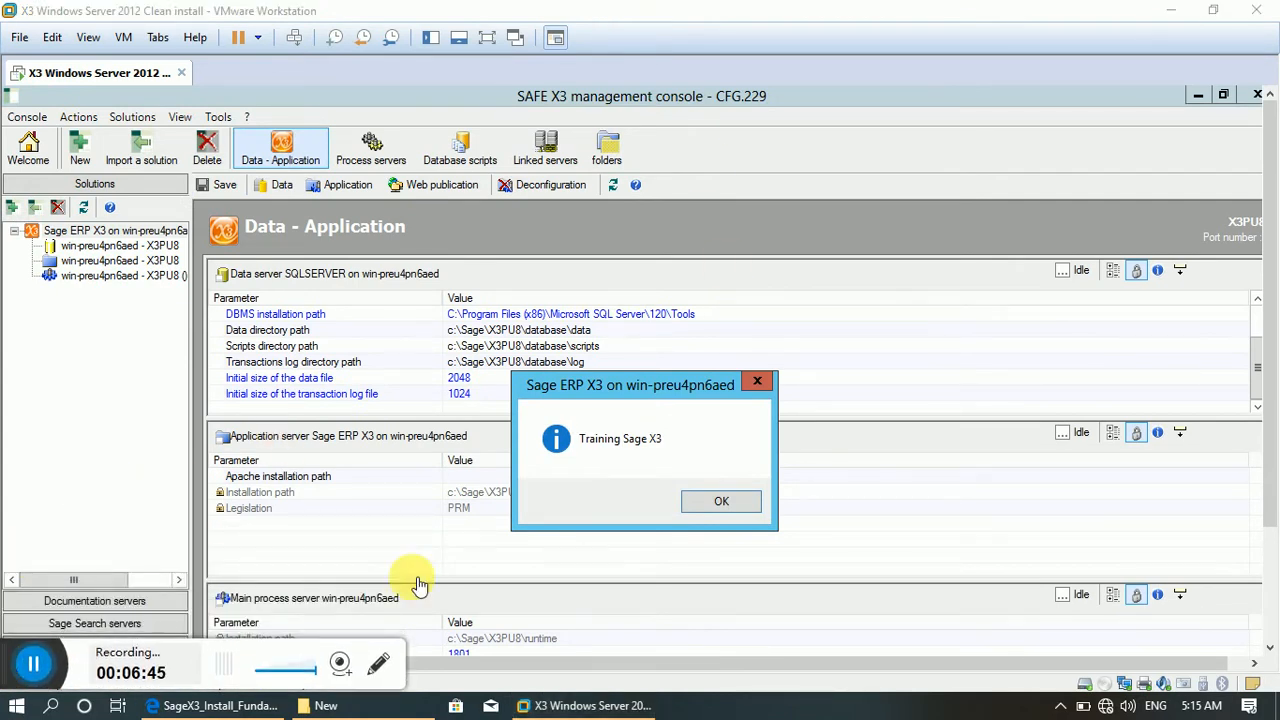
{"action": "left_click", "coordinate": [712, 503]}
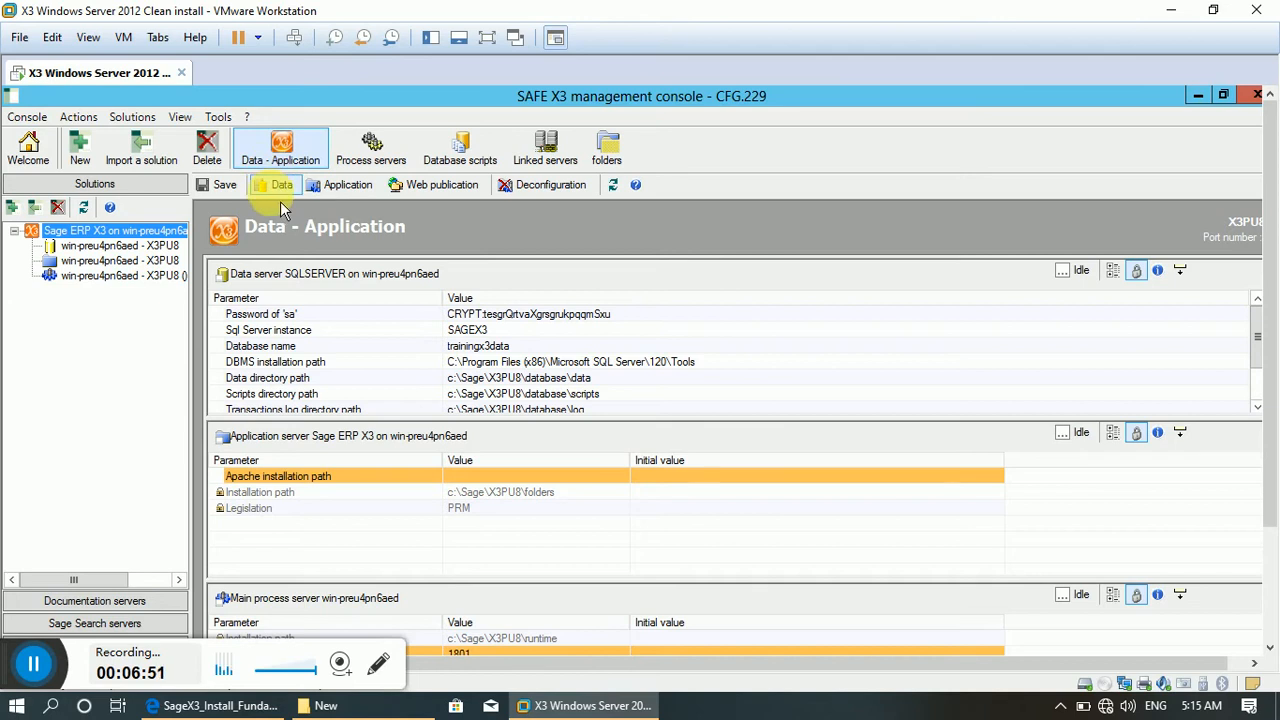
Run the data server's database configuration as Full configuration with its details shown, and close it on completion.
{"action": "left_click", "coordinate": [280, 186]}
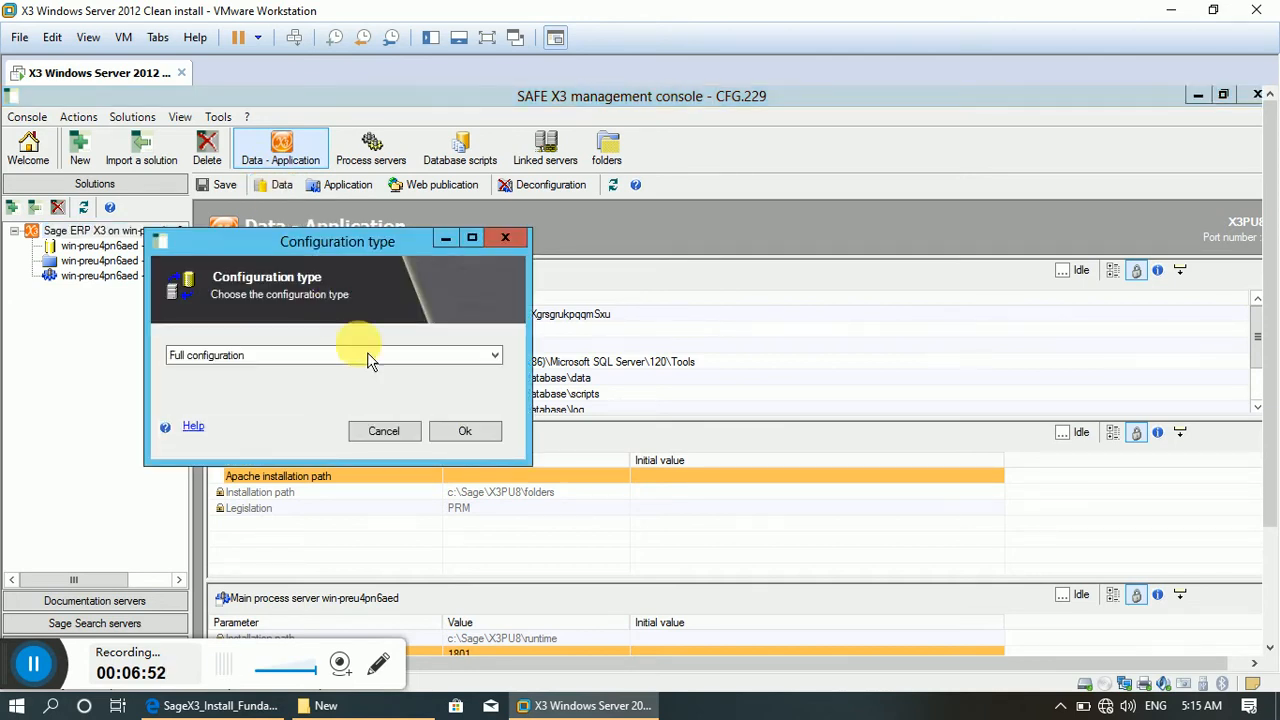
{"action": "left_click", "coordinate": [425, 358]}
{"action": "left_click", "coordinate": [437, 363]}
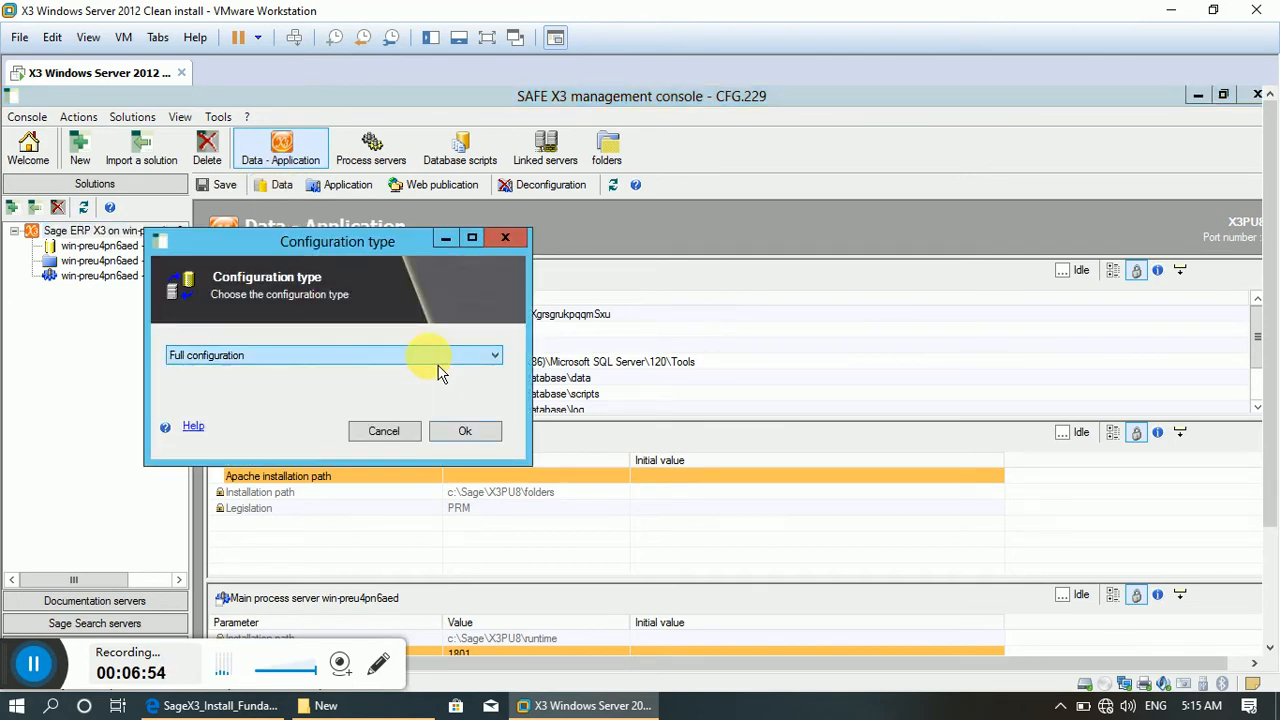
{"action": "left_click", "coordinate": [470, 431]}
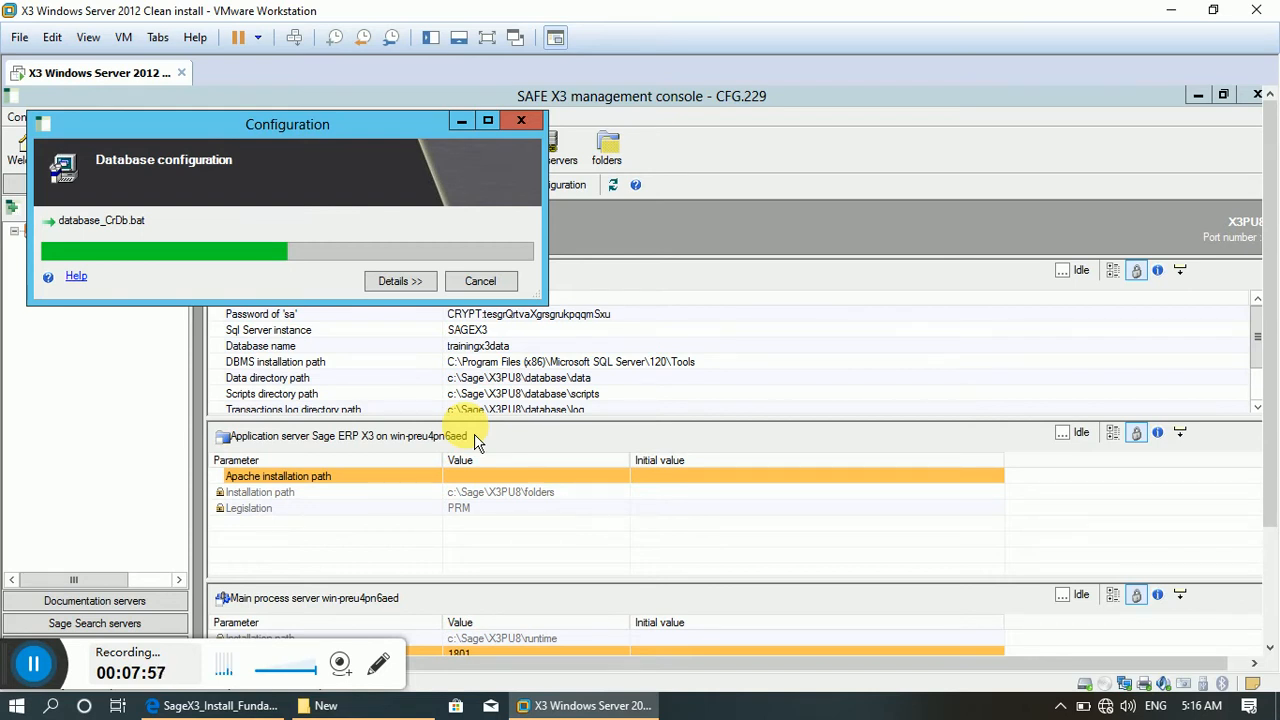
{"action": "left_click", "coordinate": [405, 288]}
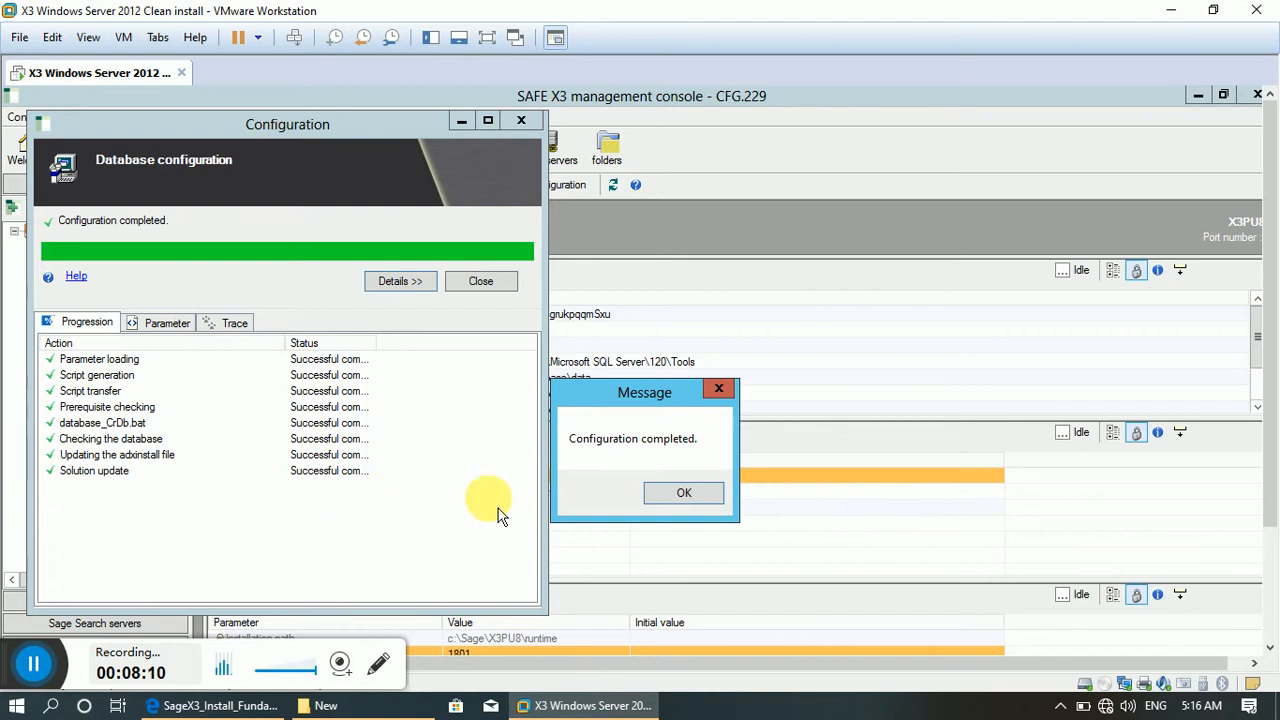
{"action": "left_click", "coordinate": [685, 494]}
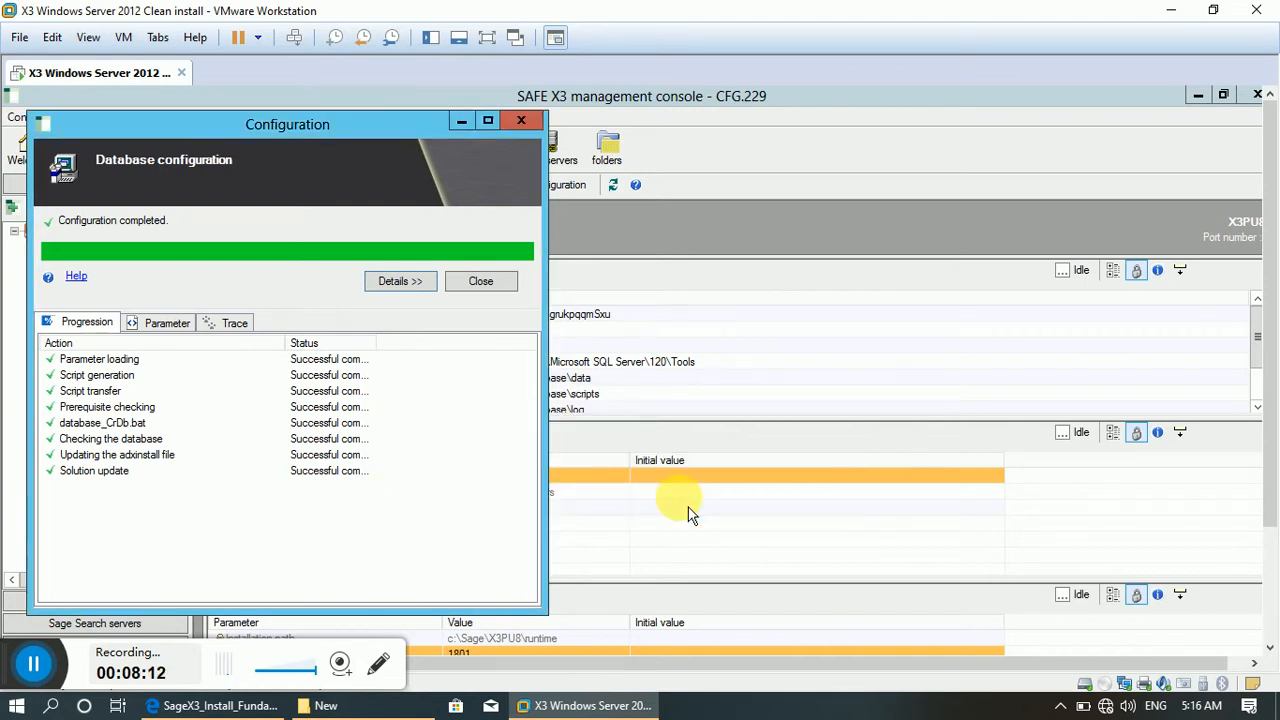
{"action": "left_click", "coordinate": [499, 289]}
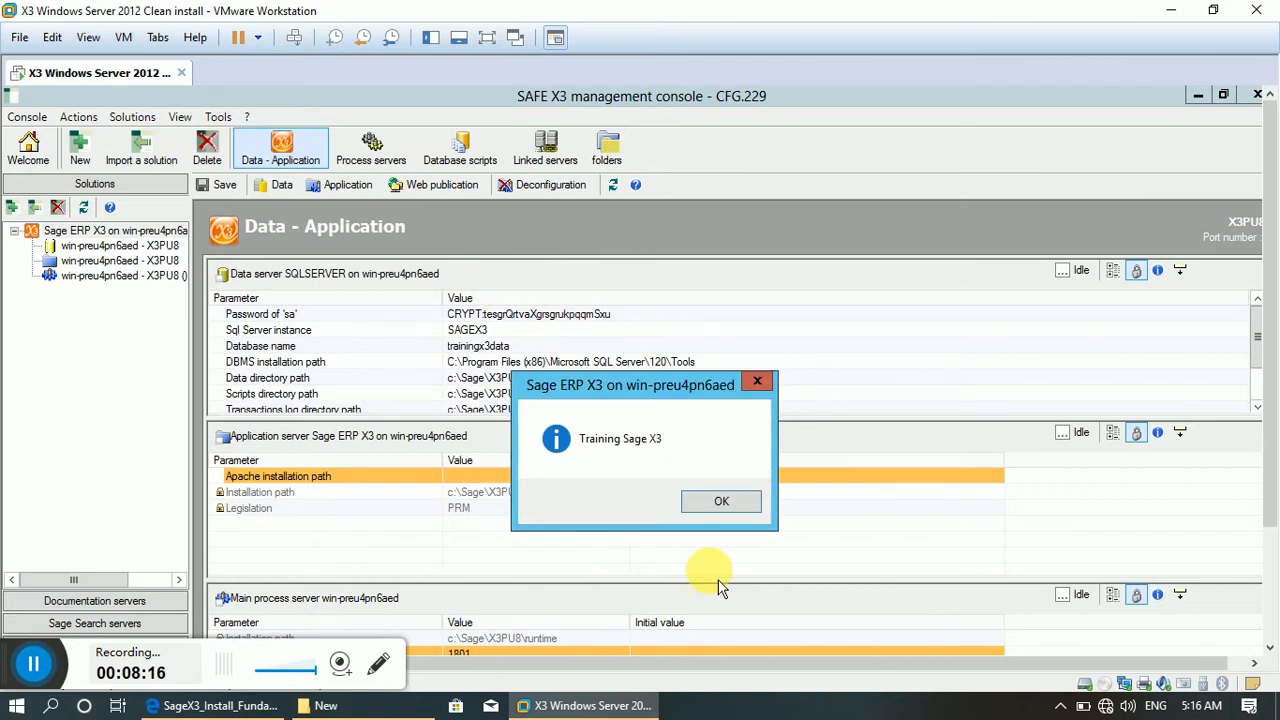
{"action": "left_click", "coordinate": [722, 503]}
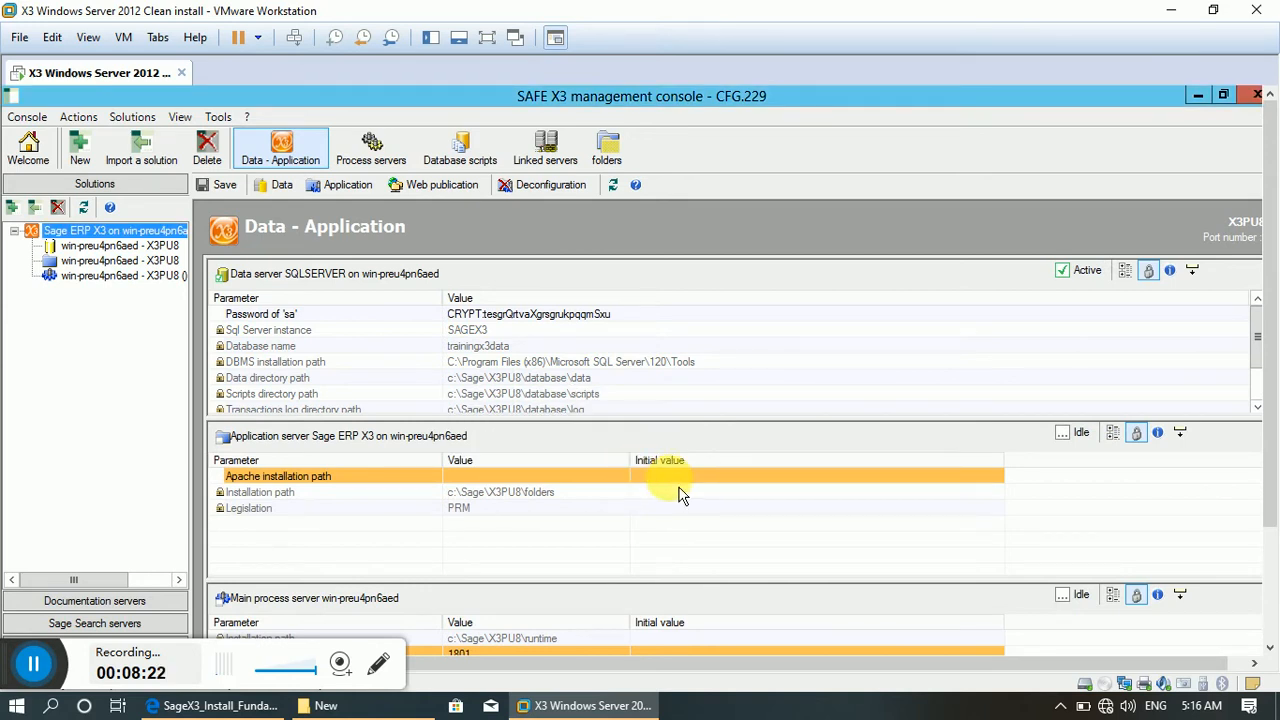
Set the application server's Apache installation path to the Apache 2.2.25 entry, C:\Program Files (x86)\Apache Software Foundation\Apache2.2\.
{"action": "left_click", "coordinate": [679, 480]}
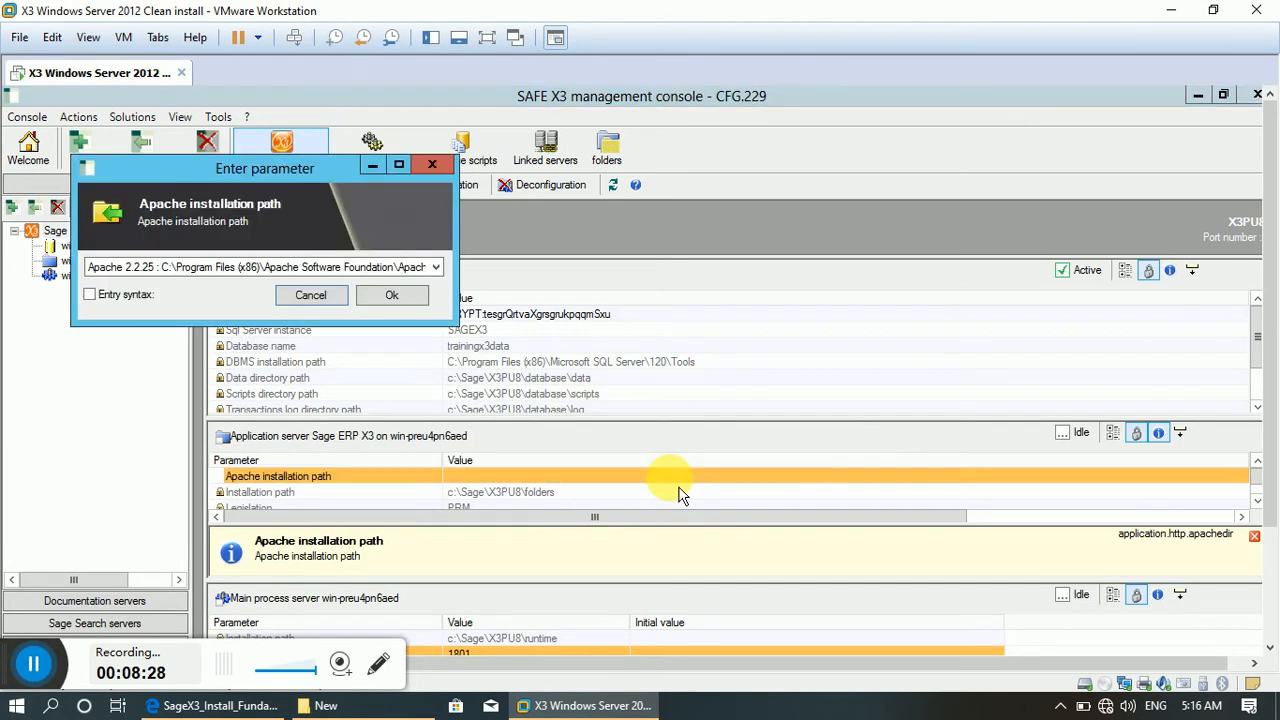
{"action": "left_click", "coordinate": [416, 303]}
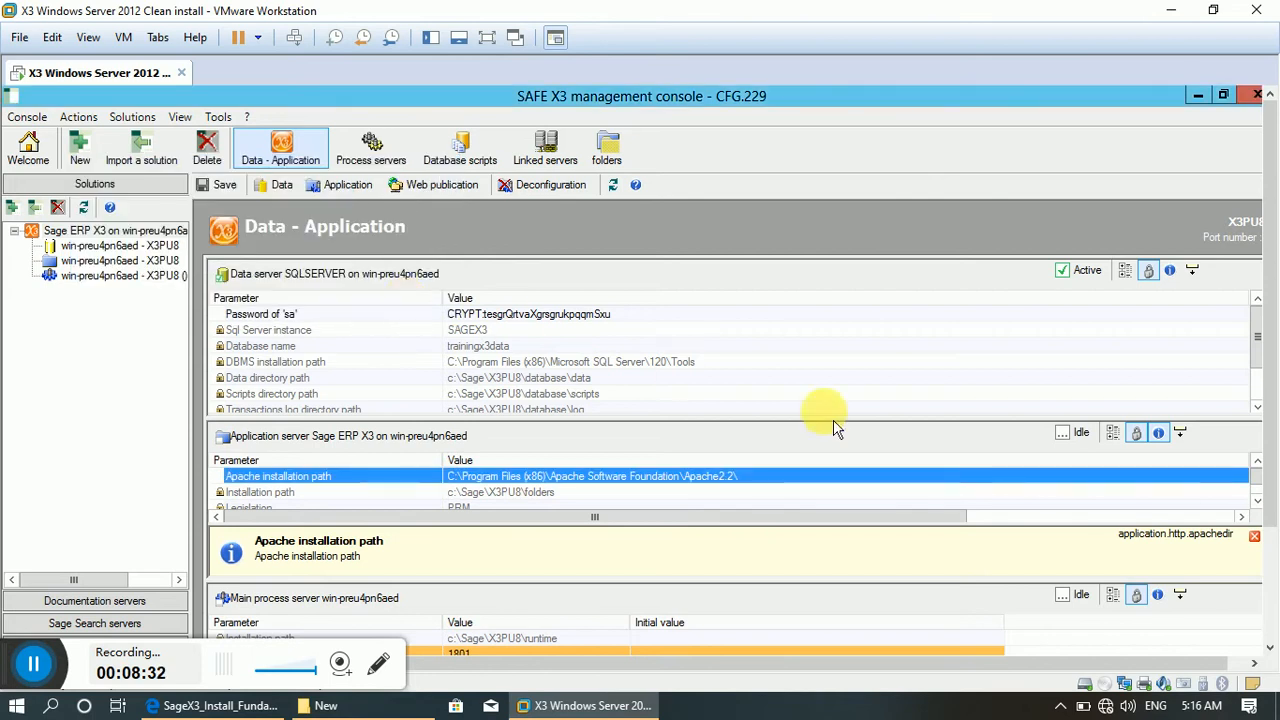
{"action": "left_click", "coordinate": [1257, 498]}
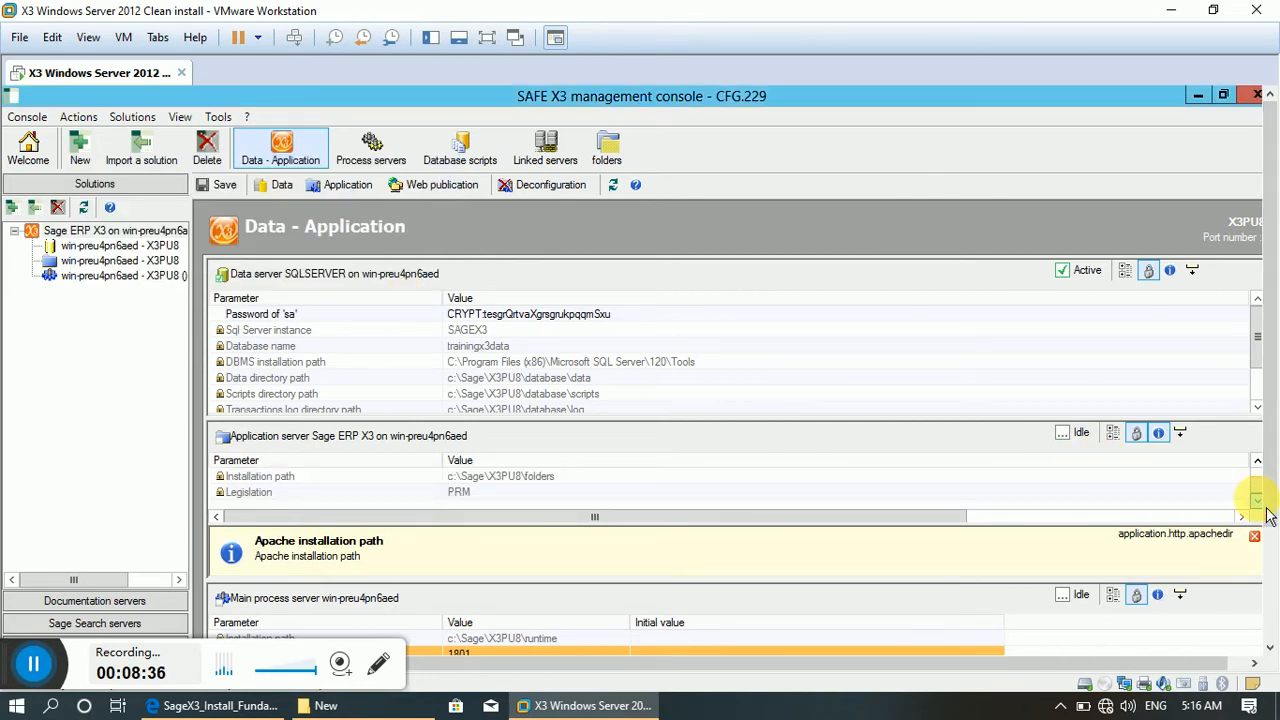
{"action": "left_click", "coordinate": [1255, 538]}
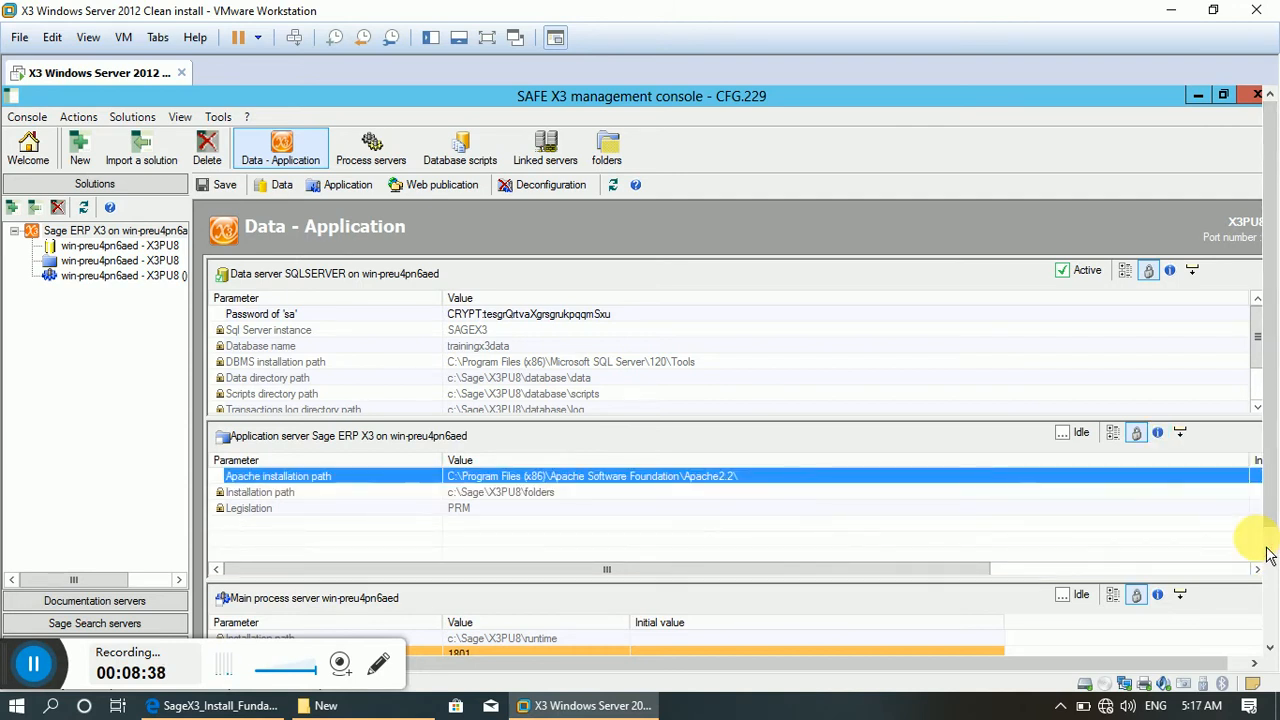
Set the main process server's user login for the SAFE X3 service to sage.services.
{"action": "left_click", "coordinate": [1268, 648]}
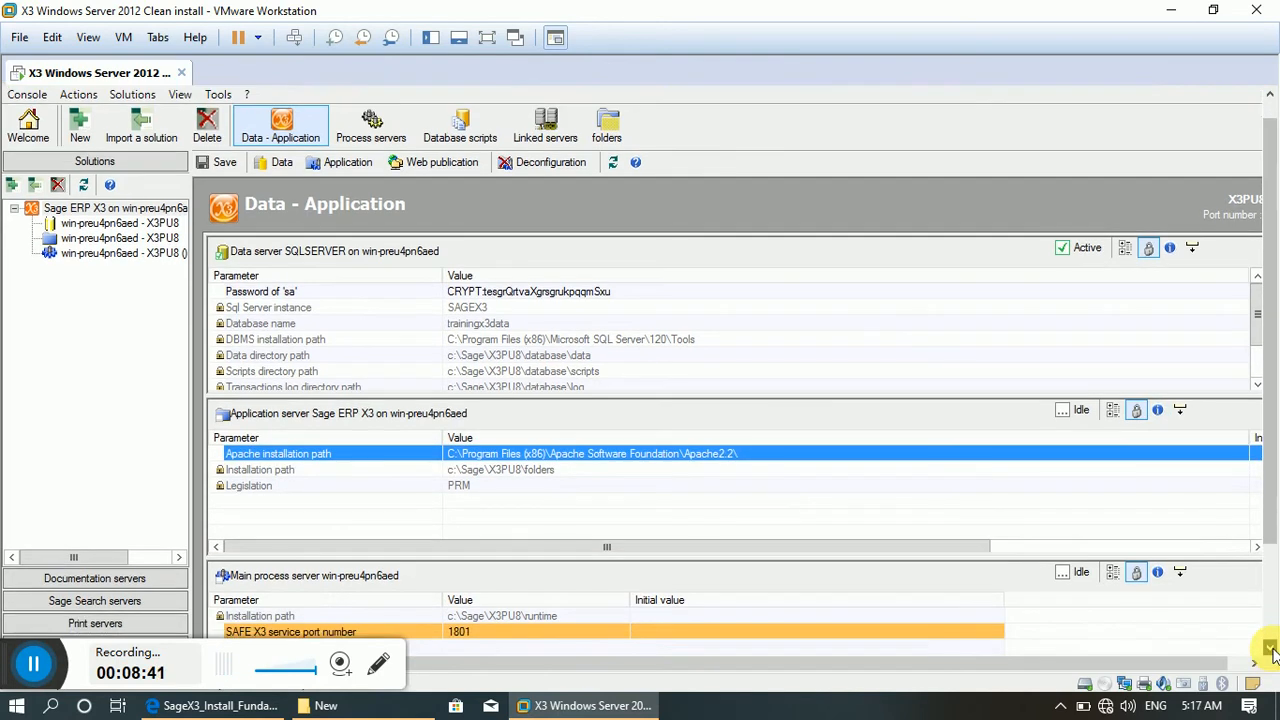
{"action": "left_click", "coordinate": [1268, 648]}
{"action": "left_click", "coordinate": [1268, 648]}
{"action": "left_click", "coordinate": [1268, 648]}
{"action": "left_click", "coordinate": [1268, 648]}
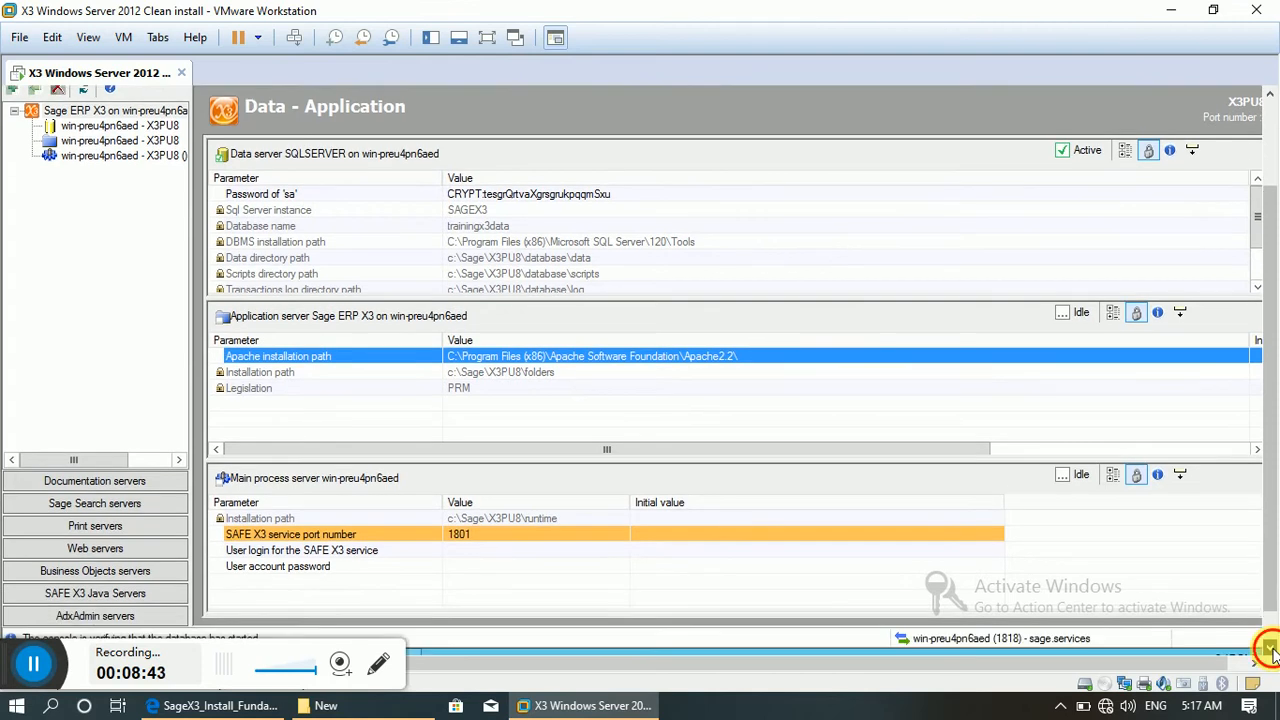
{"action": "left_click", "coordinate": [1268, 648]}
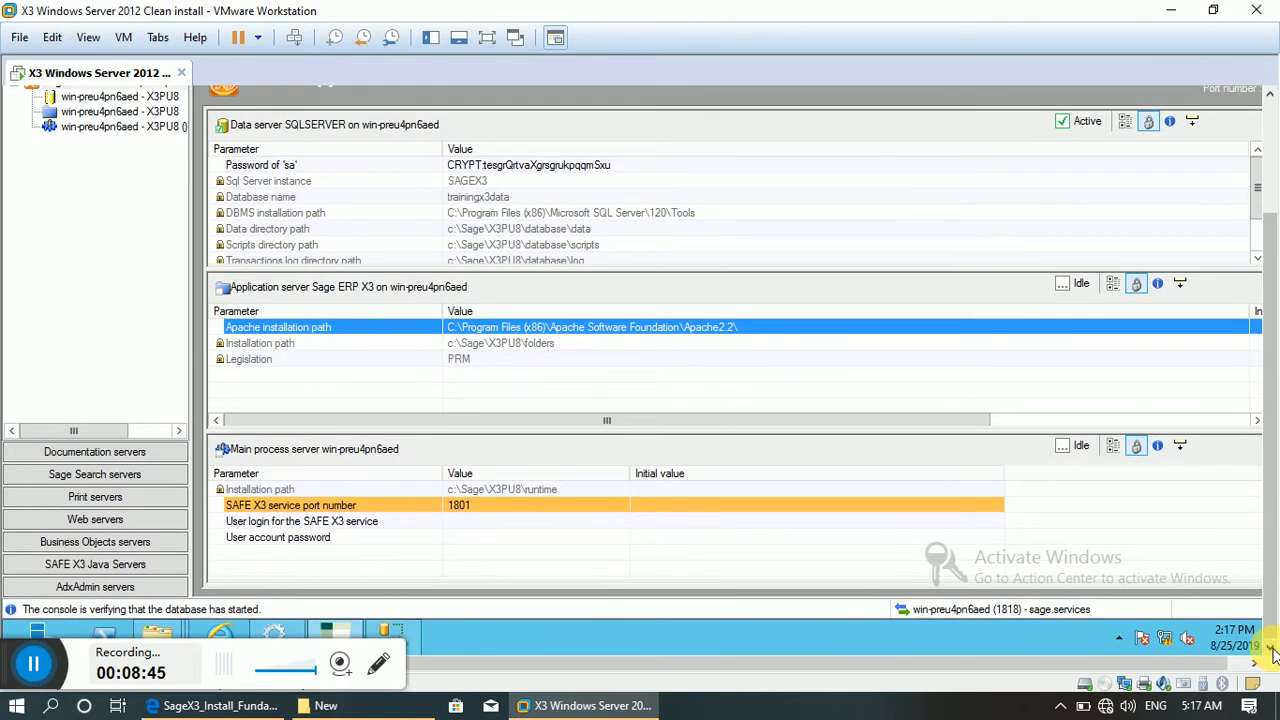
{"action": "left_click", "coordinate": [489, 527]}
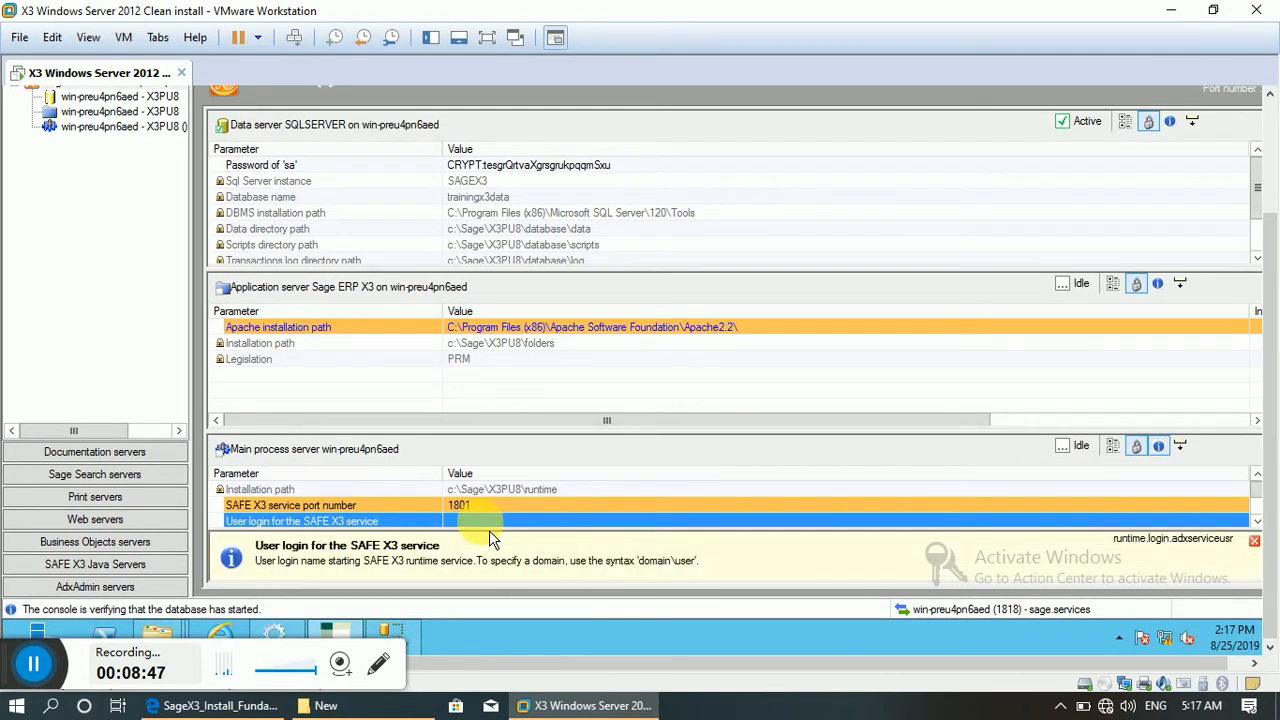
{"action": "left_click", "coordinate": [489, 530]}
{"action": "type", "text": "sa"}
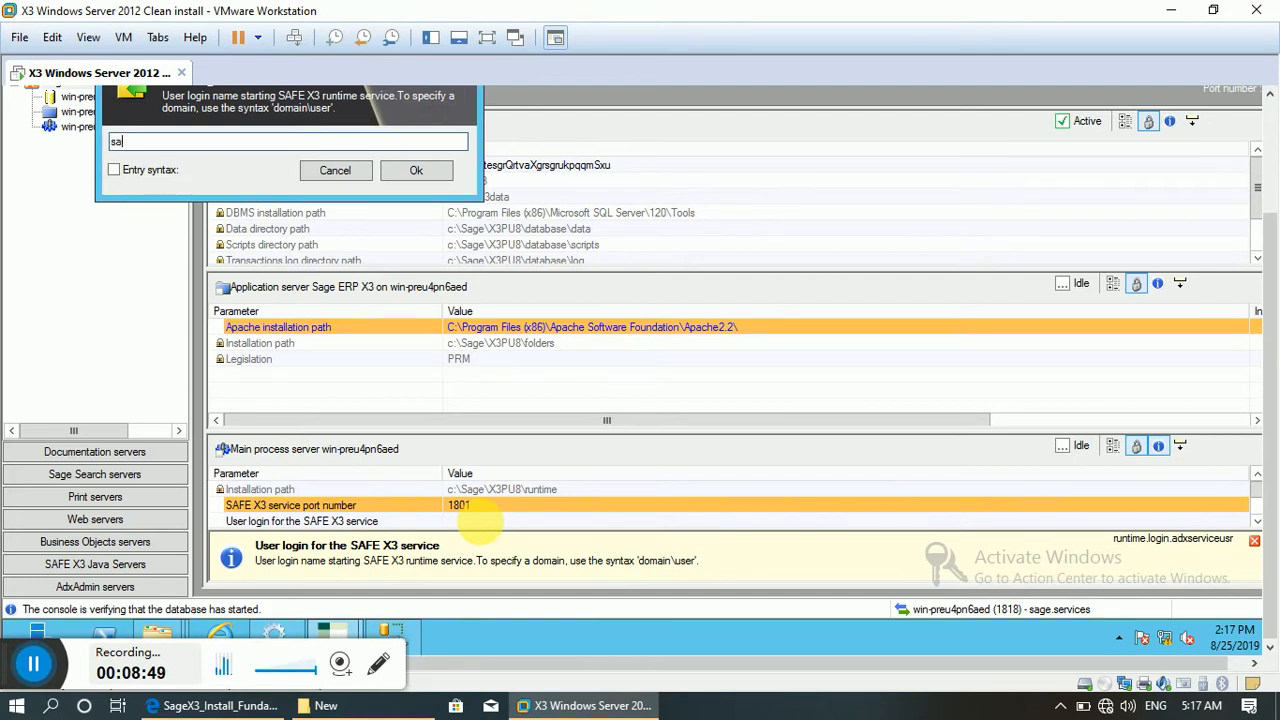
{"action": "type", "text": "ge.services"}
{"action": "left_click", "coordinate": [428, 172]}
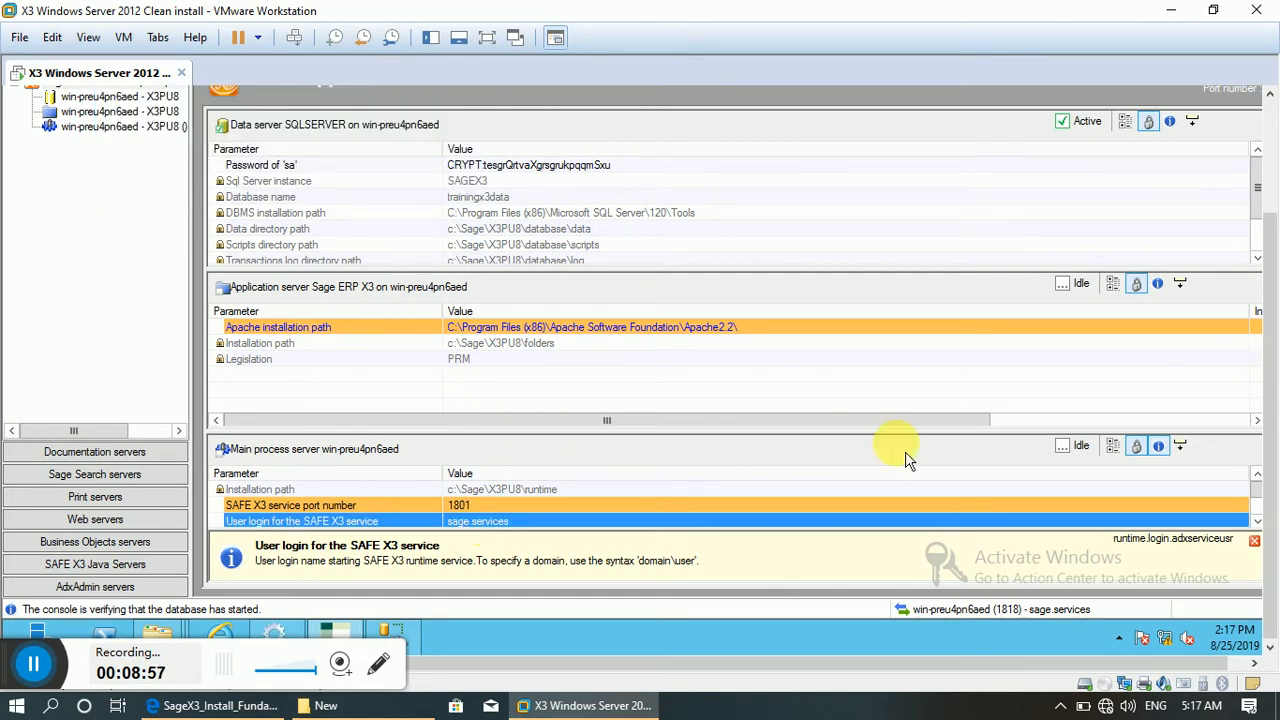
Enter the user account password for the SAFE X3 service on the main process server.
{"action": "left_click", "coordinate": [1258, 521]}
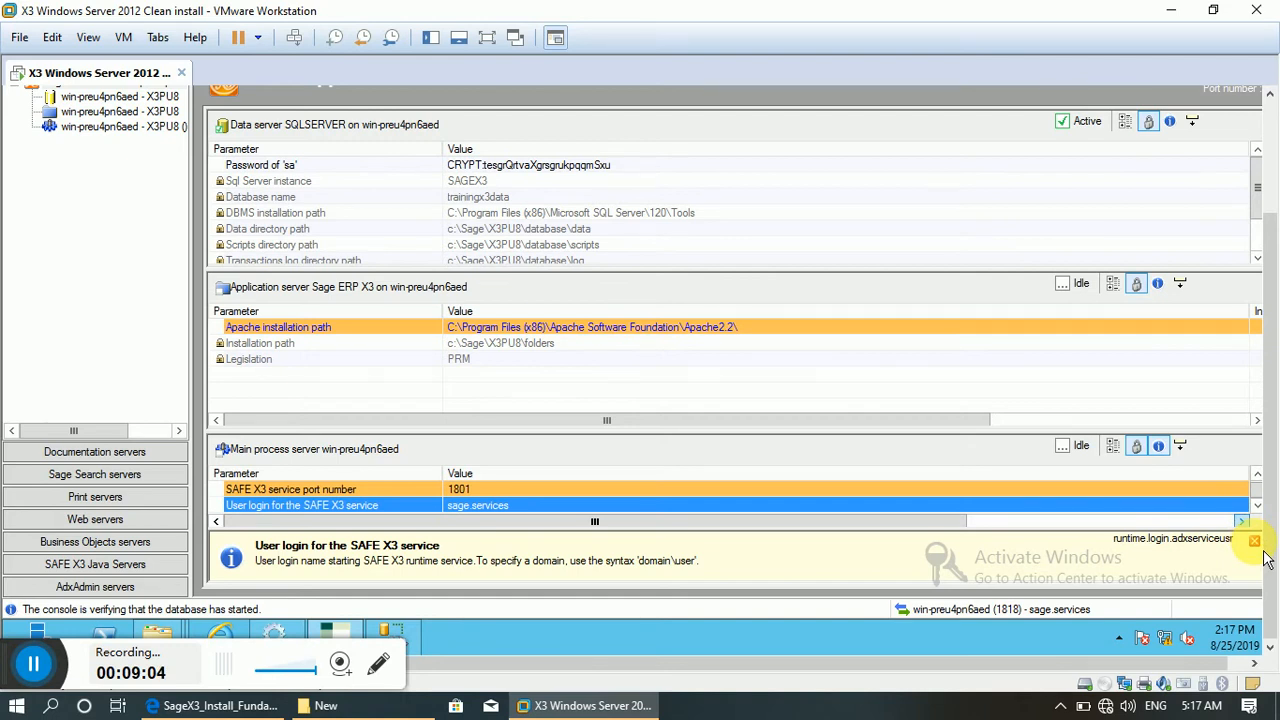
{"action": "left_click", "coordinate": [1254, 541]}
{"action": "double_click", "coordinate": [512, 544]}
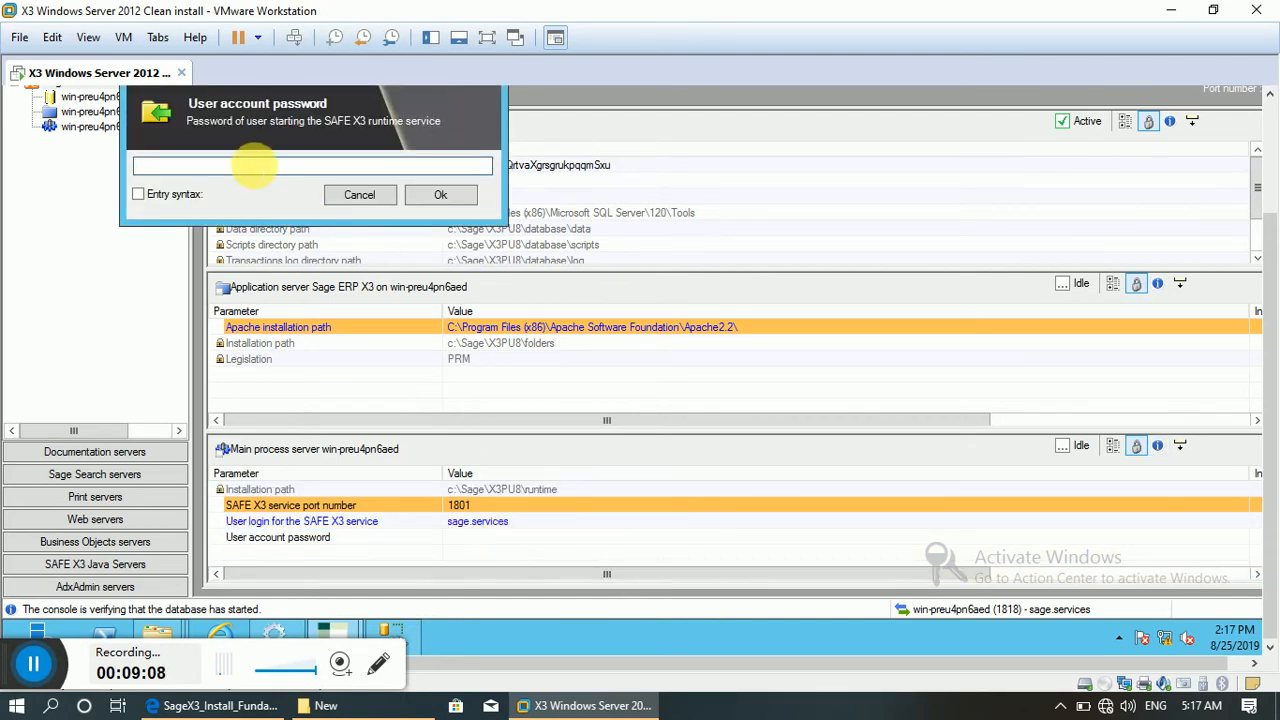
{"action": "type", "text": "************"}
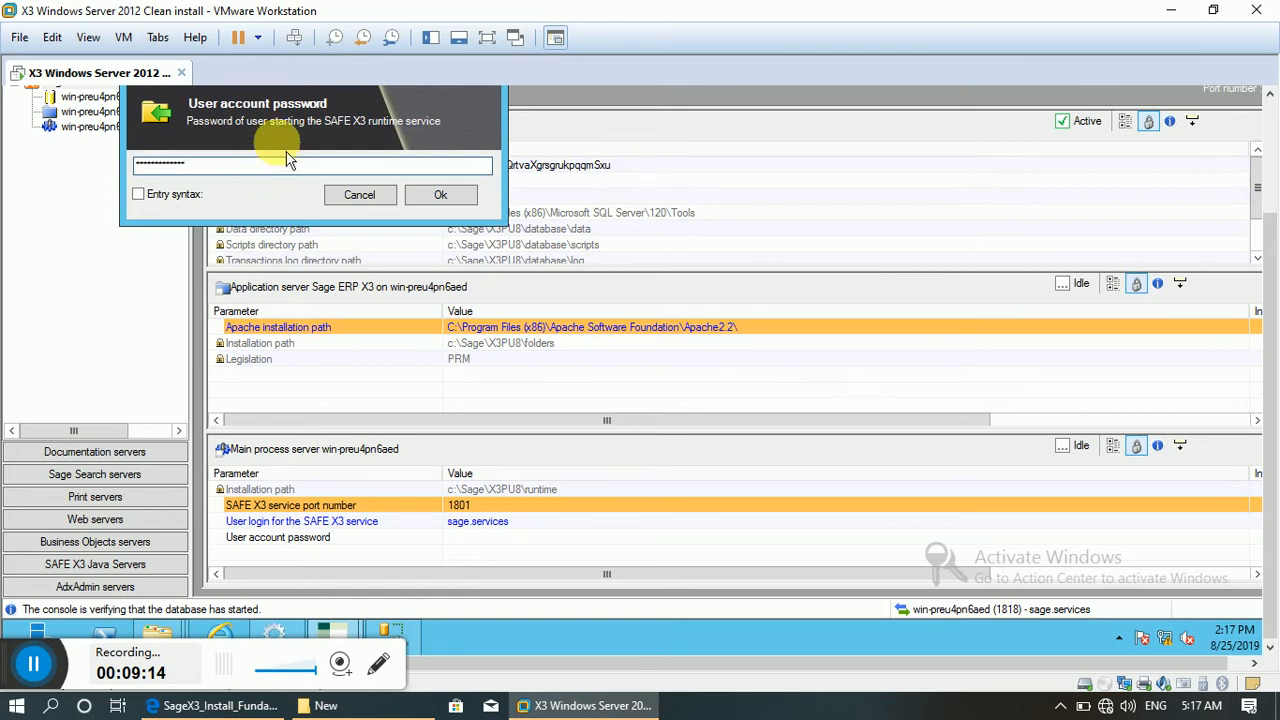
{"action": "left_click", "coordinate": [433, 197]}
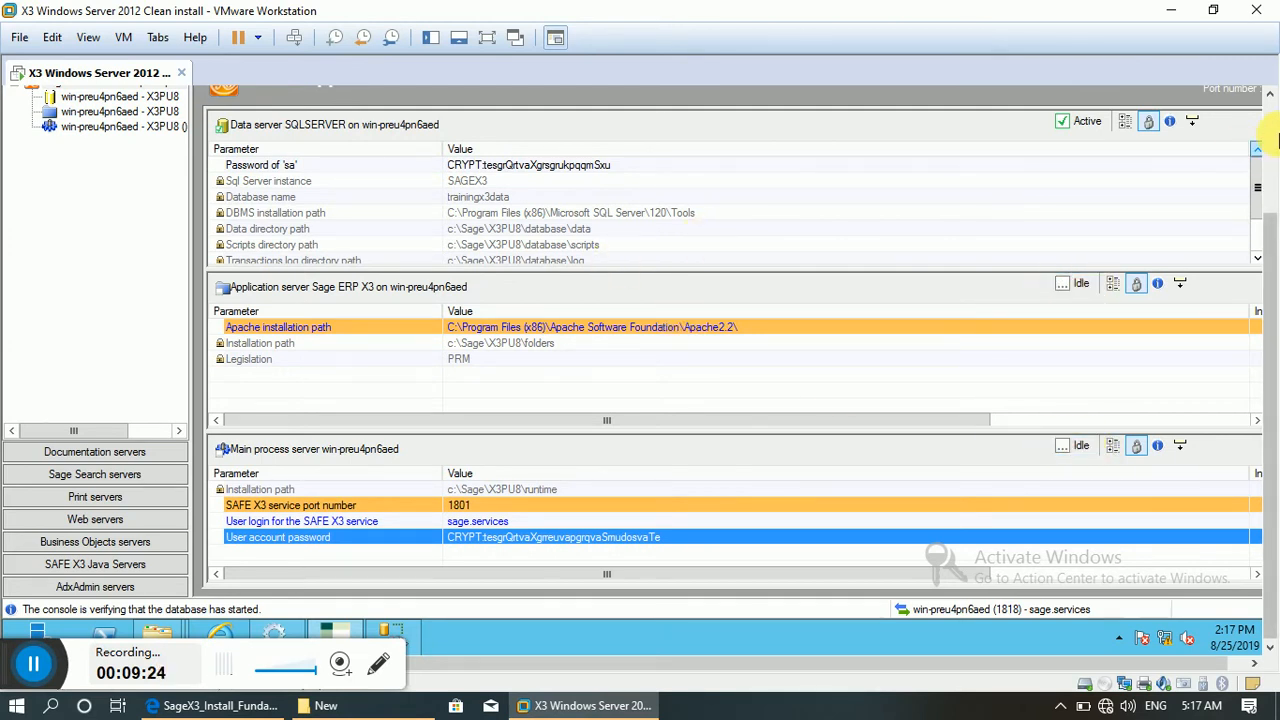
{"action": "left_click", "coordinate": [1273, 135]}
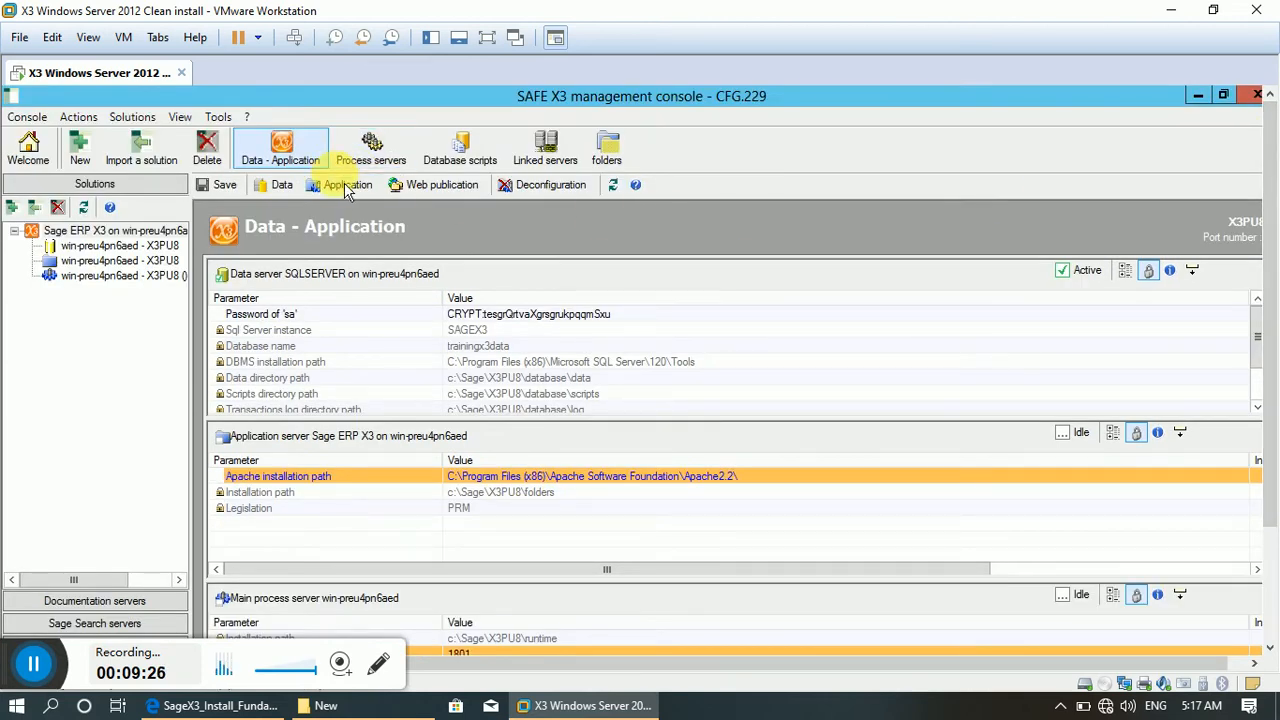
Try to run the application configuration for the X3PU8 solution with its progress details shown.
{"action": "left_click", "coordinate": [349, 193]}
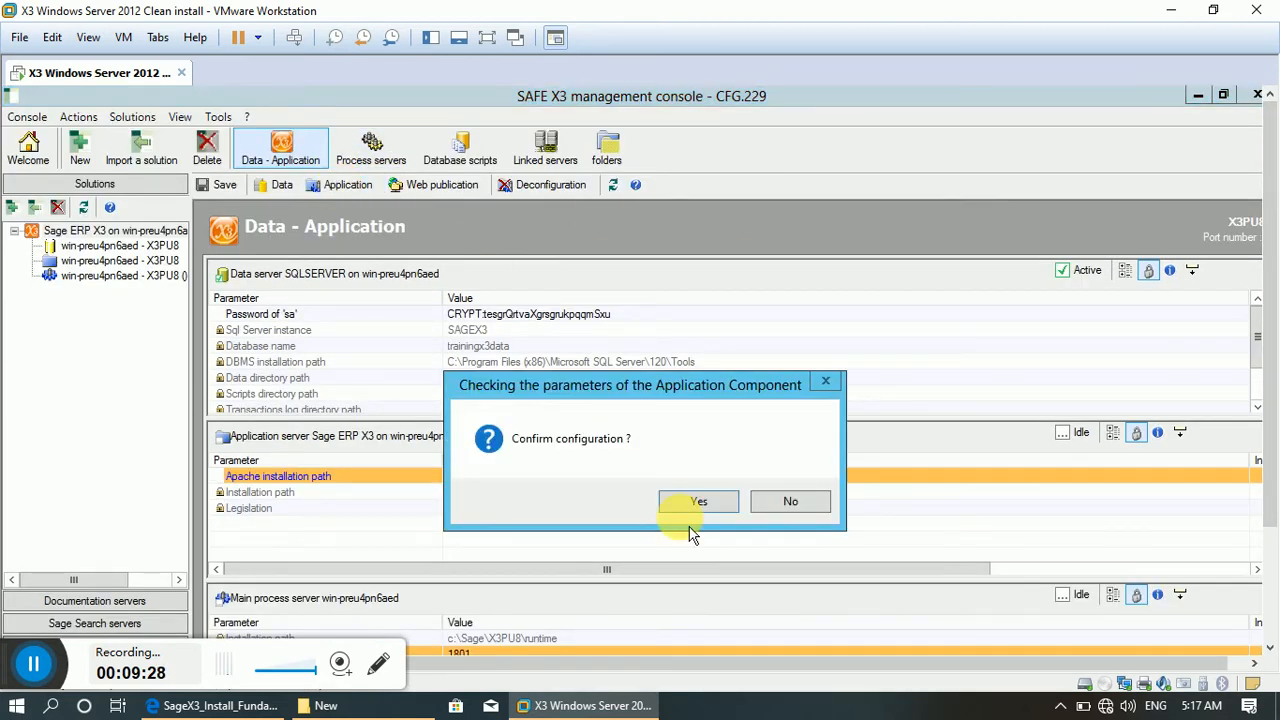
{"action": "left_click", "coordinate": [737, 509]}
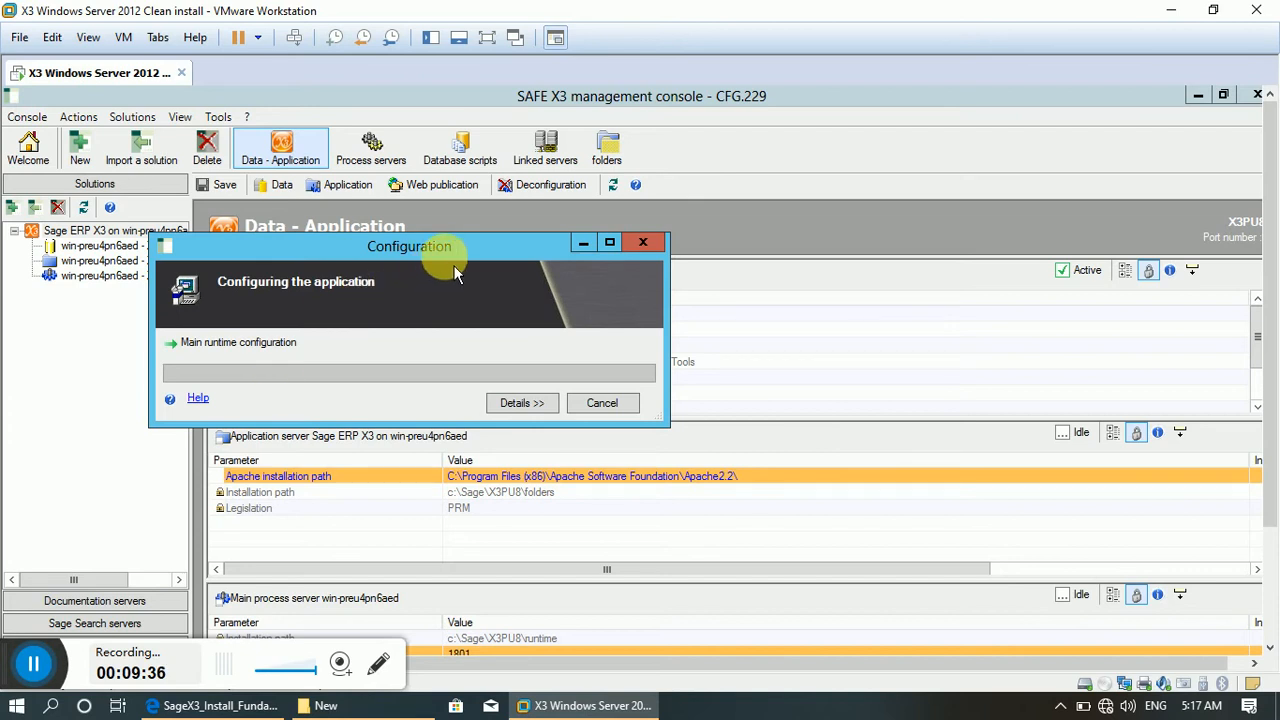
{"action": "left_click_drag", "start_coordinate": [455, 273], "coordinate": [666, 196]}
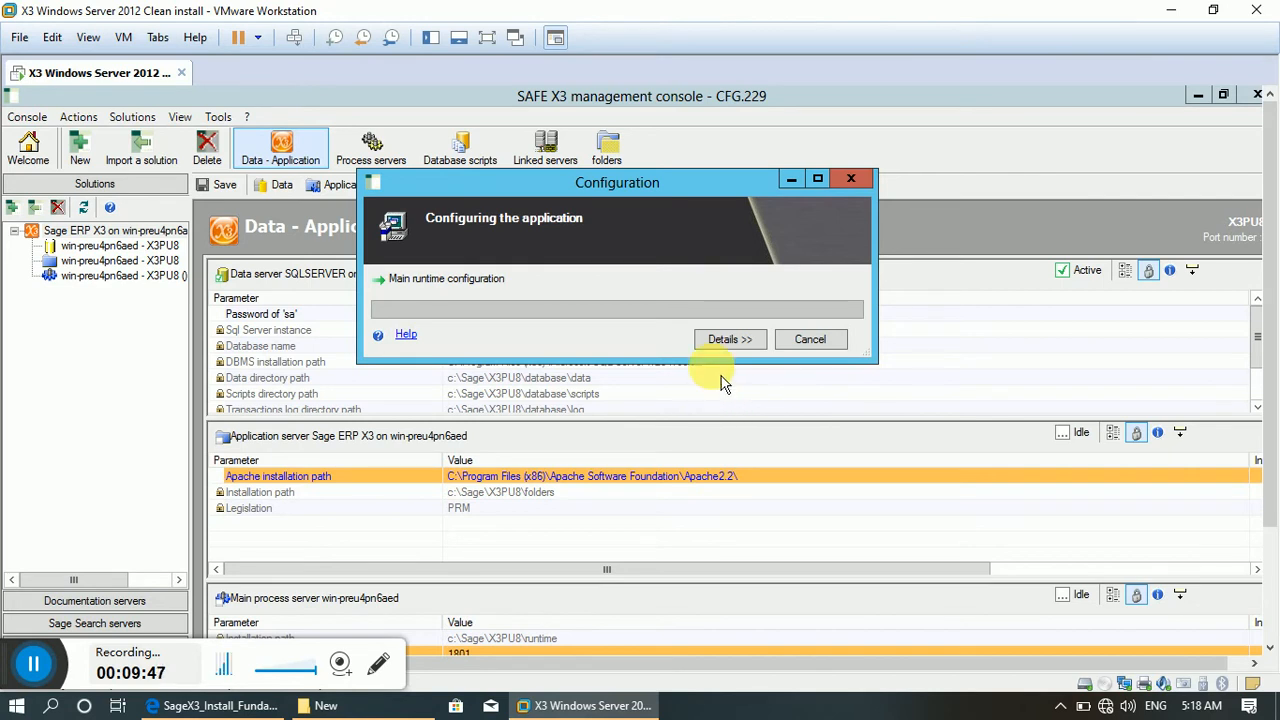
{"action": "left_click", "coordinate": [728, 340]}
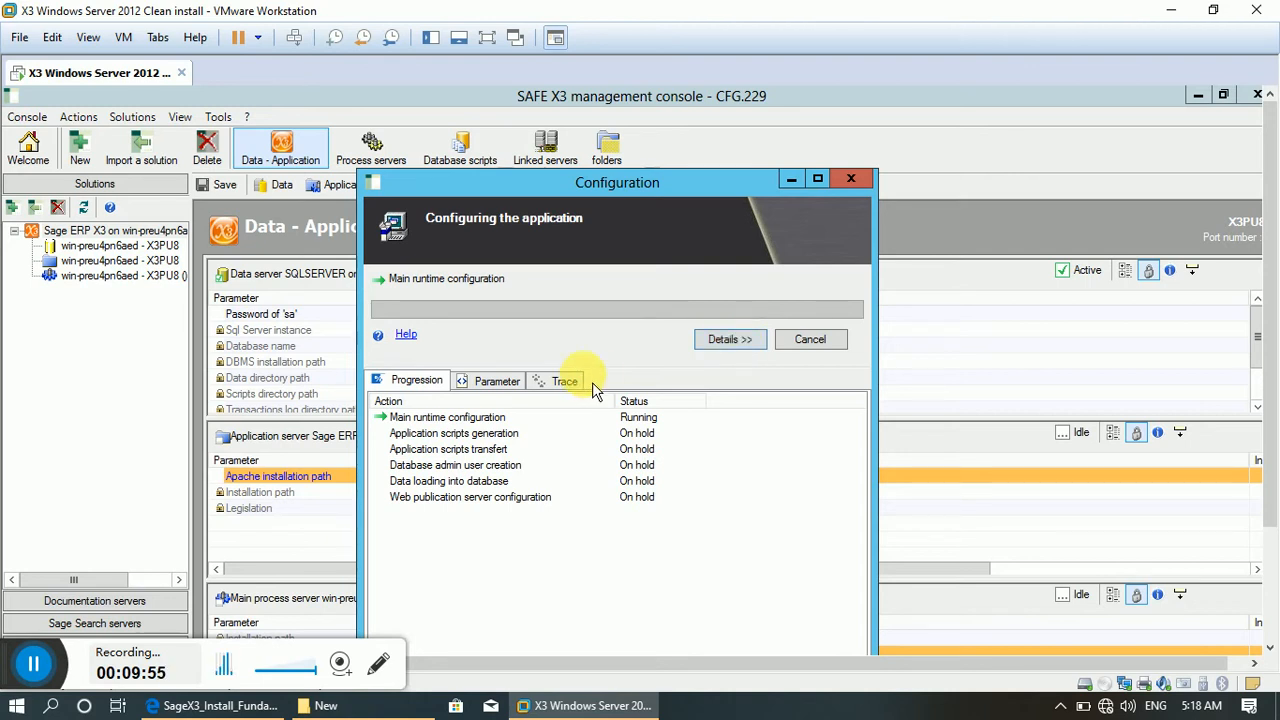
{"action": "left_click", "coordinate": [341, 664]}
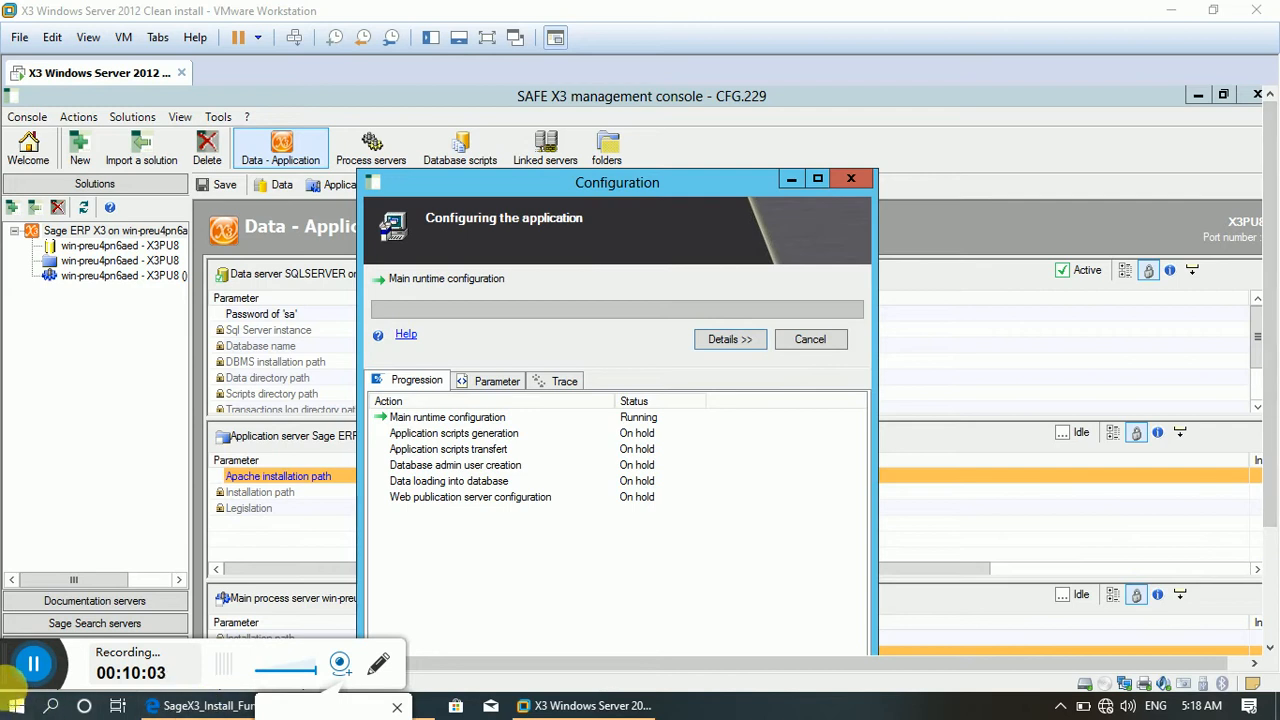
{"action": "left_click_drag", "start_coordinate": [3, 671], "coordinate": [50, 545]}
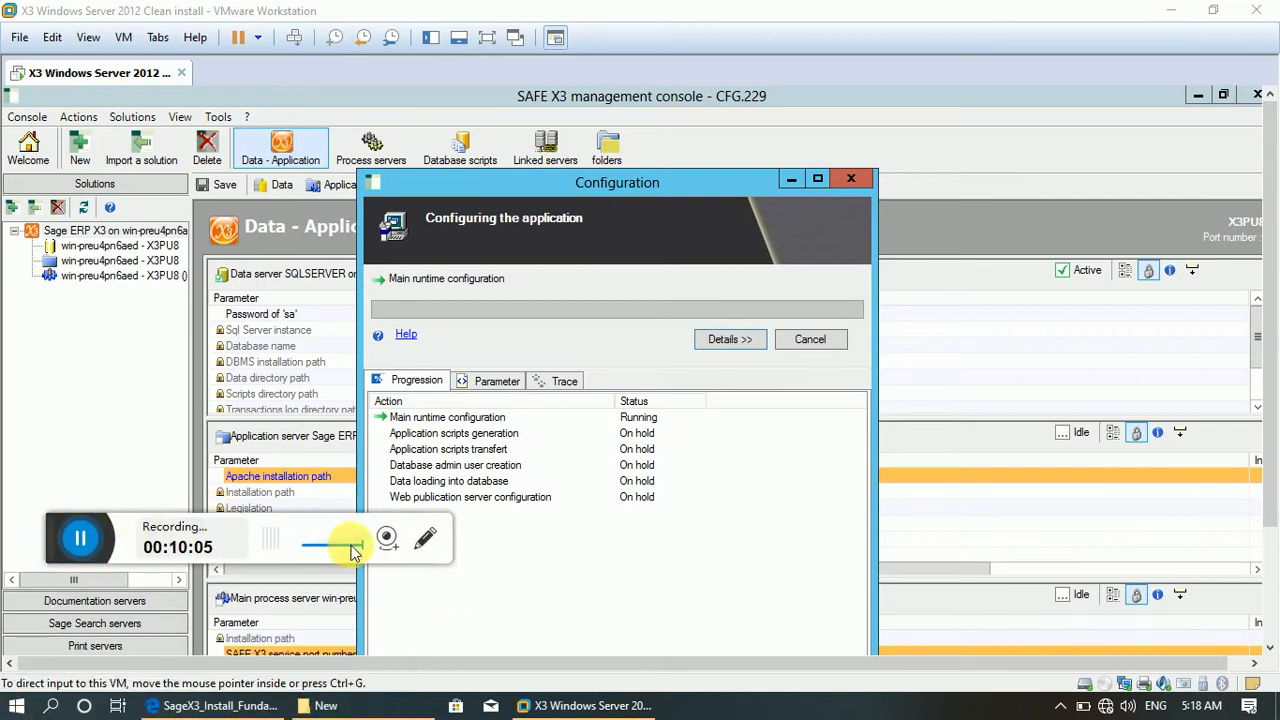
{"action": "left_click", "coordinate": [387, 540]}
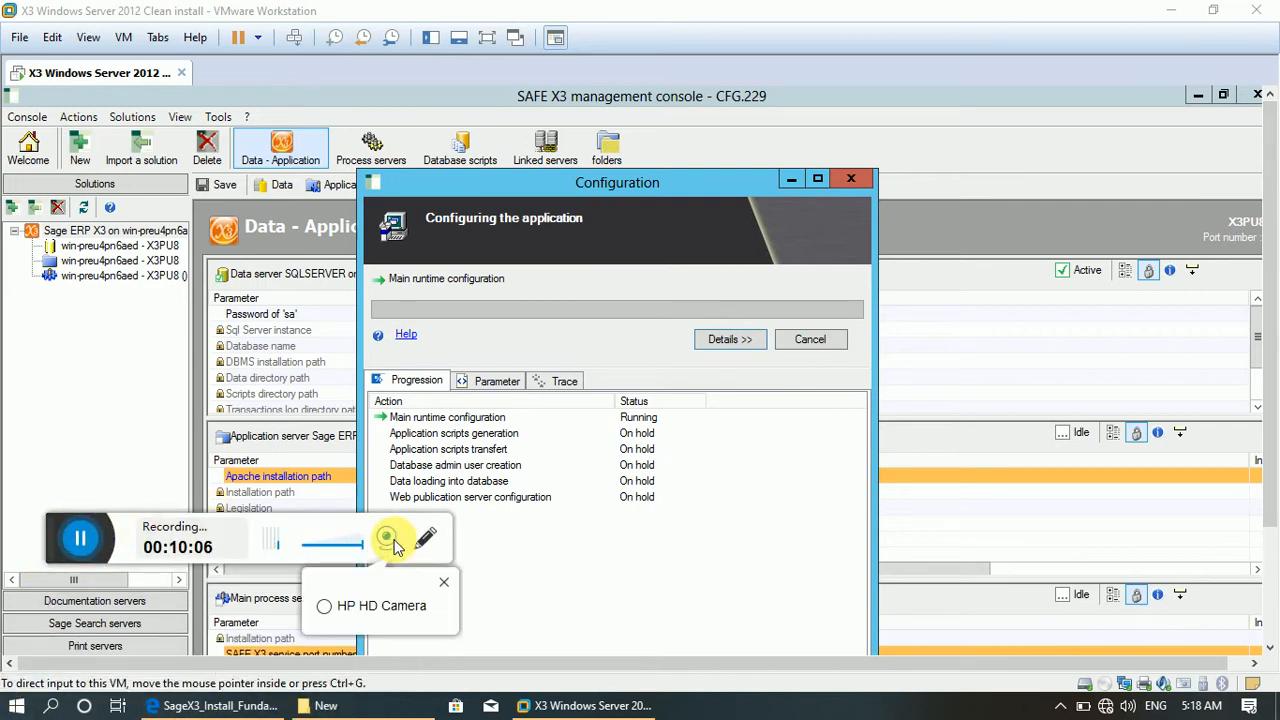
{"action": "left_click", "coordinate": [345, 607]}
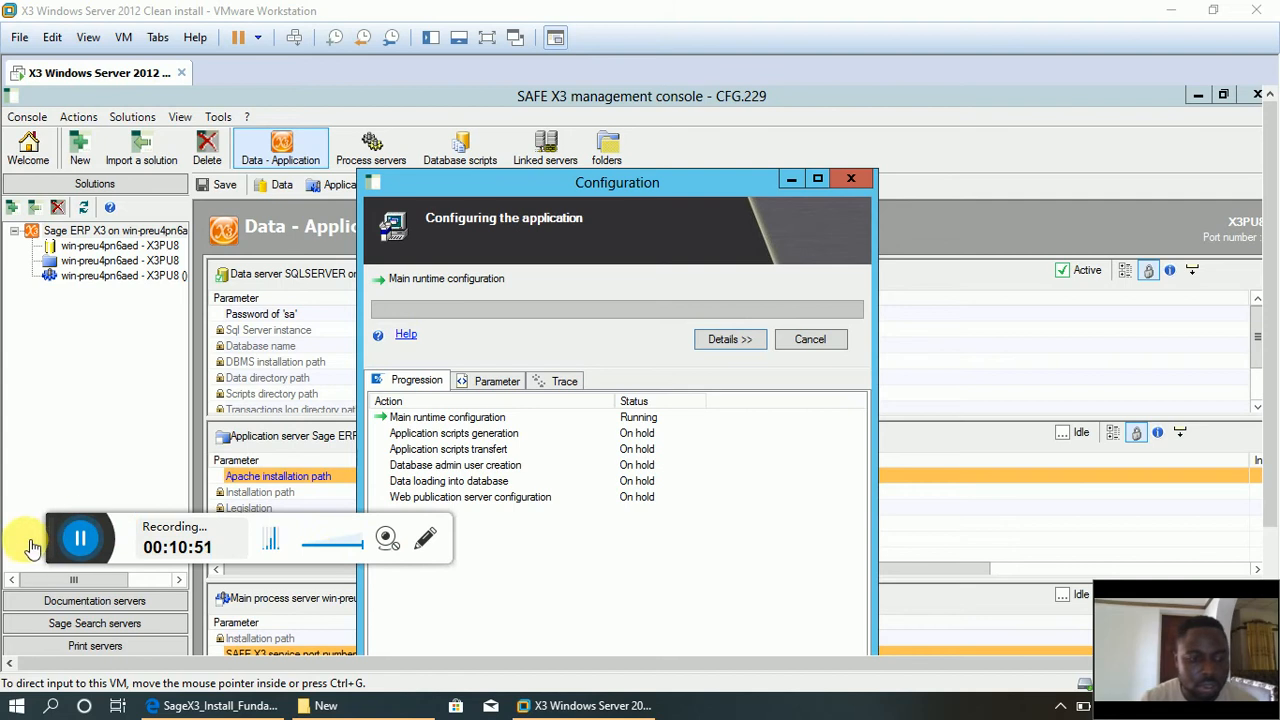
{"action": "left_click", "coordinate": [392, 550]}
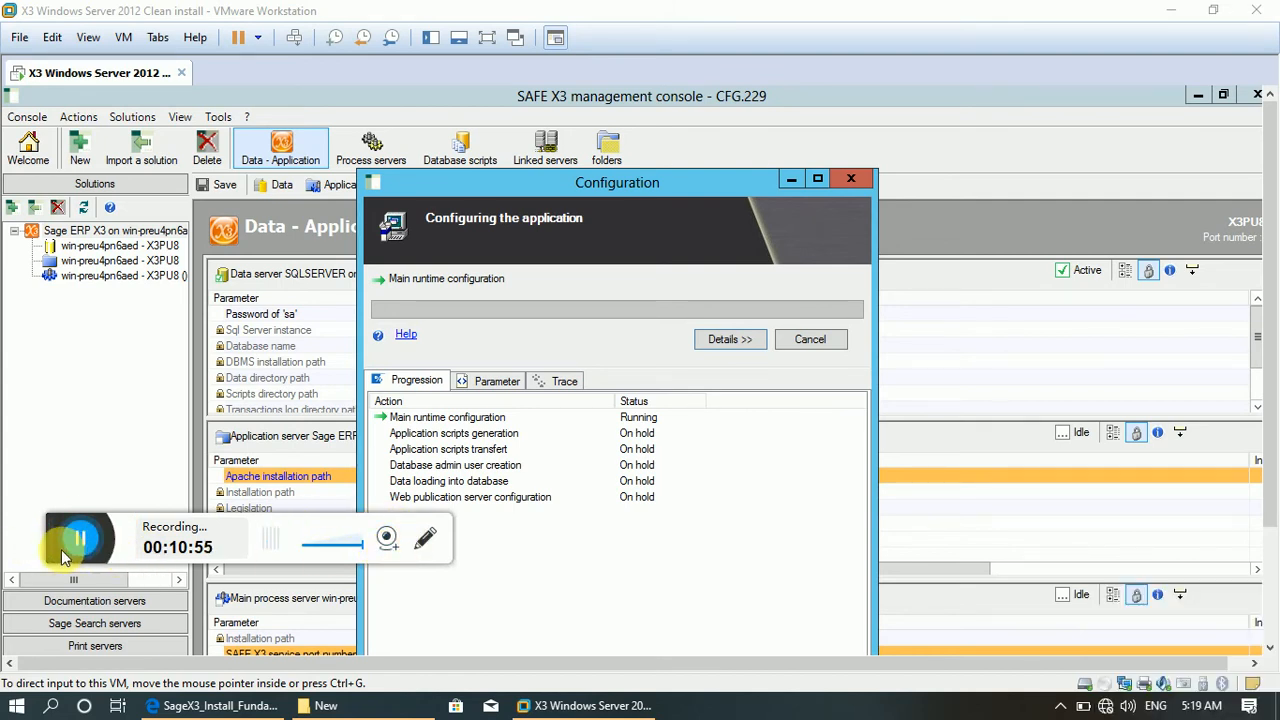
{"action": "left_click_drag", "start_coordinate": [57, 552], "coordinate": [17, 668]}
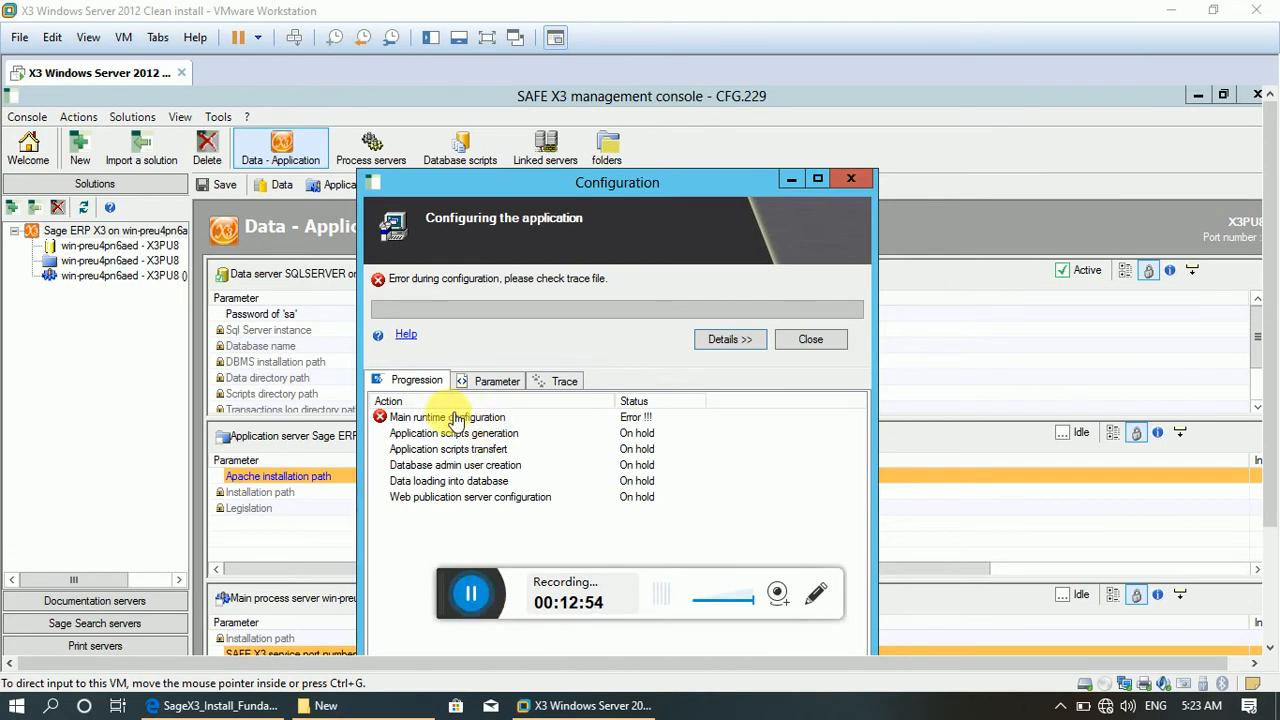
Read the trace log of the application configuration, close it and acknowledge the Training Sage X3 notice.
{"action": "left_click", "coordinate": [566, 388]}
{"action": "left_click", "coordinate": [566, 385]}
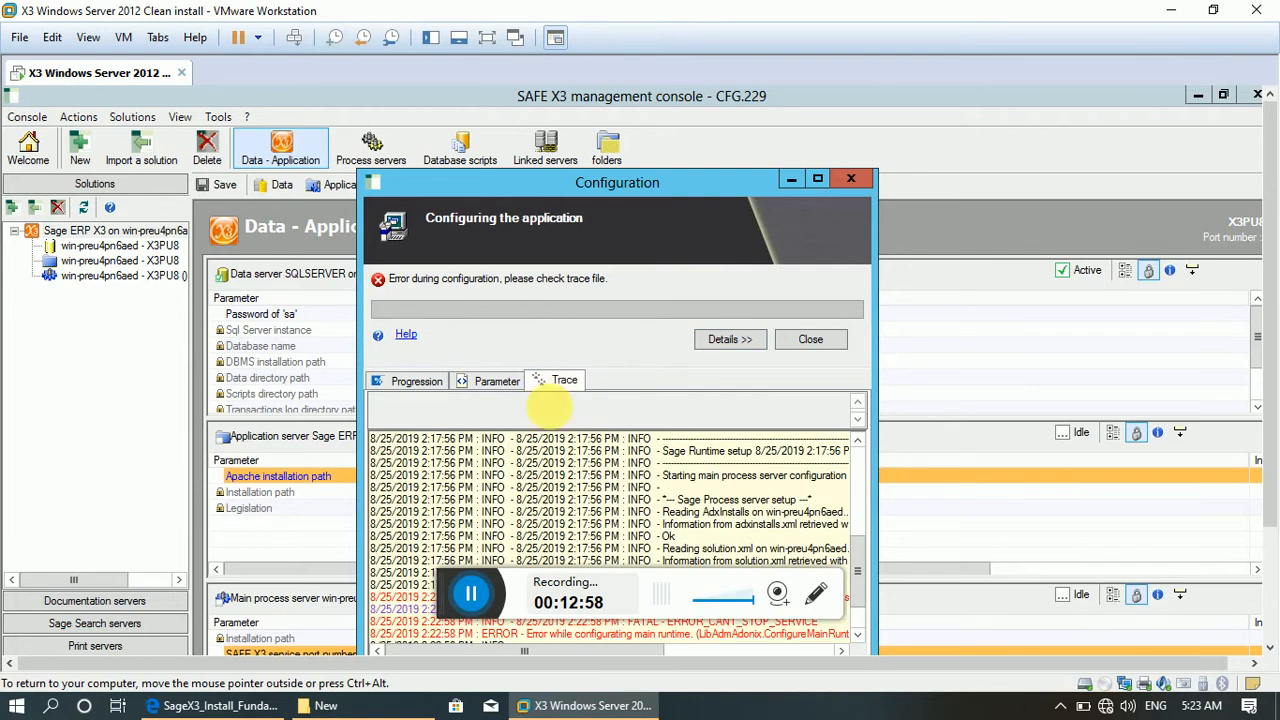
{"action": "mouse_move", "coordinate": [449, 595]}
{"action": "left_mouse_down"}
{"action": "mouse_move", "coordinate": [340, 596]}
{"action": "mouse_move", "coordinate": [137, 660]}
{"action": "mouse_move", "coordinate": [105, 635]}
{"action": "left_mouse_up"}
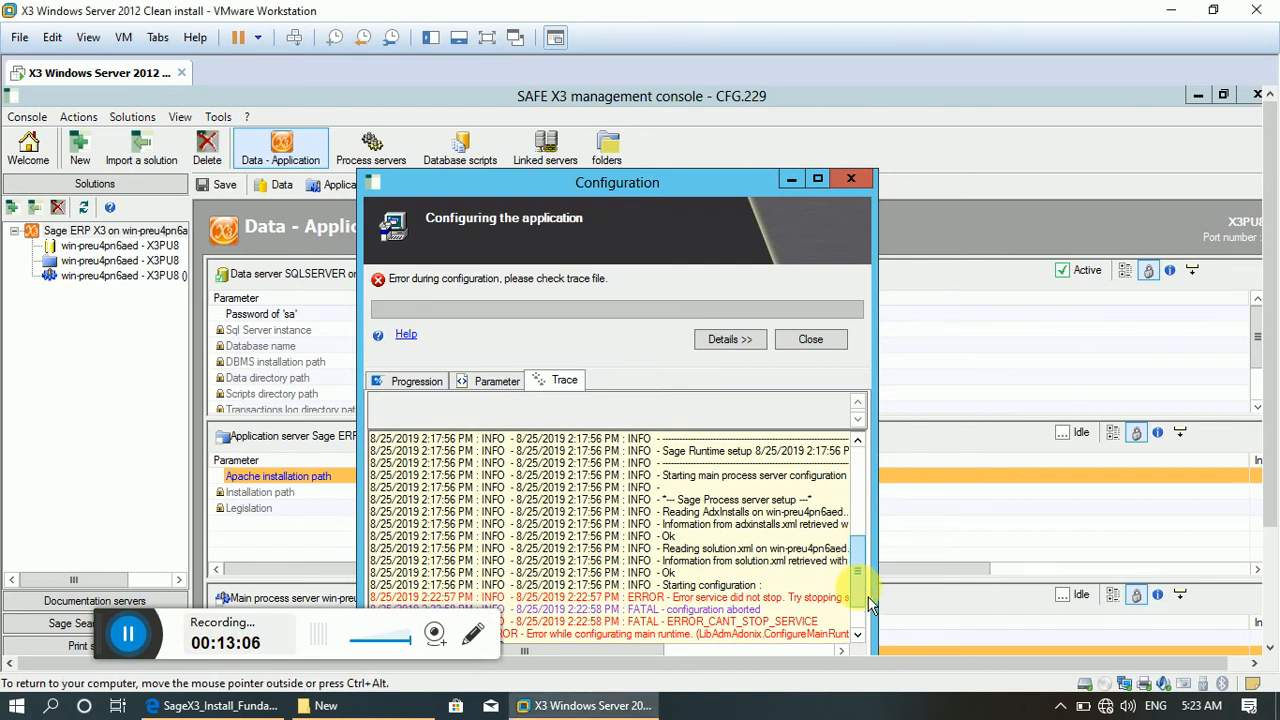
{"action": "scroll", "coordinate": [862, 630], "scroll_direction": "down", "scroll_amount": 2}
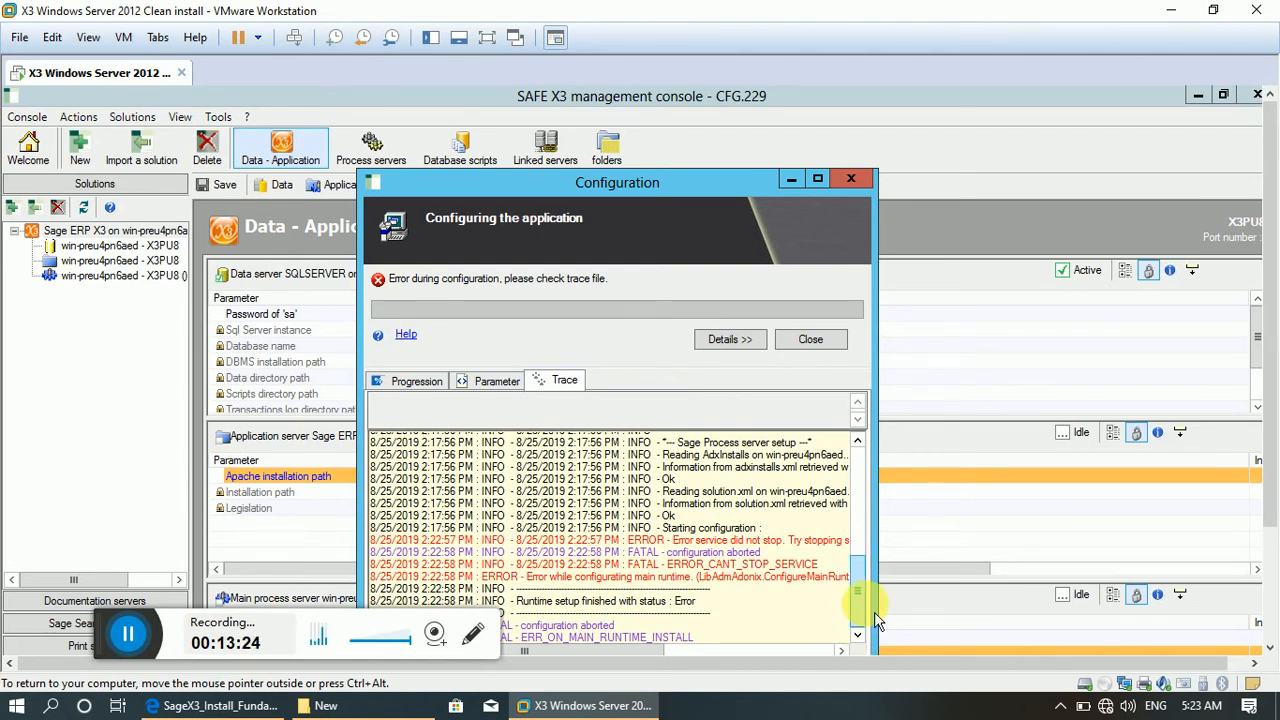
{"action": "left_click", "coordinate": [828, 343]}
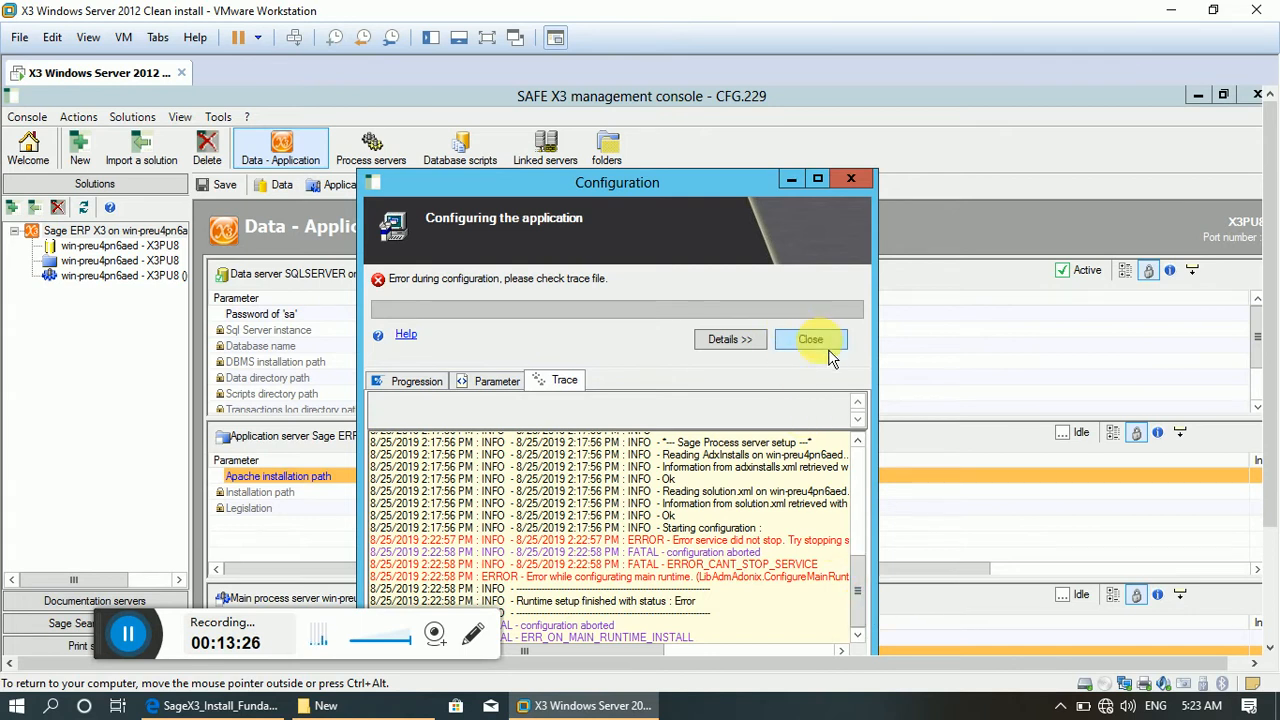
{"action": "left_click", "coordinate": [828, 344]}
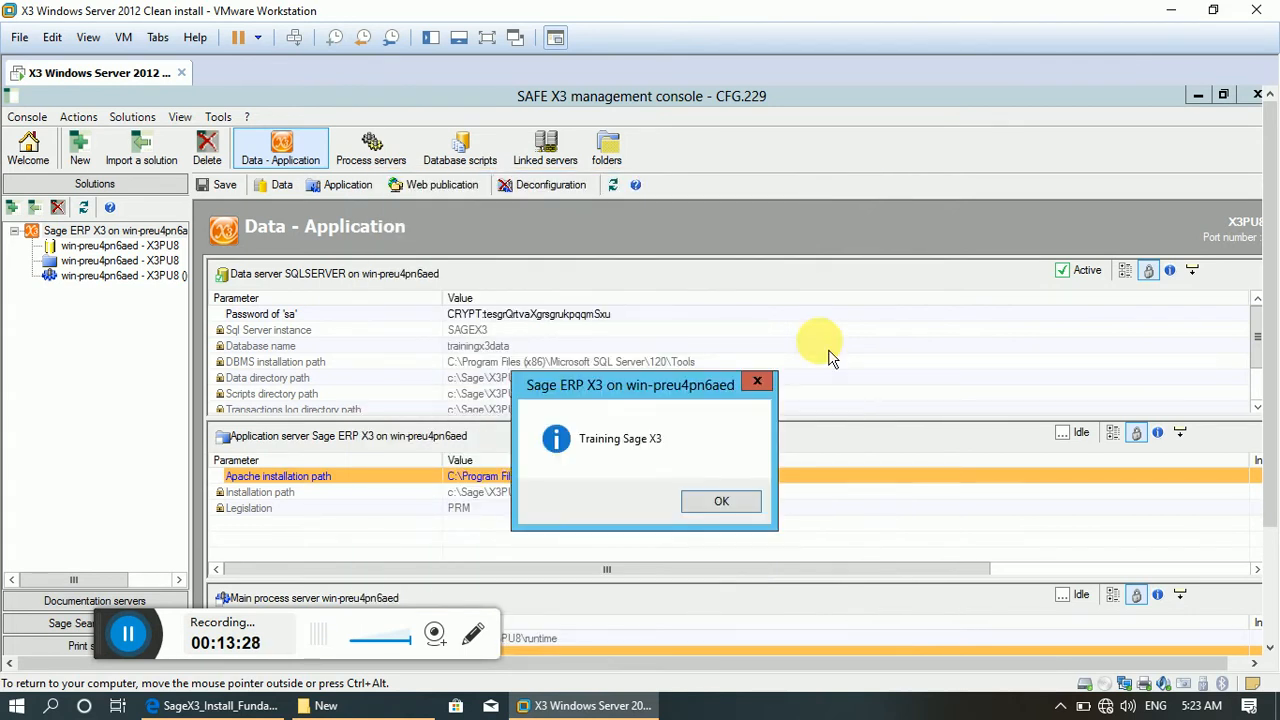
{"action": "left_click", "coordinate": [724, 502]}
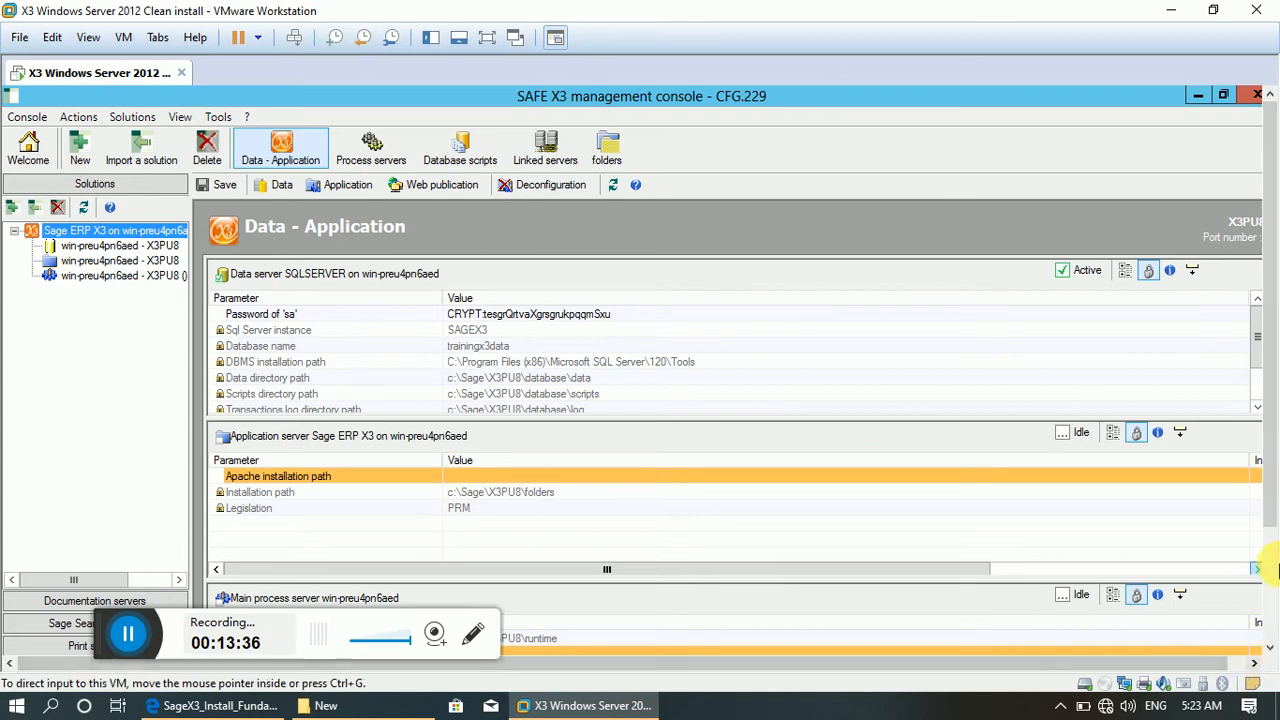
Set the main process server's SAFE X3 service port number to 1890 and the application server's Apache installation path to the Apache 2.2.25 entry.
{"action": "left_click", "coordinate": [1268, 552]}
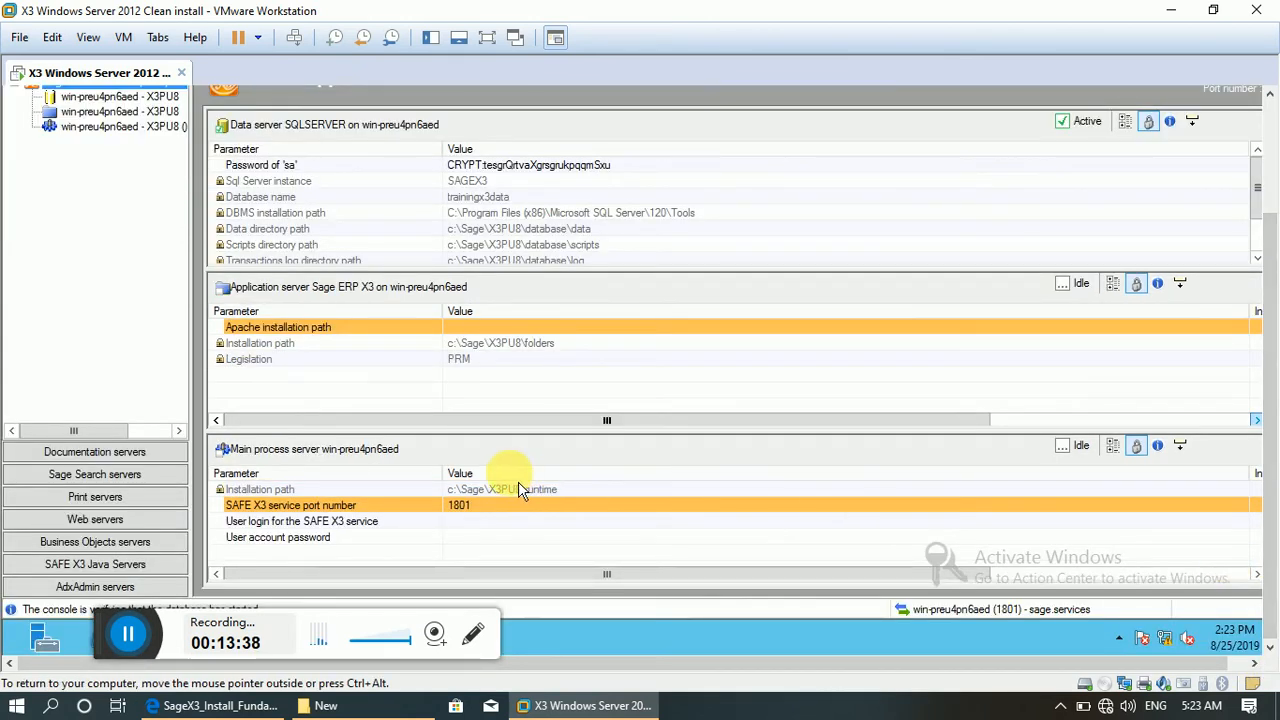
{"action": "double_click", "coordinate": [522, 524]}
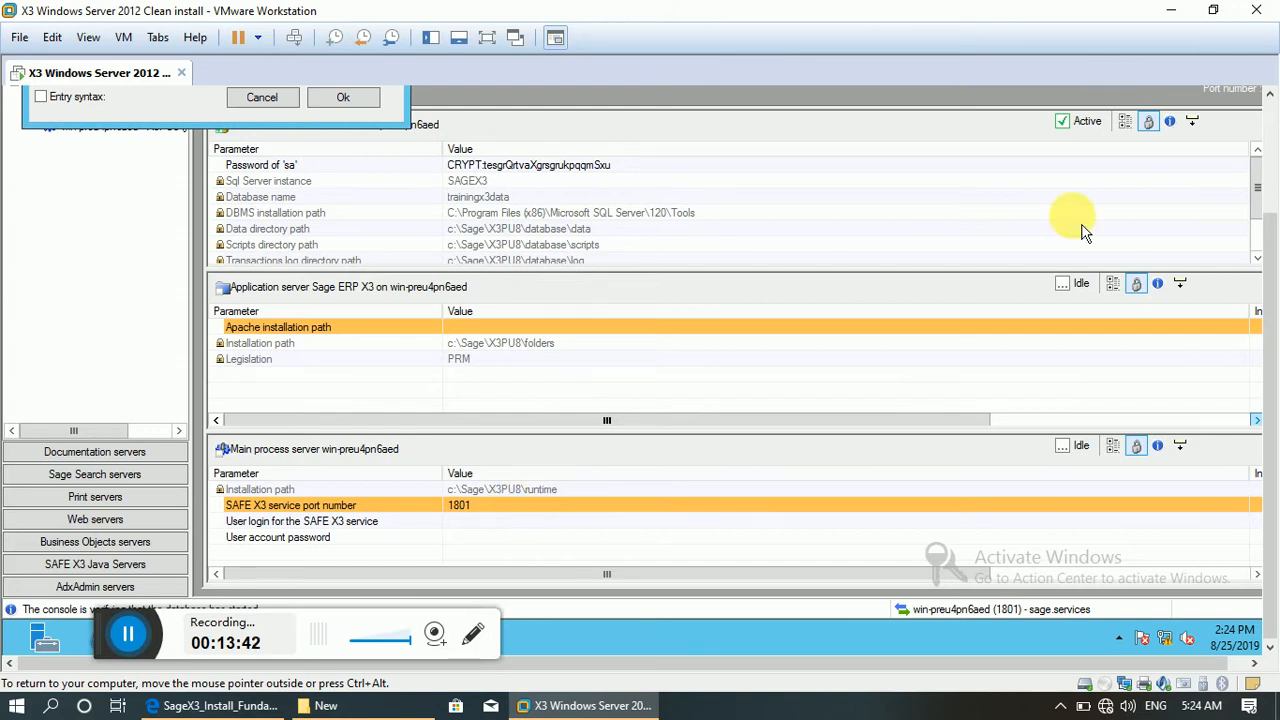
{"action": "left_click_drag", "start_coordinate": [1275, 180], "coordinate": [1268, 86]}
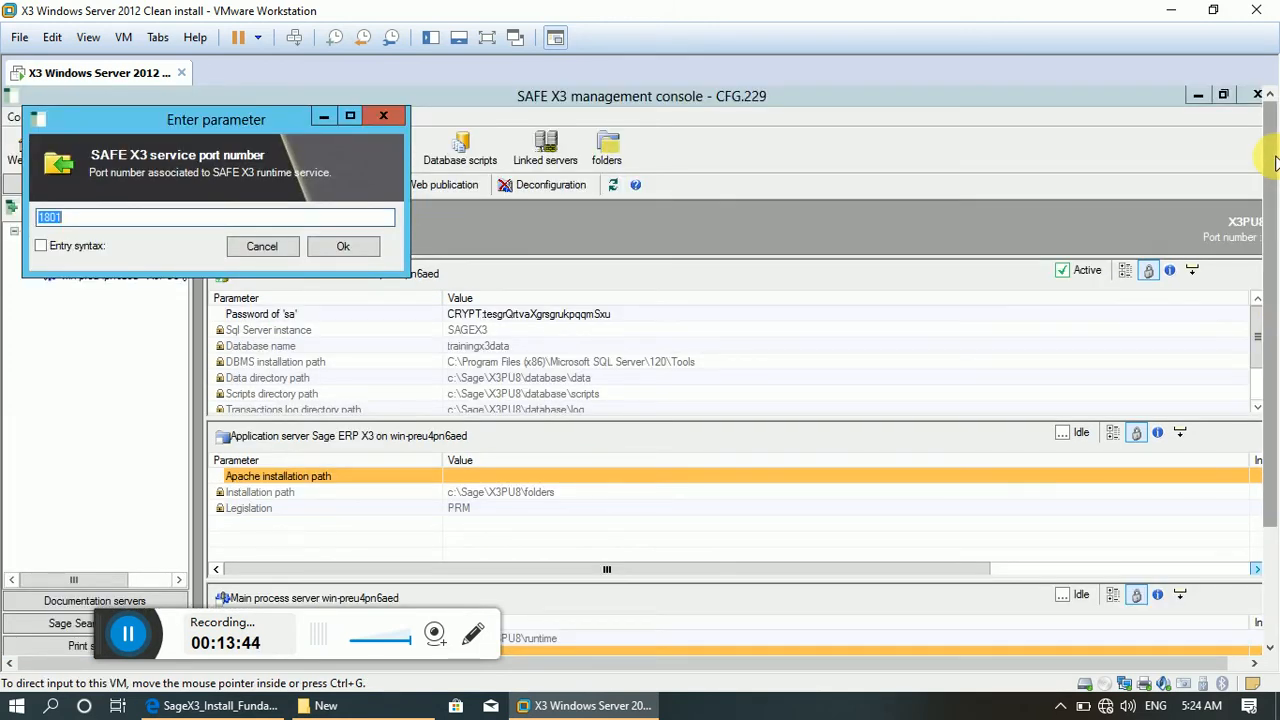
{"action": "left_click", "coordinate": [240, 217]}
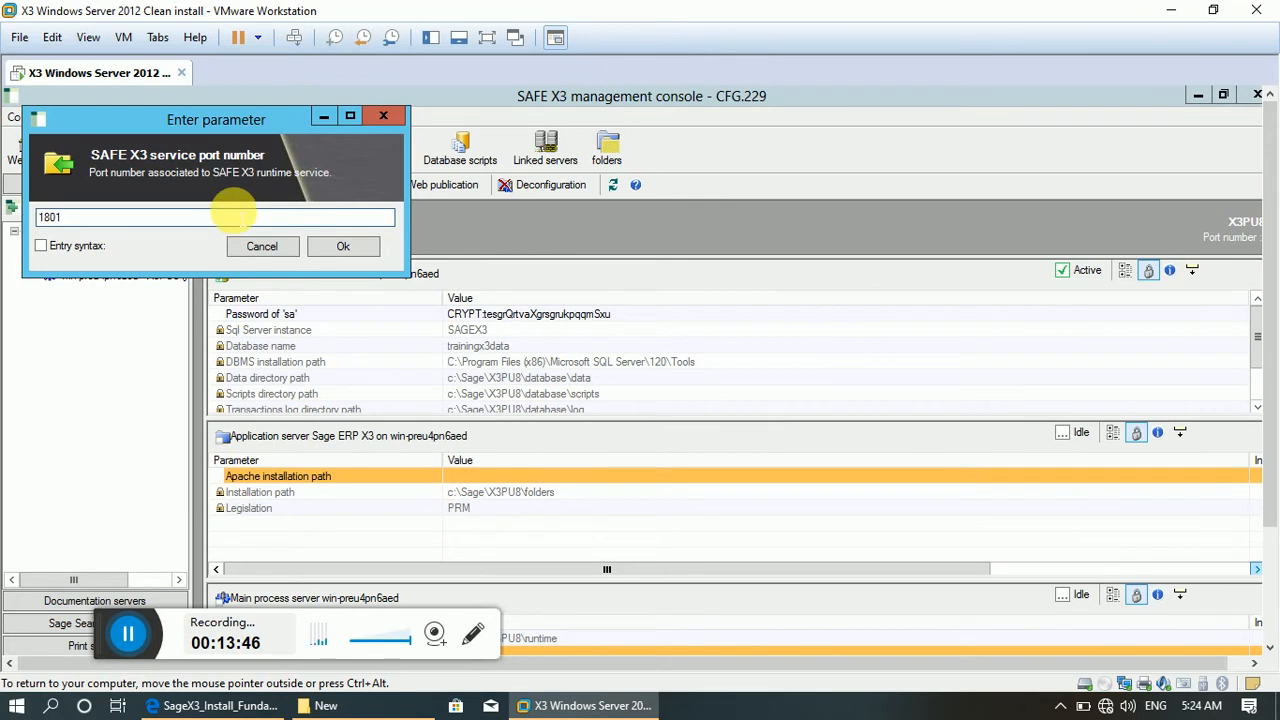
{"action": "key", "text": "BackSpace"}
{"action": "key", "text": "BackSpace"}
{"action": "type", "text": "90"}
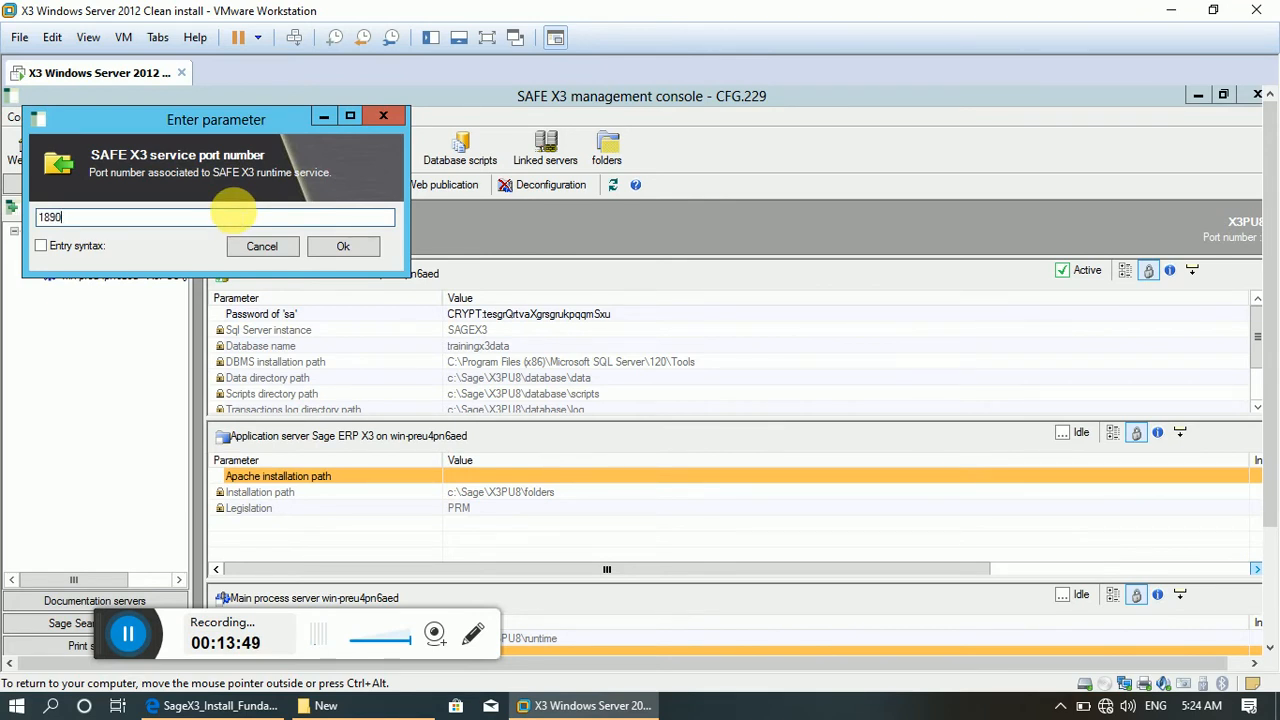
{"action": "left_click", "coordinate": [339, 248]}
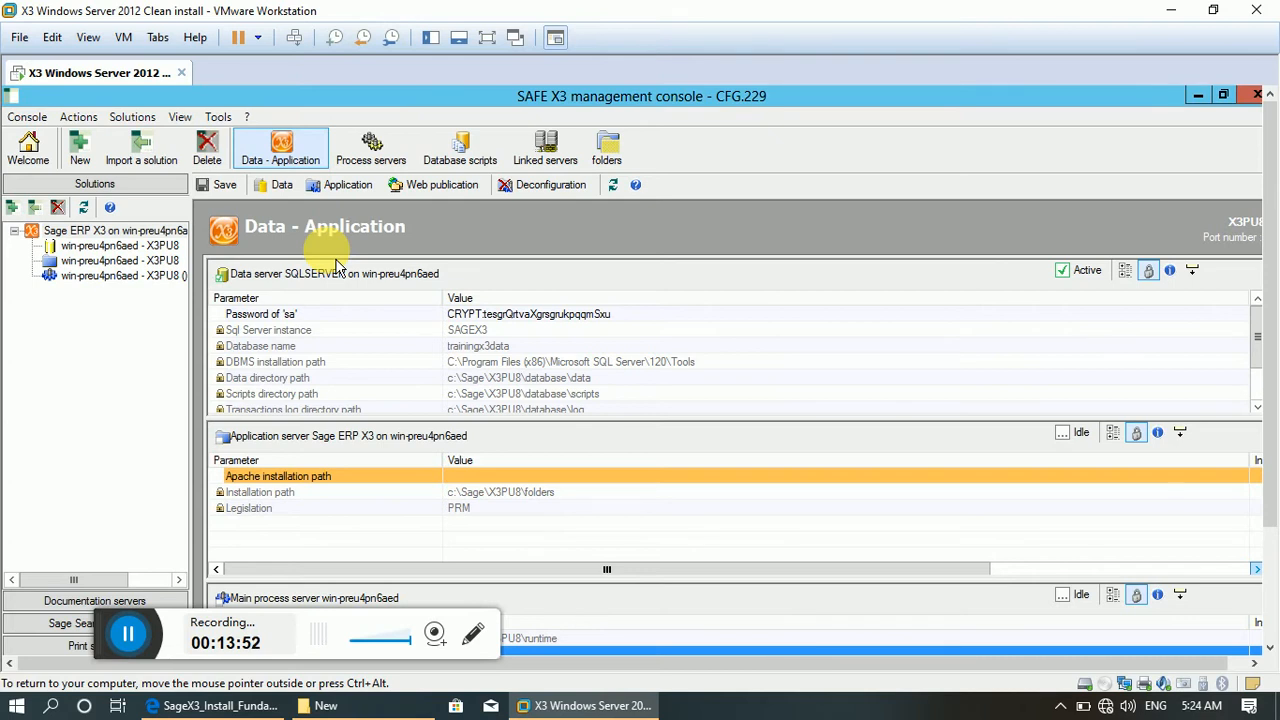
{"action": "left_click", "coordinate": [537, 474]}
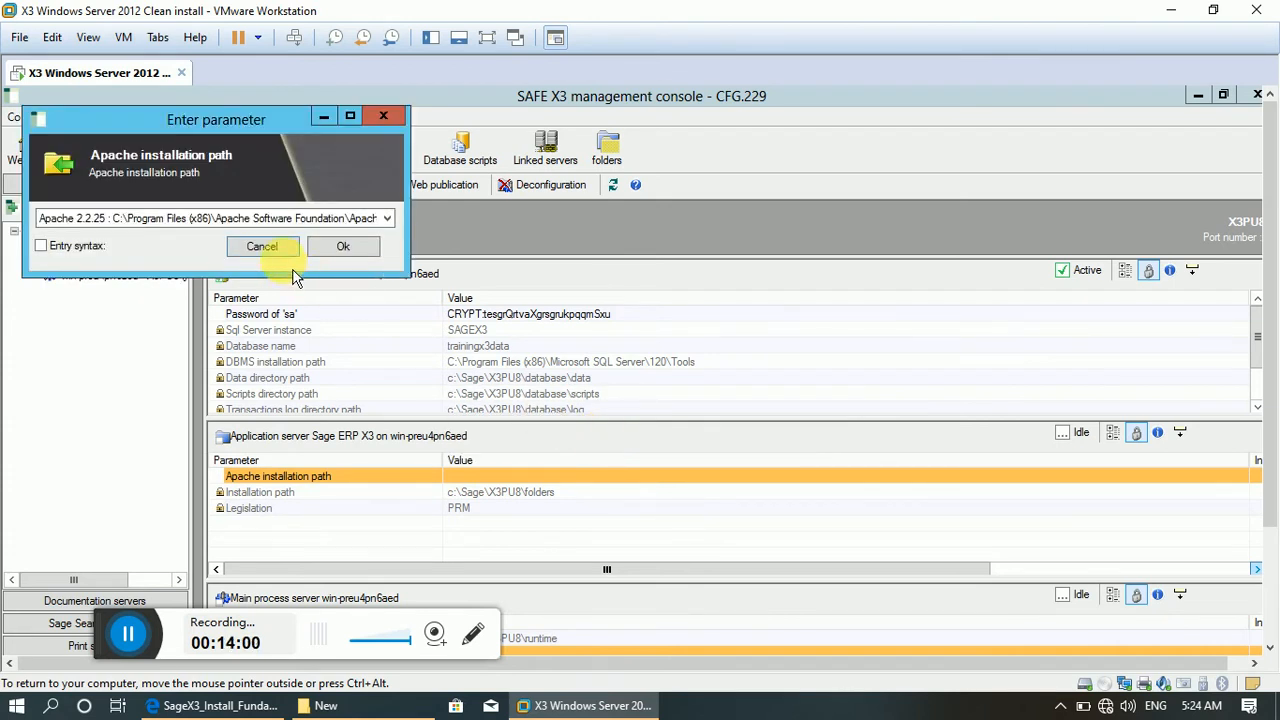
{"action": "left_click", "coordinate": [346, 249]}
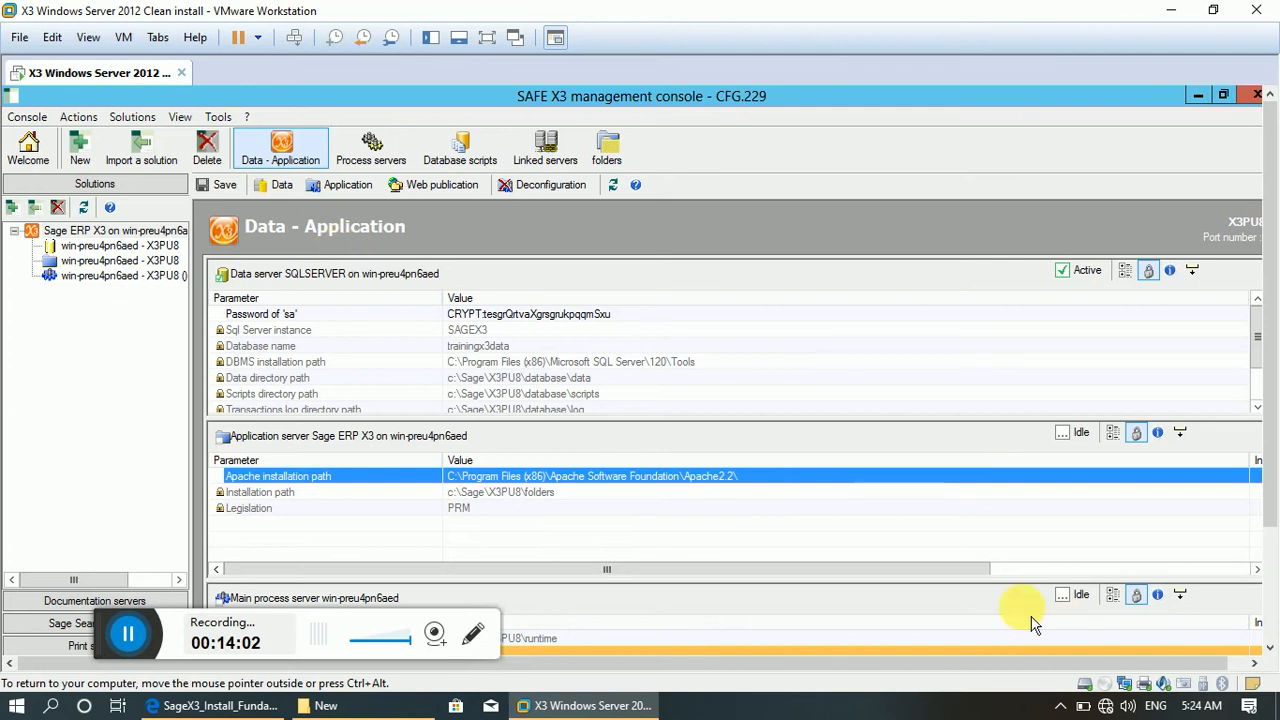
Set the main process server's user login for the SAFE X3 service to sage.services.
{"action": "left_click", "coordinate": [1266, 597]}
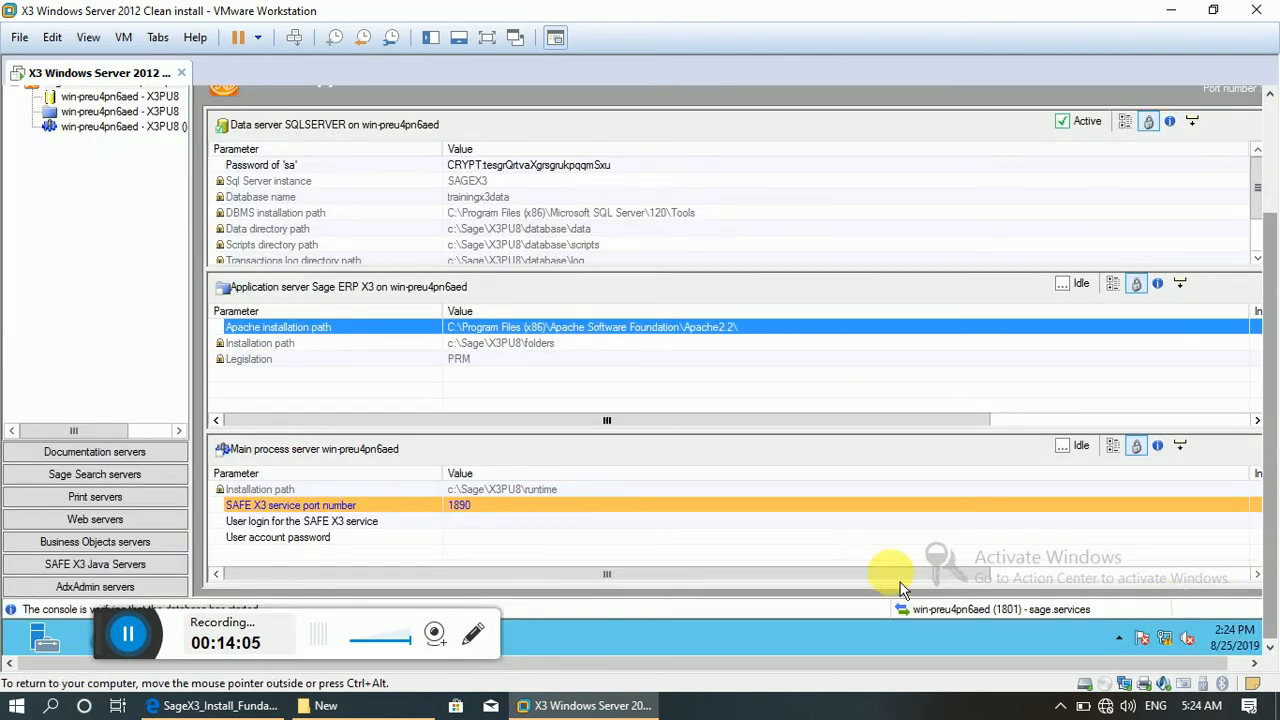
{"action": "double_click", "coordinate": [562, 538]}
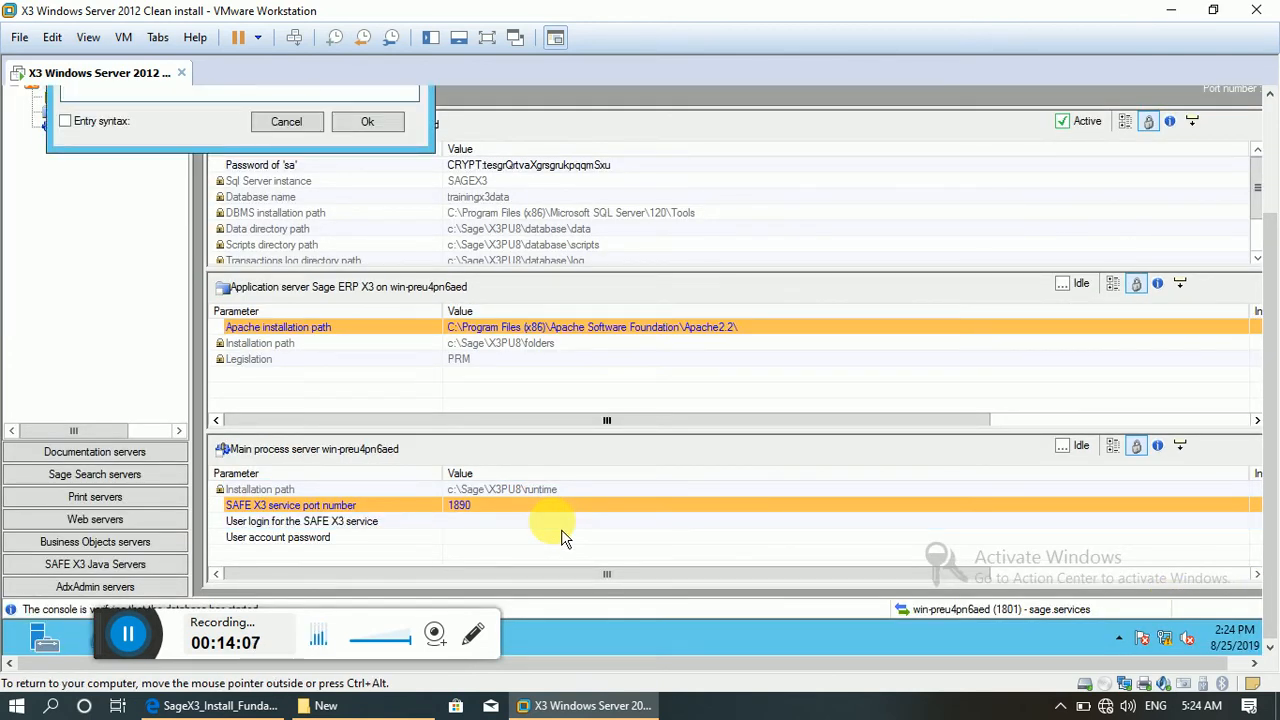
{"action": "type", "text": "sage.servi"}
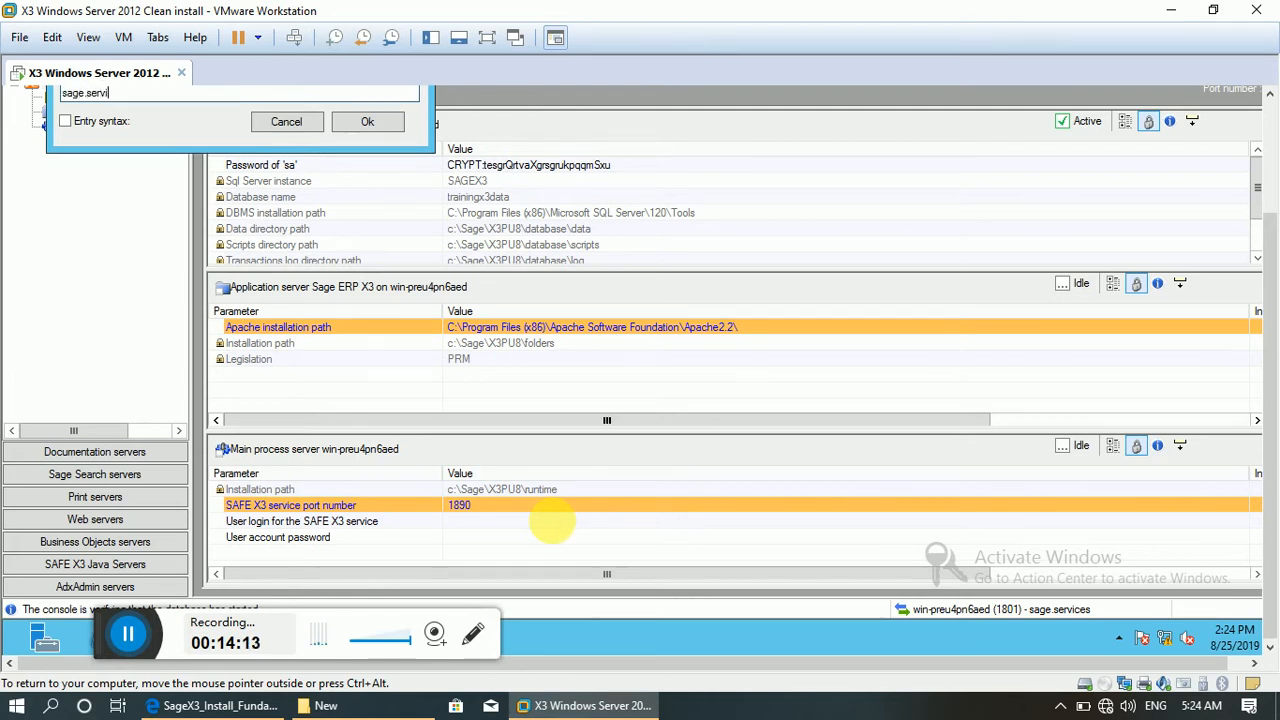
{"action": "type", "text": "ces"}
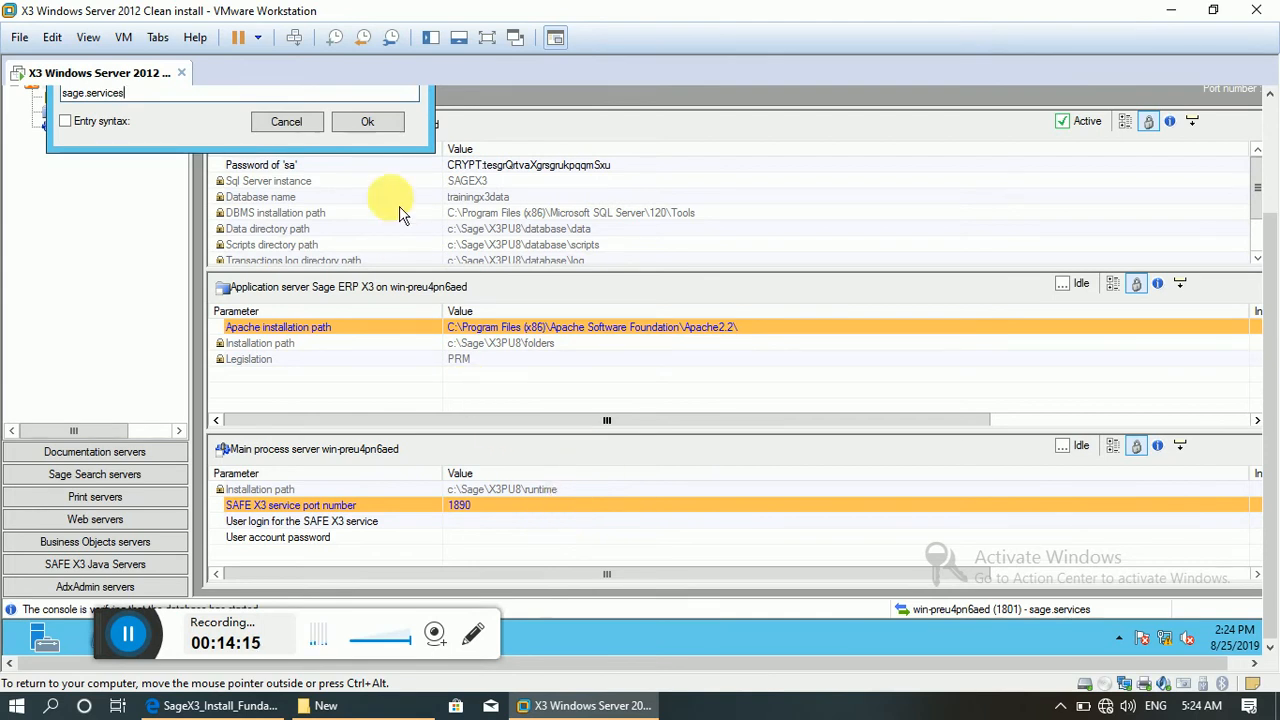
{"action": "left_click", "coordinate": [369, 122]}
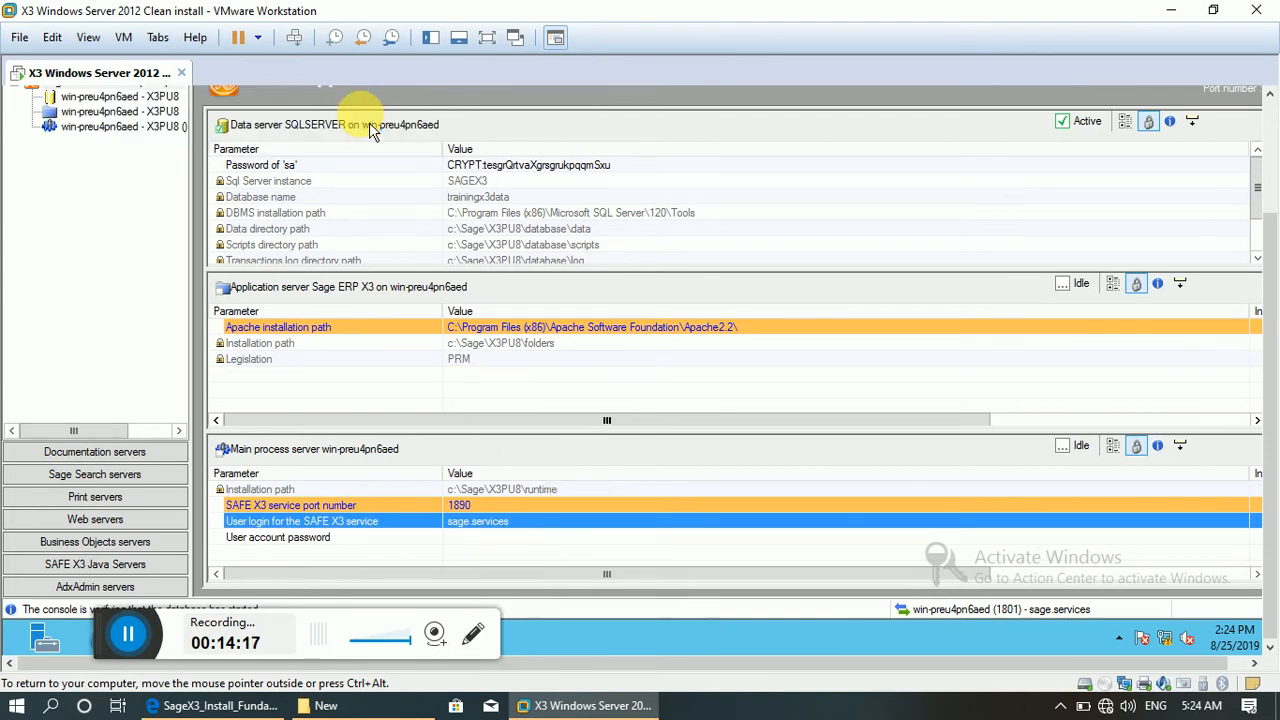
Enter the main process server's user account password for the SAFE X3 service.
{"action": "double_click", "coordinate": [494, 541]}
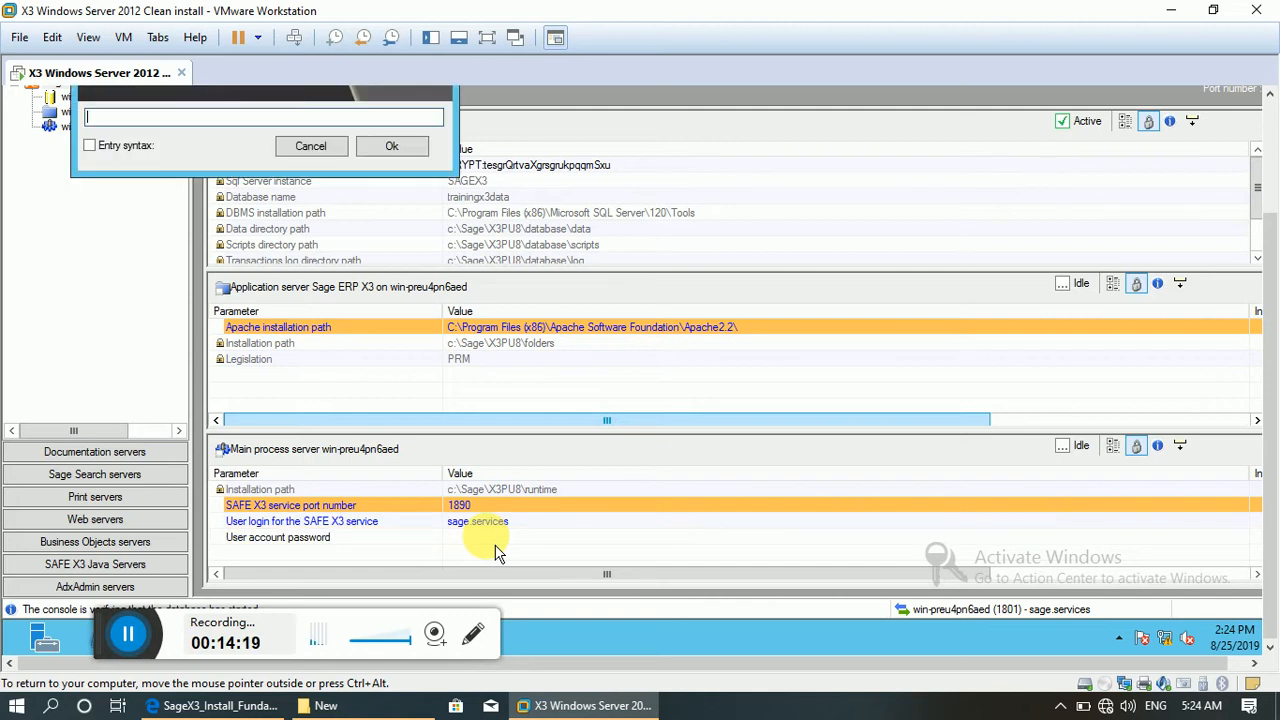
{"action": "type", "text": "**********"}
{"action": "left_click", "coordinate": [393, 148]}
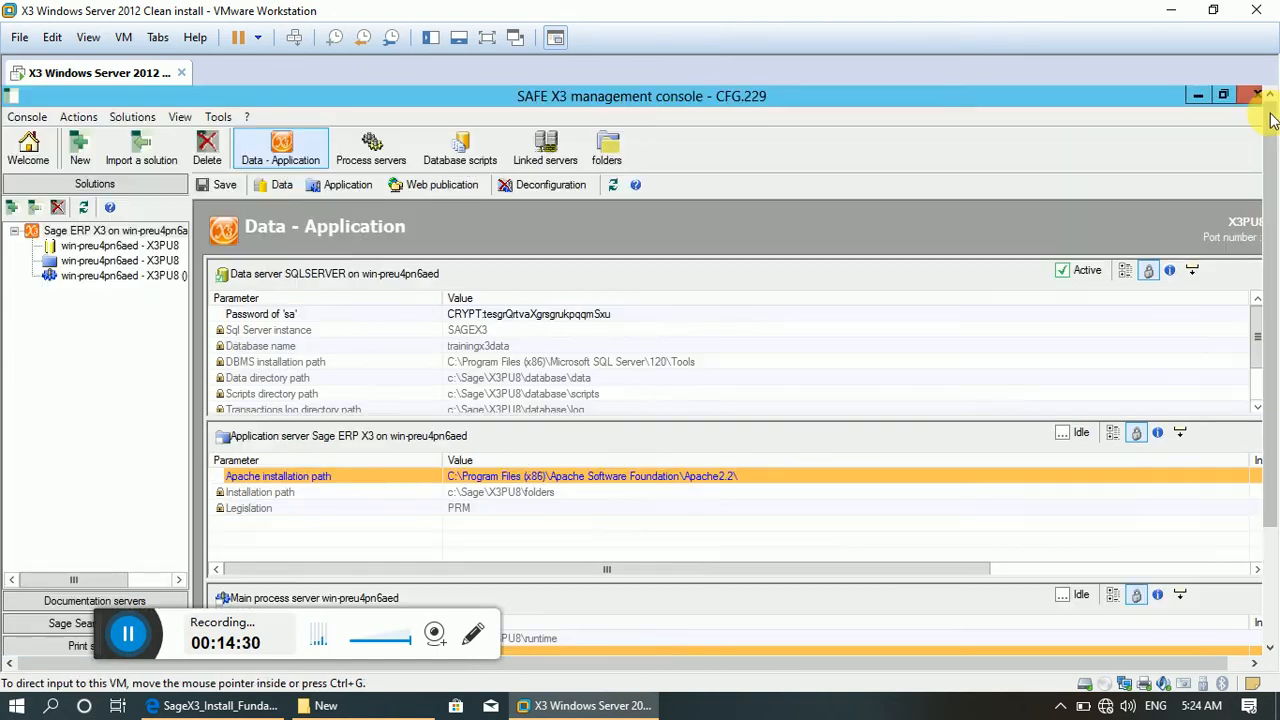
Save the solution's parameters, acknowledge the Training Sage X3 notice and check the stored main process server values.
{"action": "left_click", "coordinate": [1272, 118]}
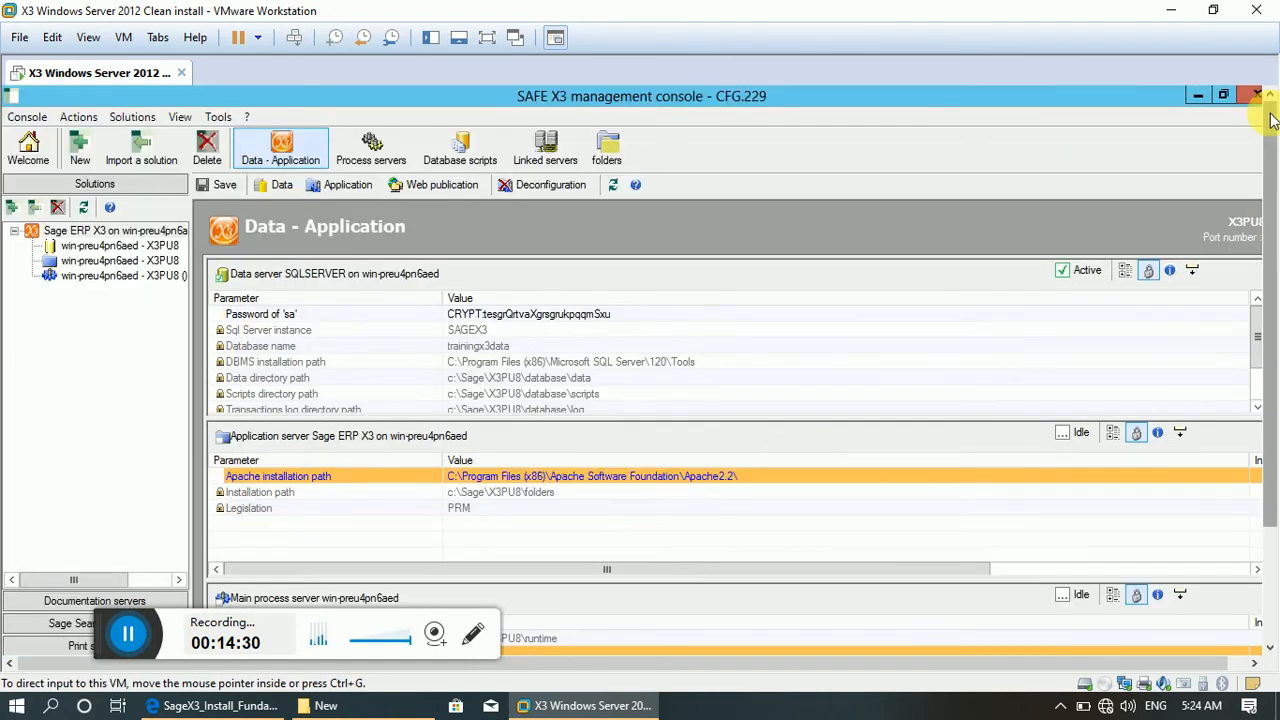
{"action": "left_click", "coordinate": [238, 192]}
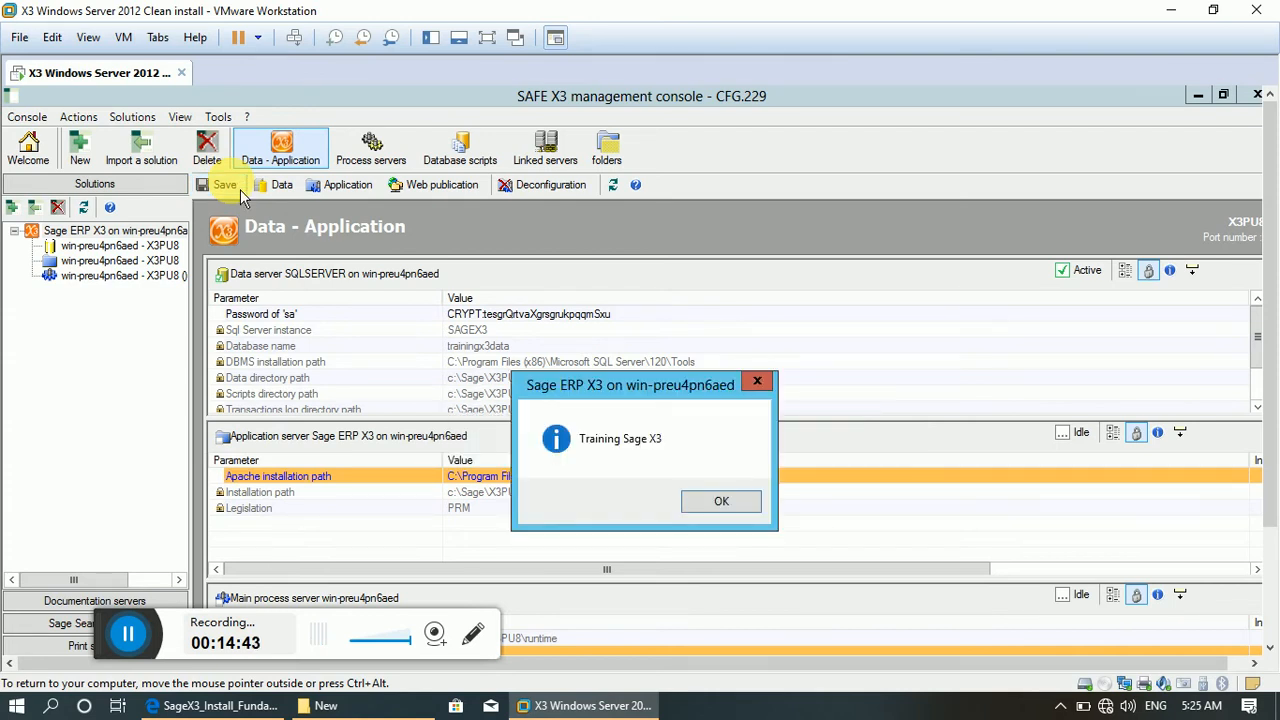
{"action": "left_click", "coordinate": [730, 503]}
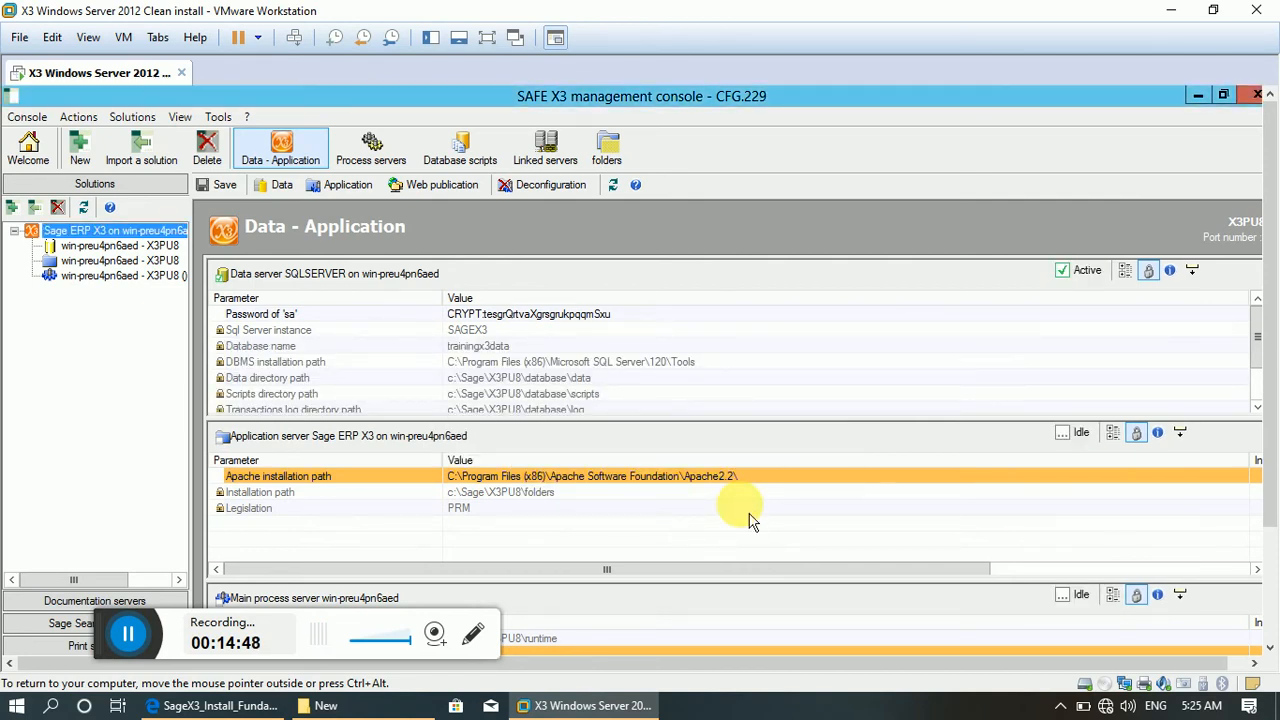
{"action": "left_click", "coordinate": [1271, 600]}
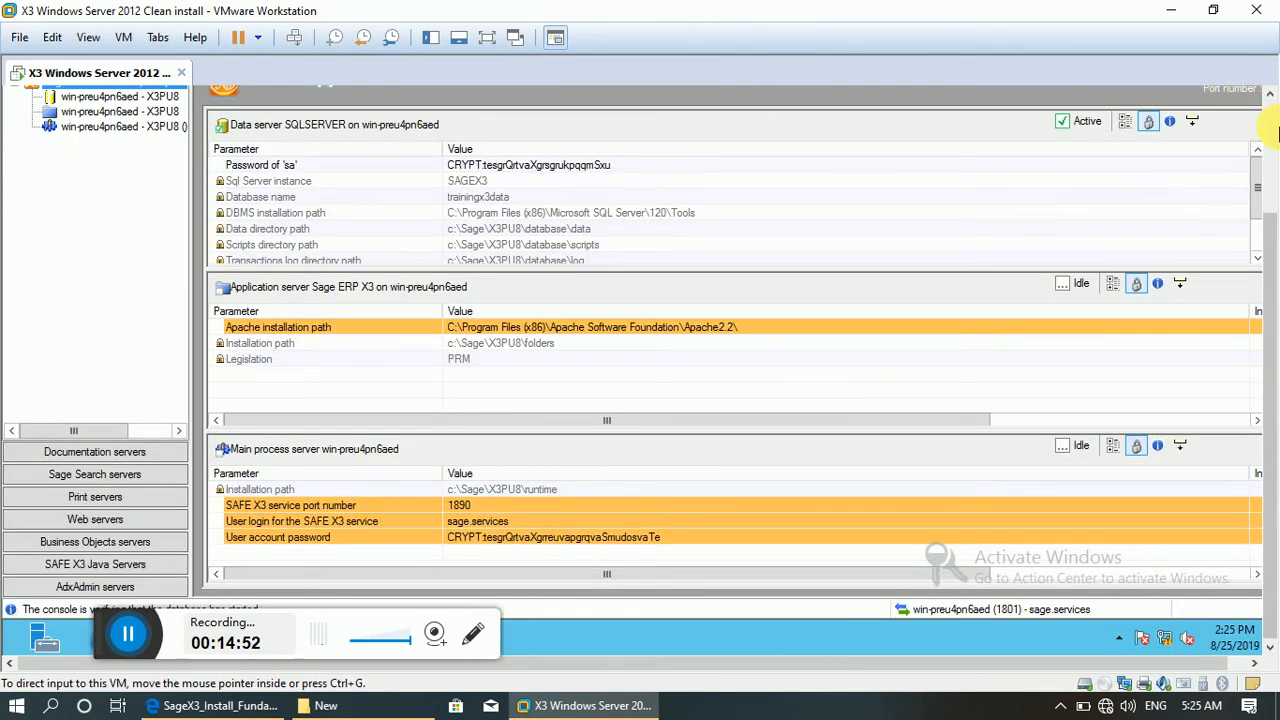
Start the configuration of the X3PU8 solution's application component and confirm it.
{"action": "left_click", "coordinate": [1268, 98]}
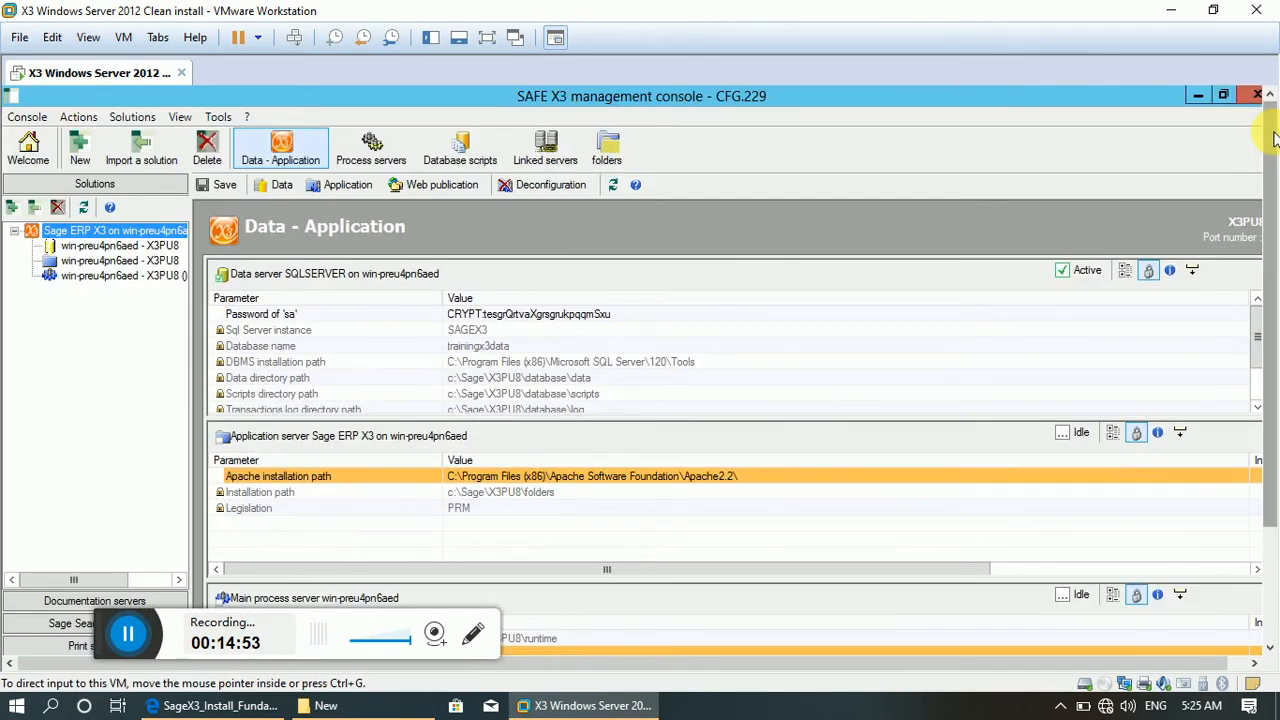
{"action": "left_click", "coordinate": [338, 186]}
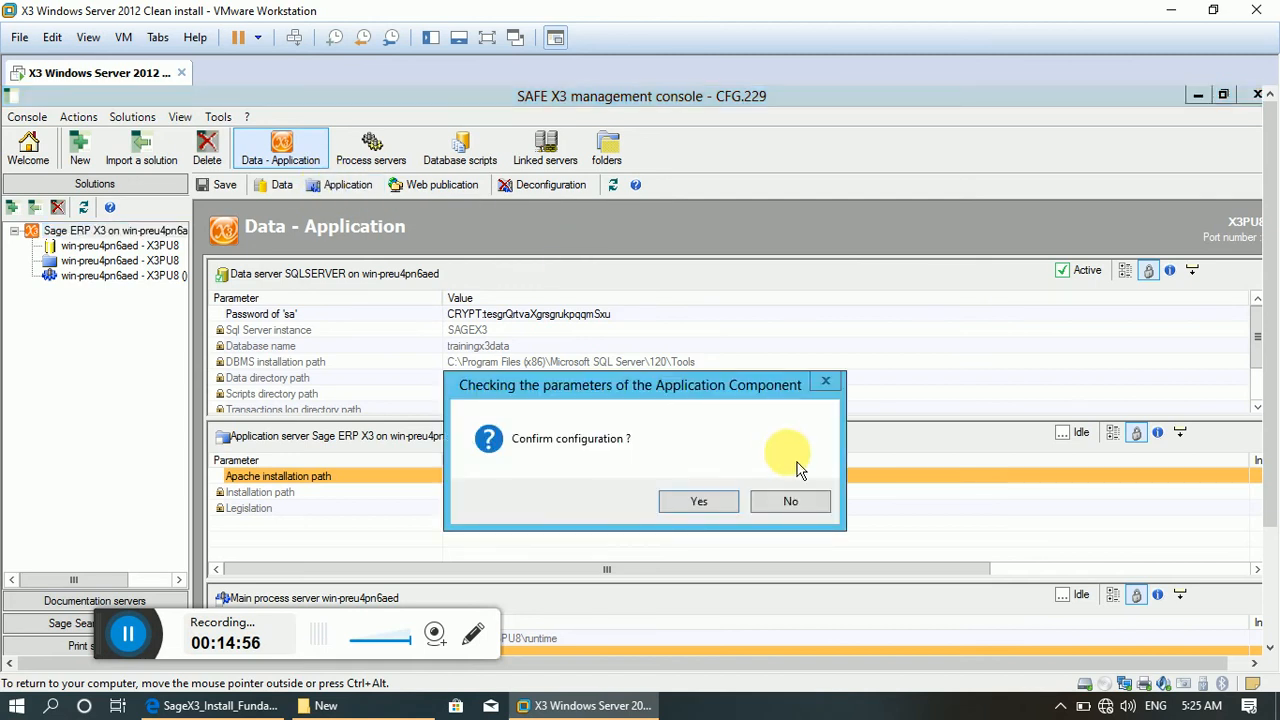
{"action": "left_click", "coordinate": [728, 508]}
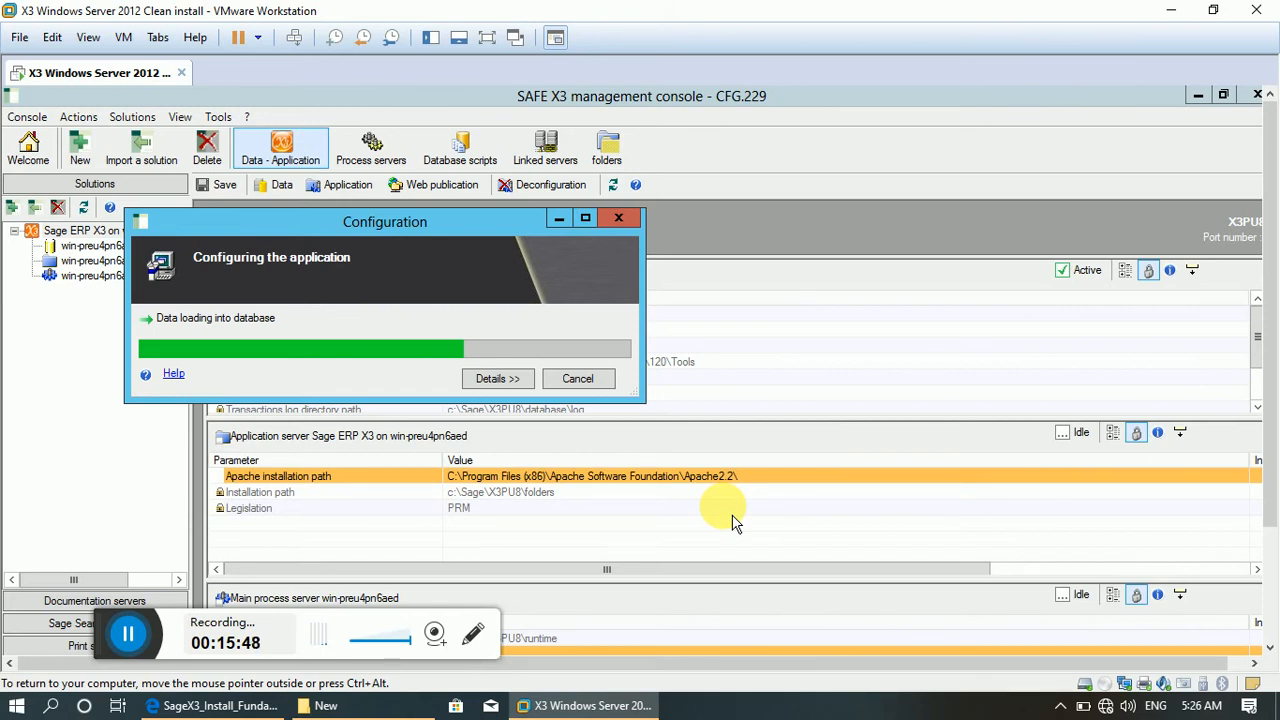
{"action": "left_click", "coordinate": [437, 645]}
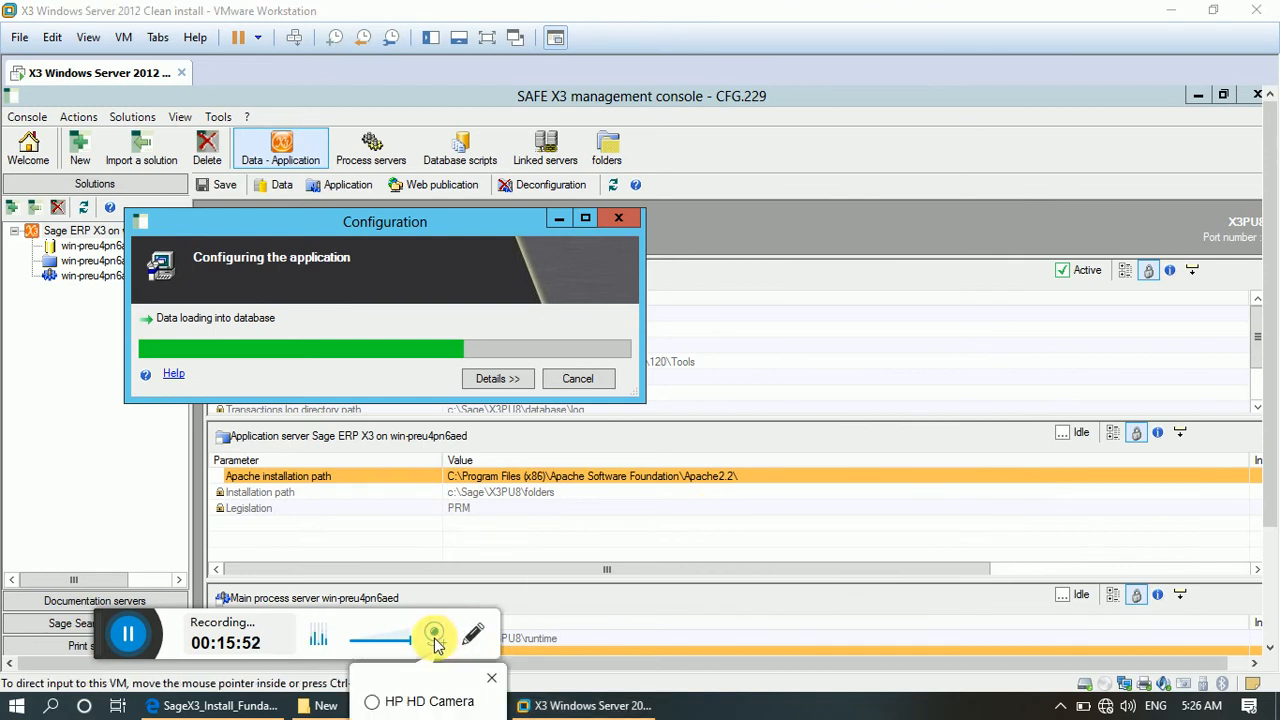
{"action": "left_click", "coordinate": [388, 703]}
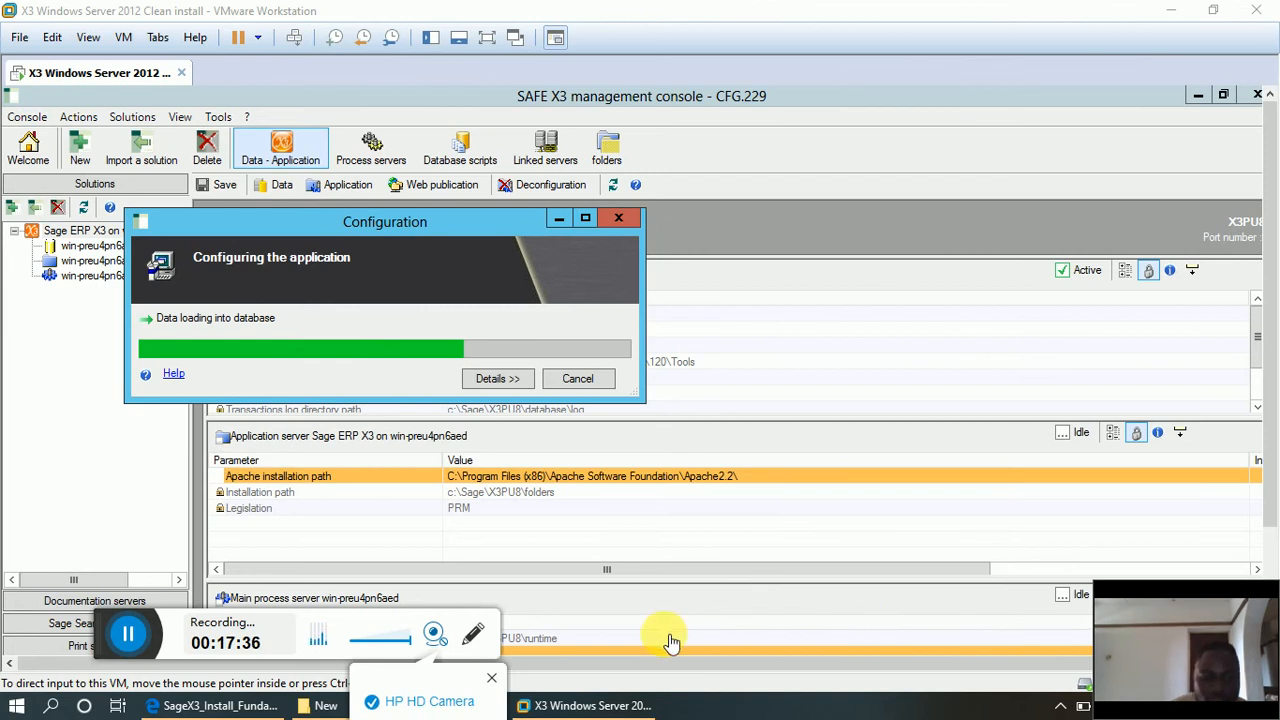
{"action": "left_click", "coordinate": [434, 634]}
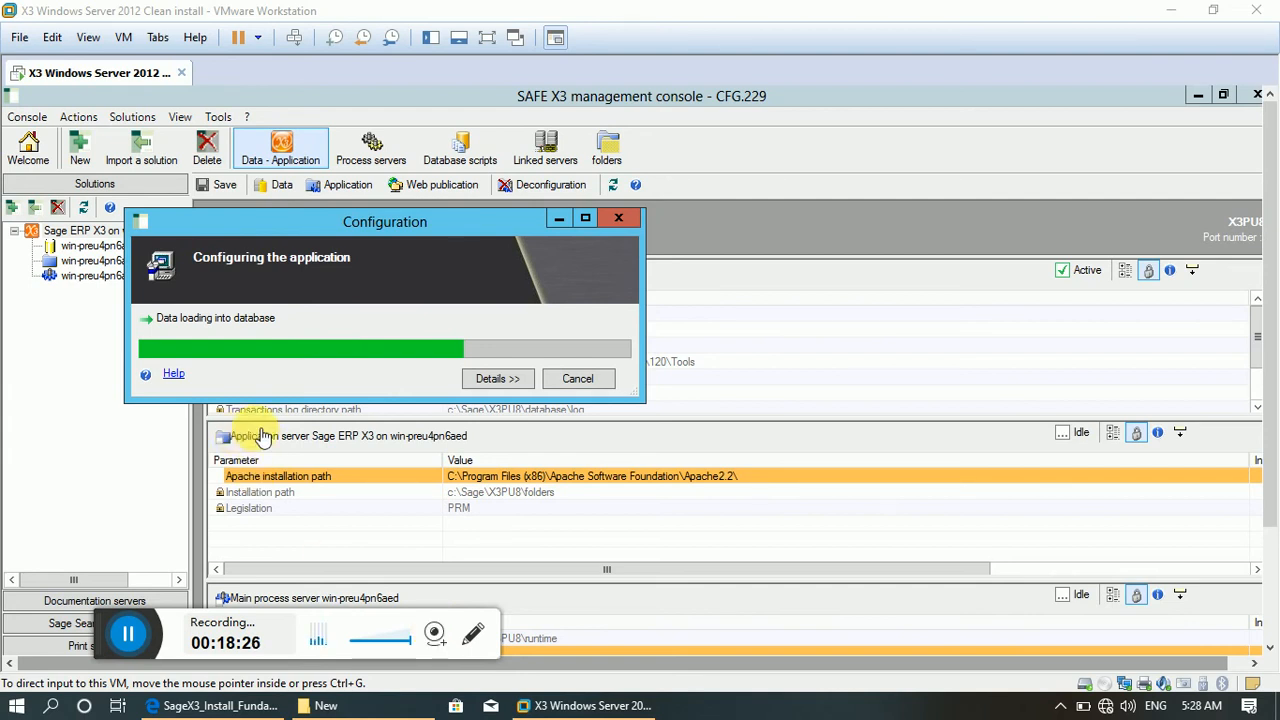
Expand the details of the running application configuration and review its trace, parameters and action progression.
{"action": "left_click", "coordinate": [495, 380]}
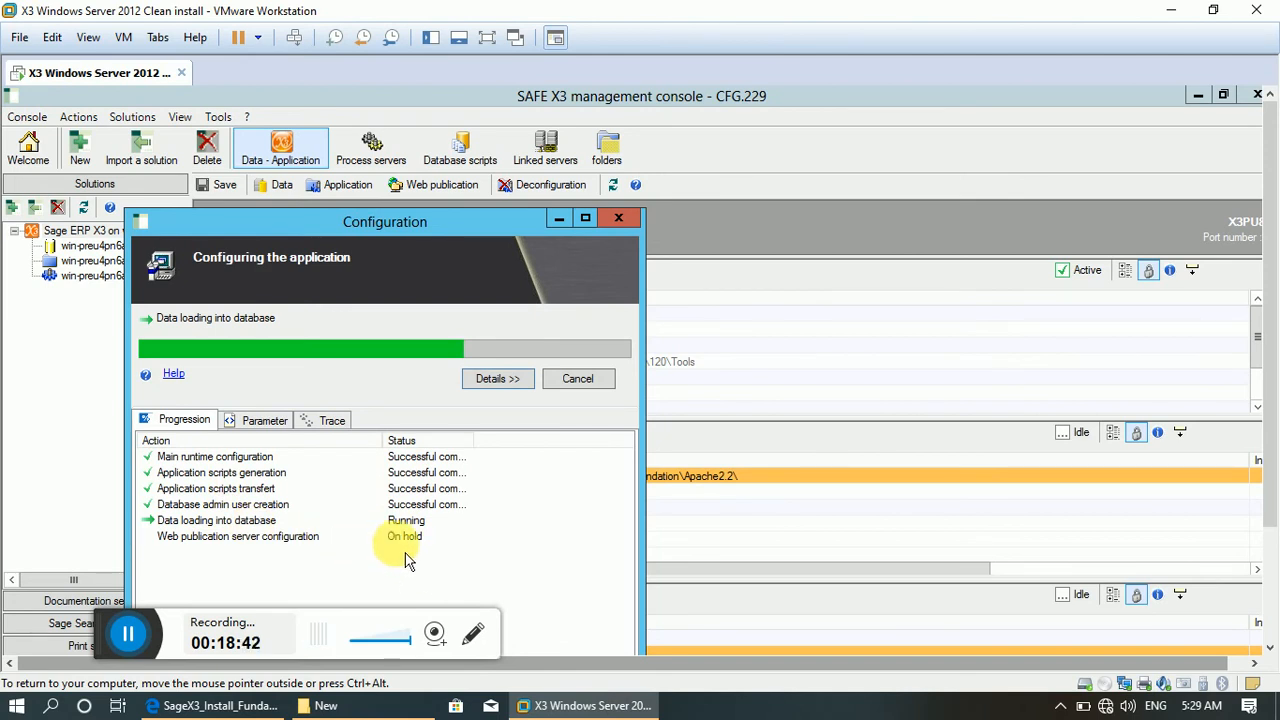
{"action": "left_click", "coordinate": [332, 421]}
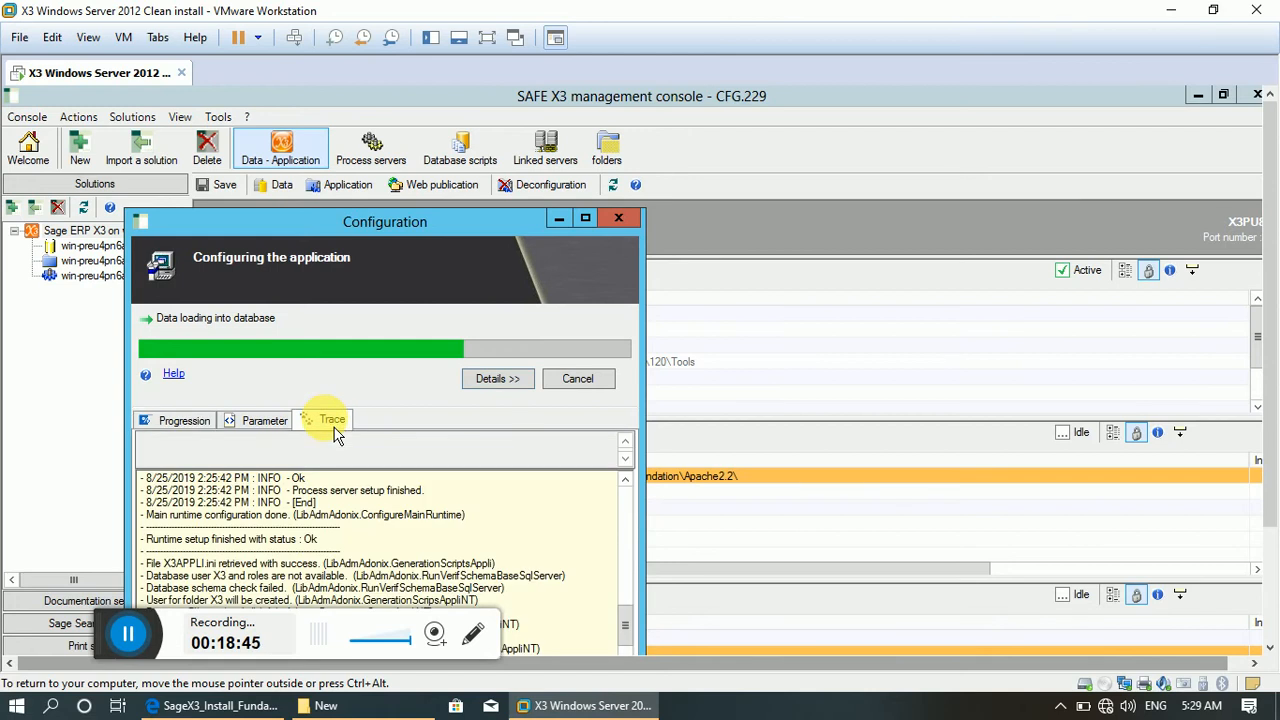
{"action": "left_click", "coordinate": [265, 428]}
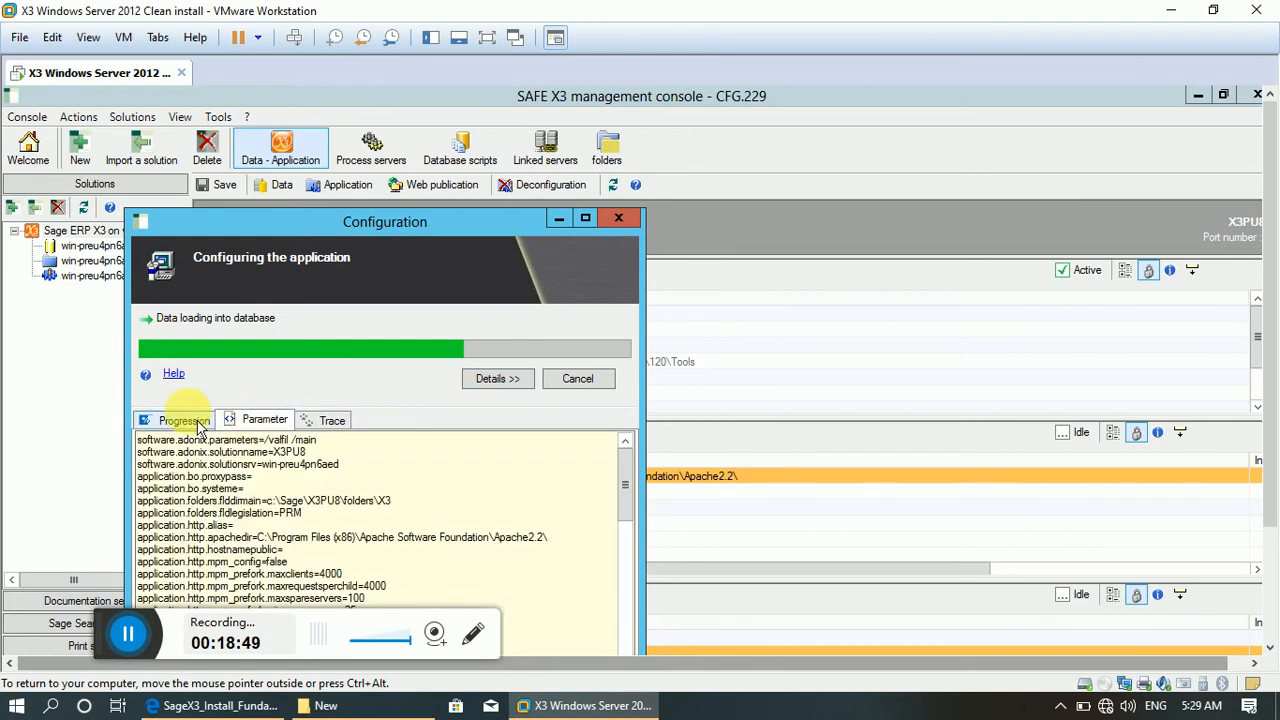
{"action": "left_click", "coordinate": [184, 422]}
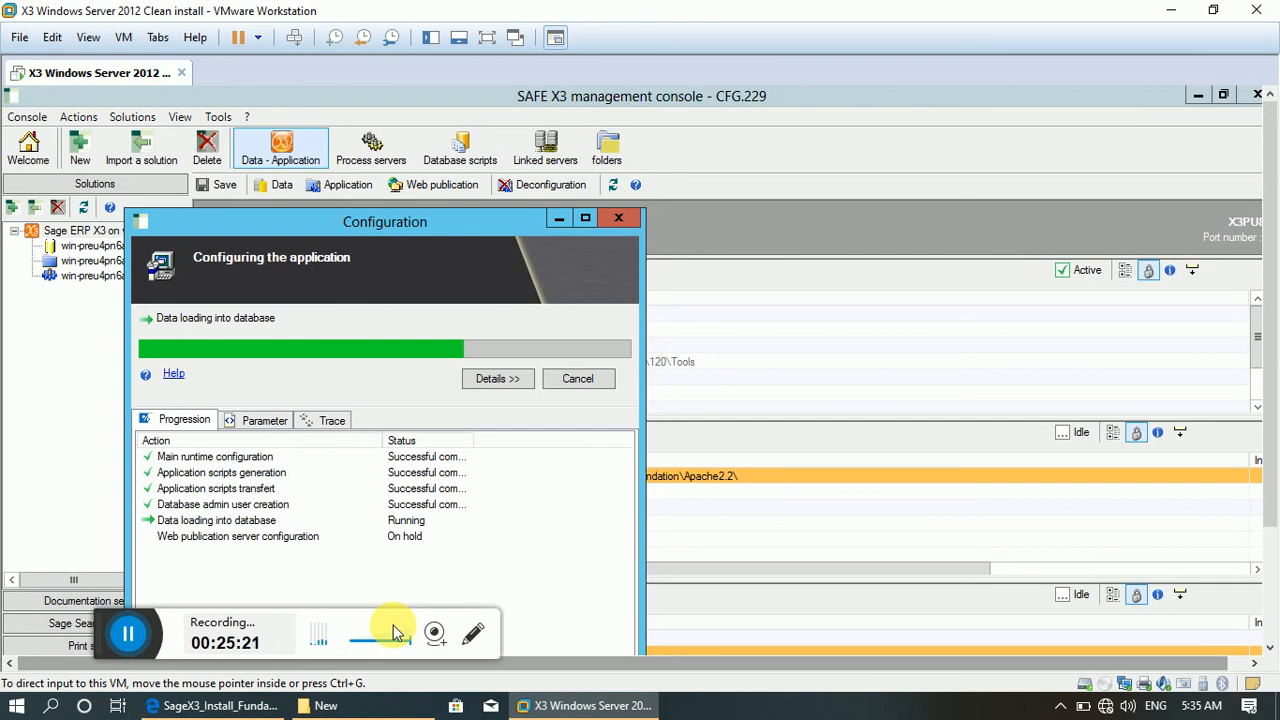
{"action": "left_click", "coordinate": [128, 633]}
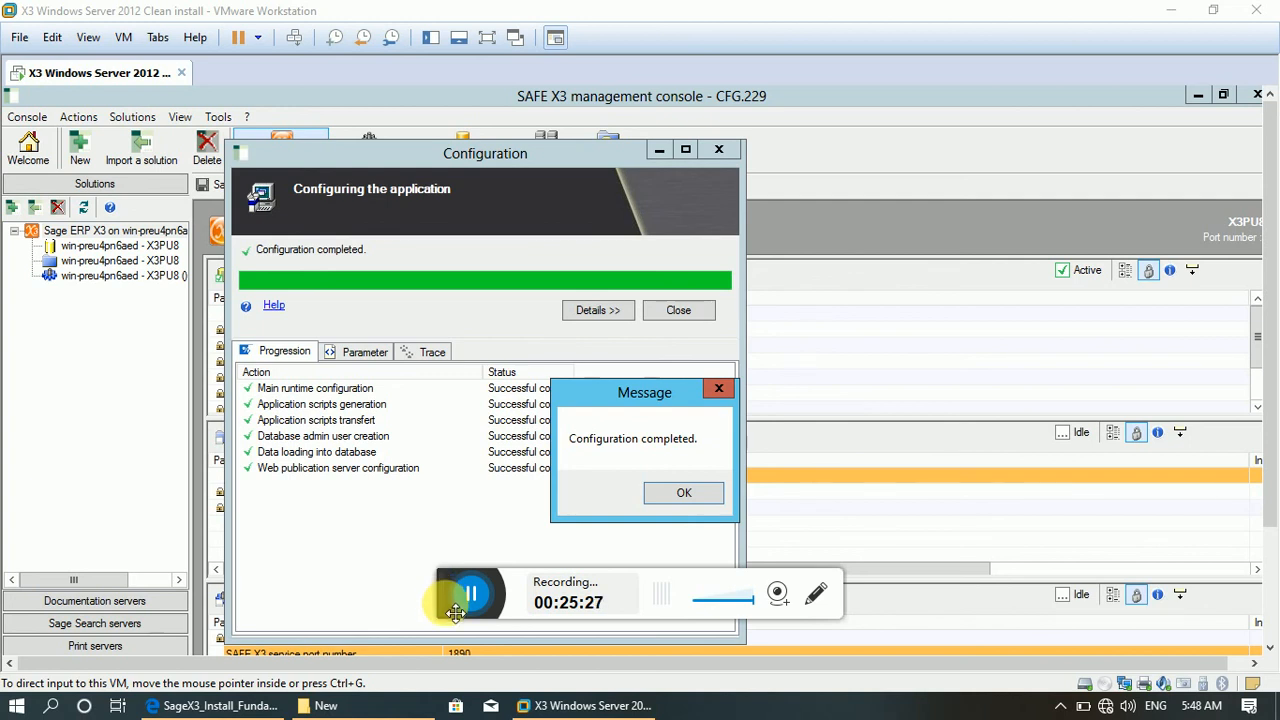
{"action": "left_click_drag", "start_coordinate": [444, 597], "coordinate": [30, 690]}
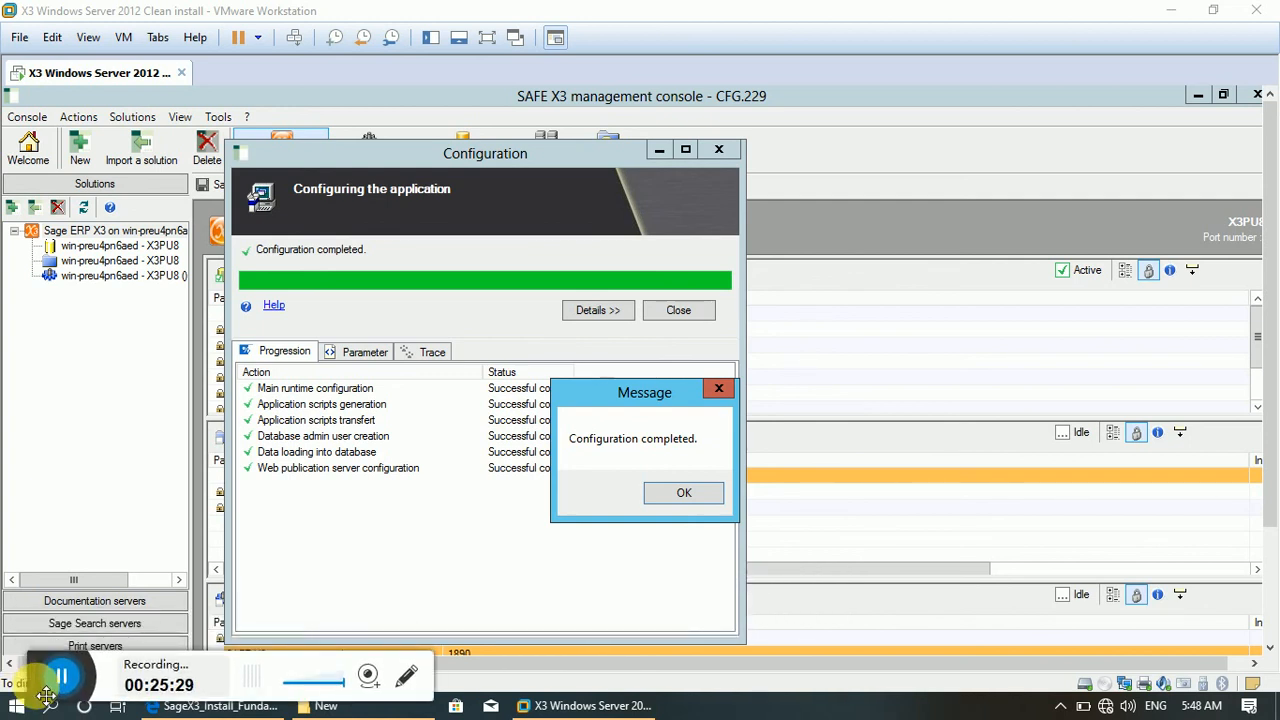
Acknowledge the configuration message, close the Configuration window and the Training Sage X3 notice, and check the status of the data, application and main process servers.
{"action": "mouse_move", "coordinate": [549, 712]}
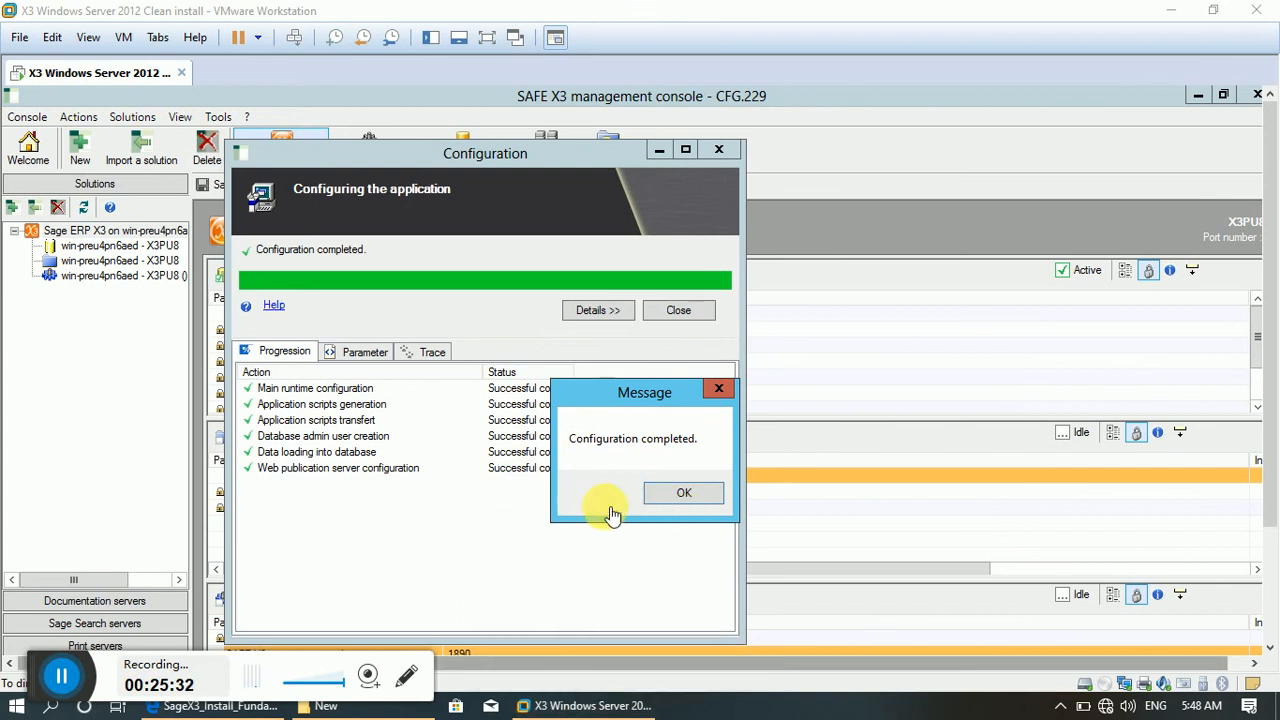
{"action": "left_click", "coordinate": [684, 493]}
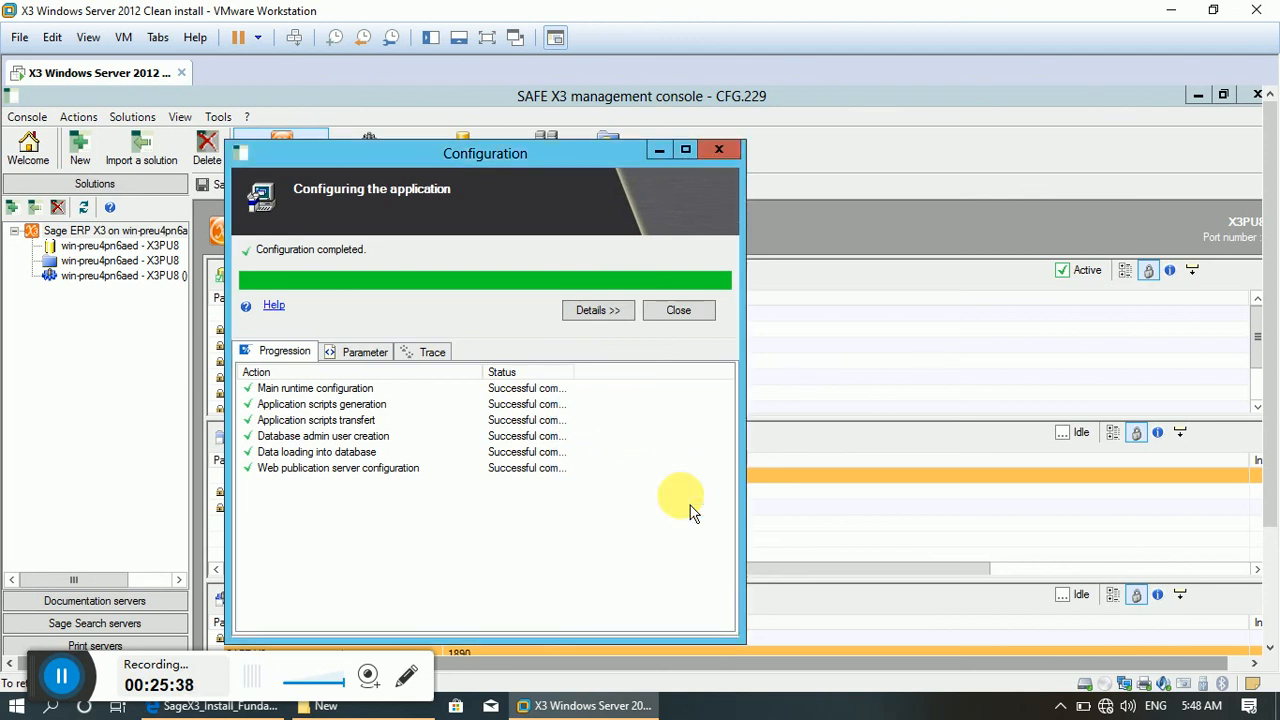
{"action": "left_click", "coordinate": [679, 311]}
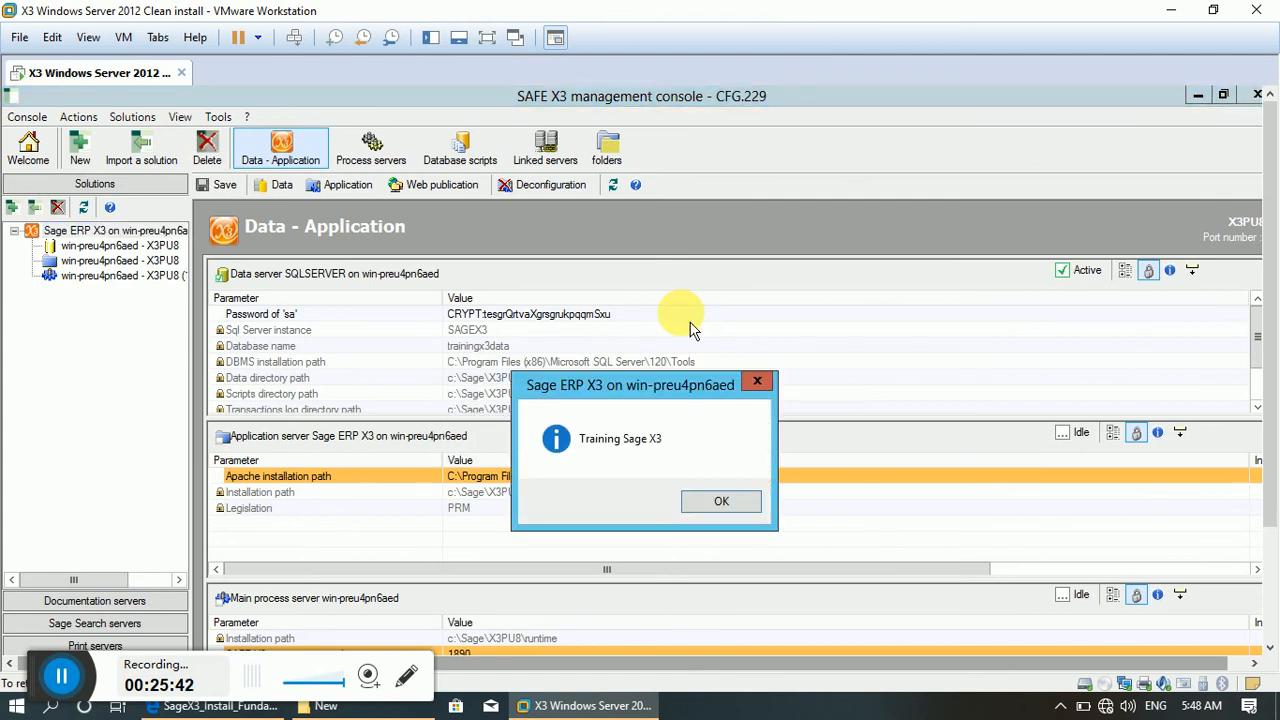
{"action": "left_click", "coordinate": [705, 503]}
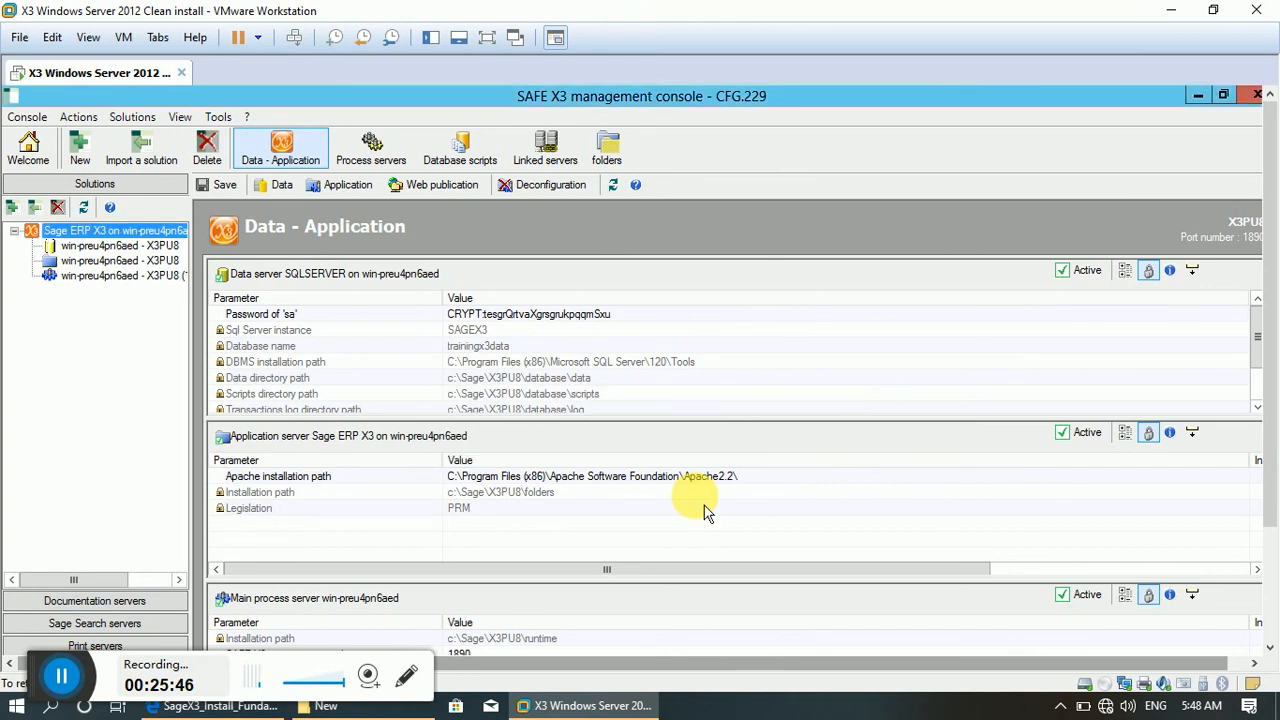
{"action": "left_click", "coordinate": [1272, 640]}
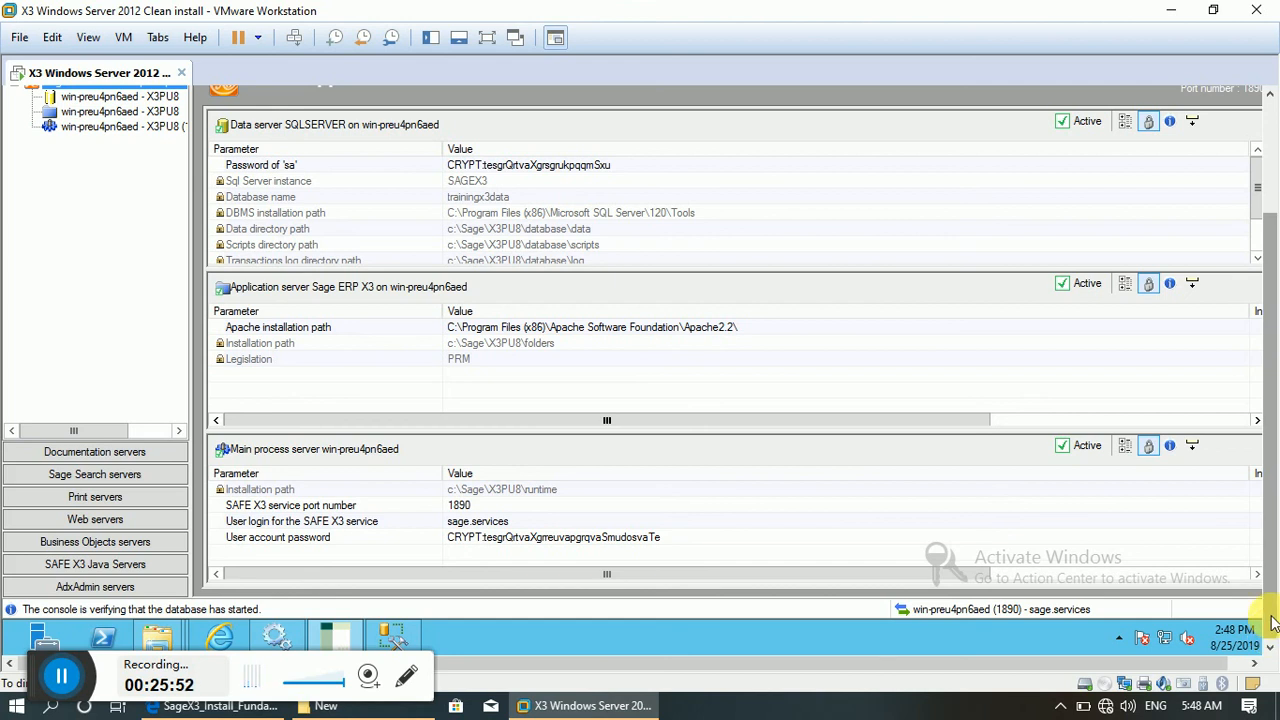
{"action": "left_click_drag", "start_coordinate": [1272, 630], "coordinate": [1267, 428]}
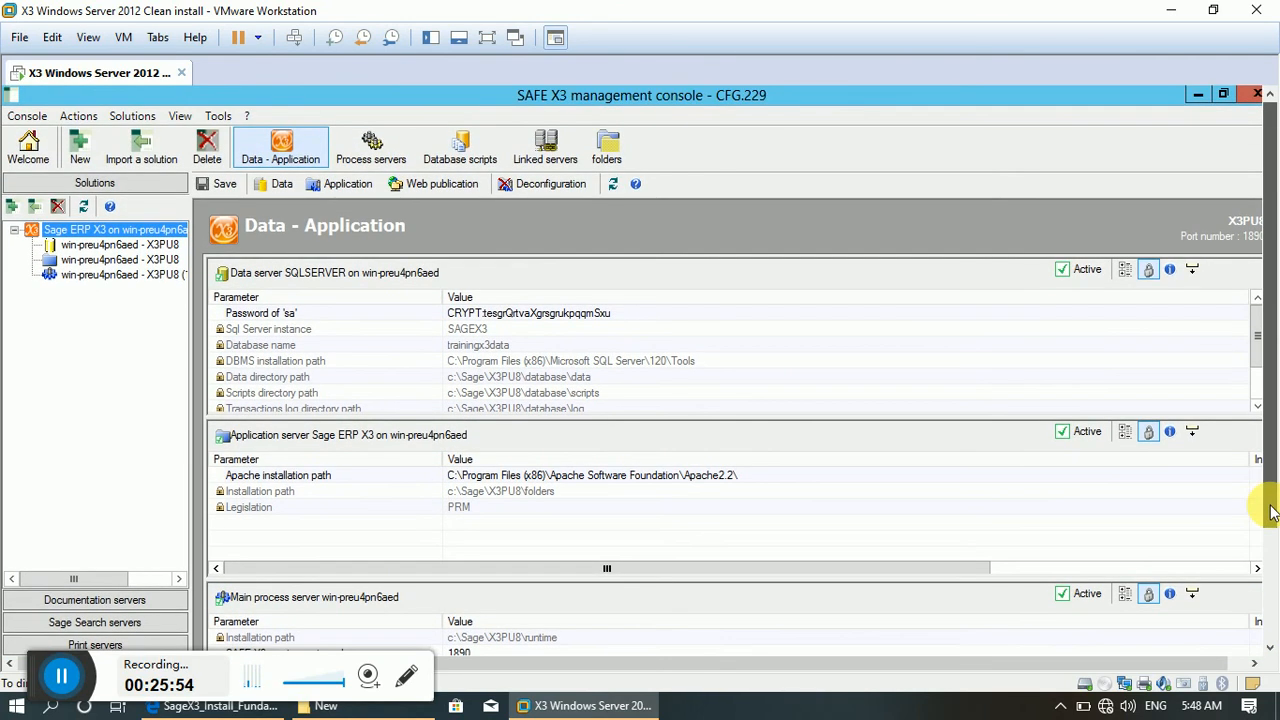